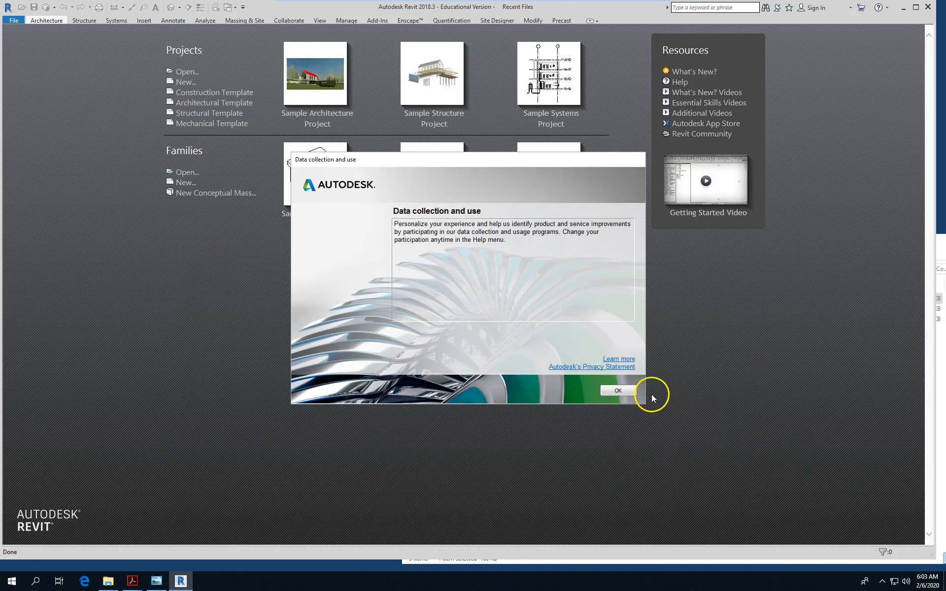
Dismiss the data collection notice and create a new project from the Architectural Template
left_click(626, 392)
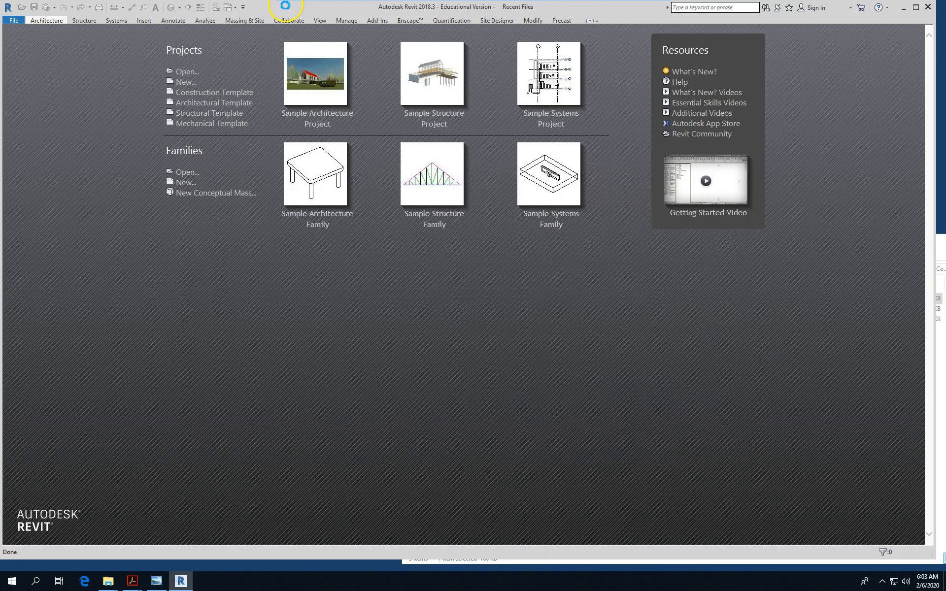
left_click(14, 21)
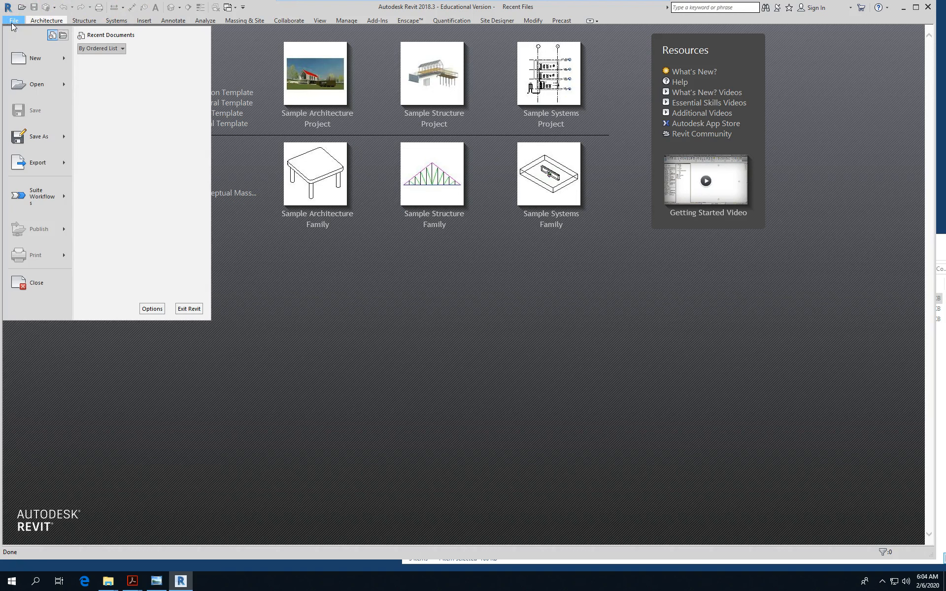
mouse_move(36, 61)
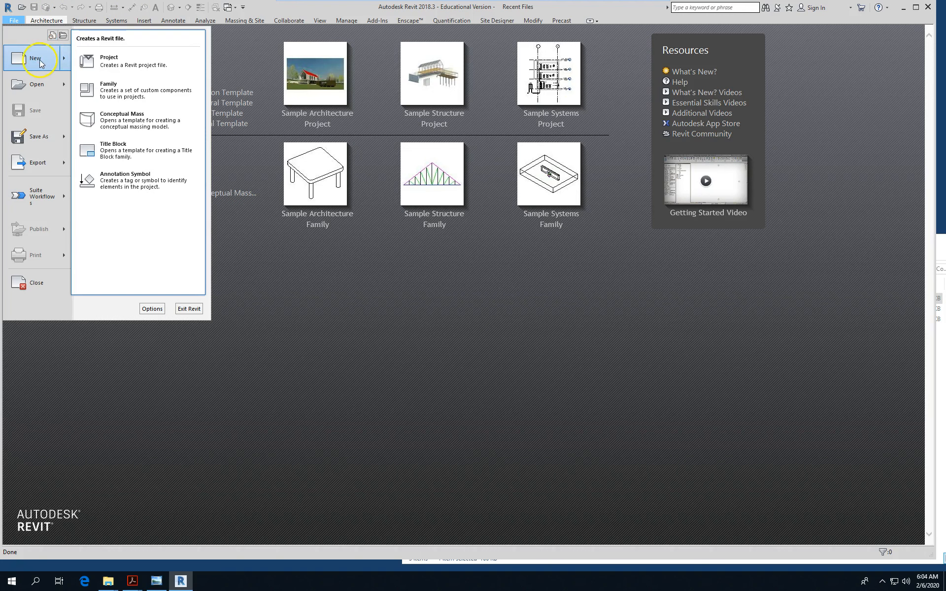
left_click(137, 59)
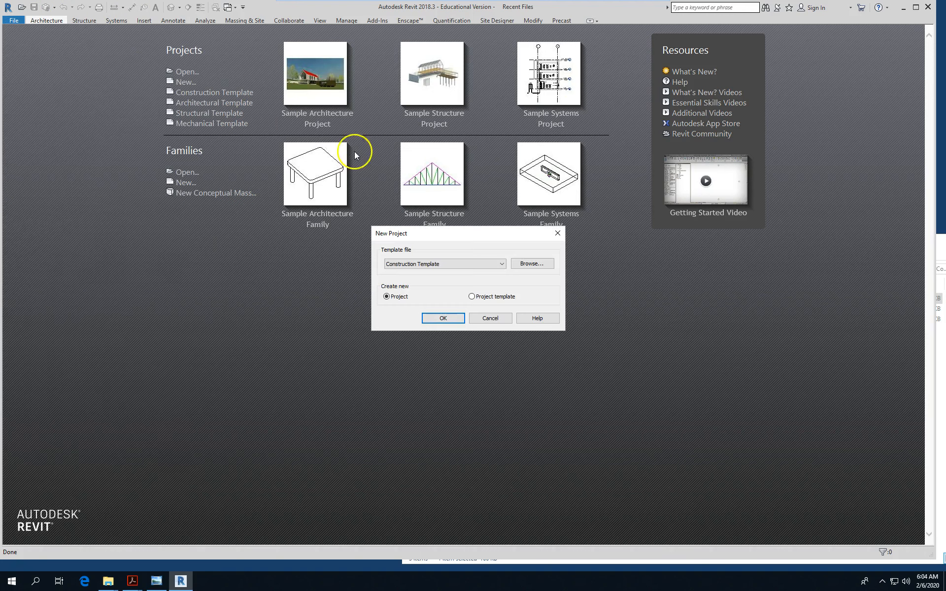
left_click(454, 263)
left_click(427, 286)
left_click(444, 318)
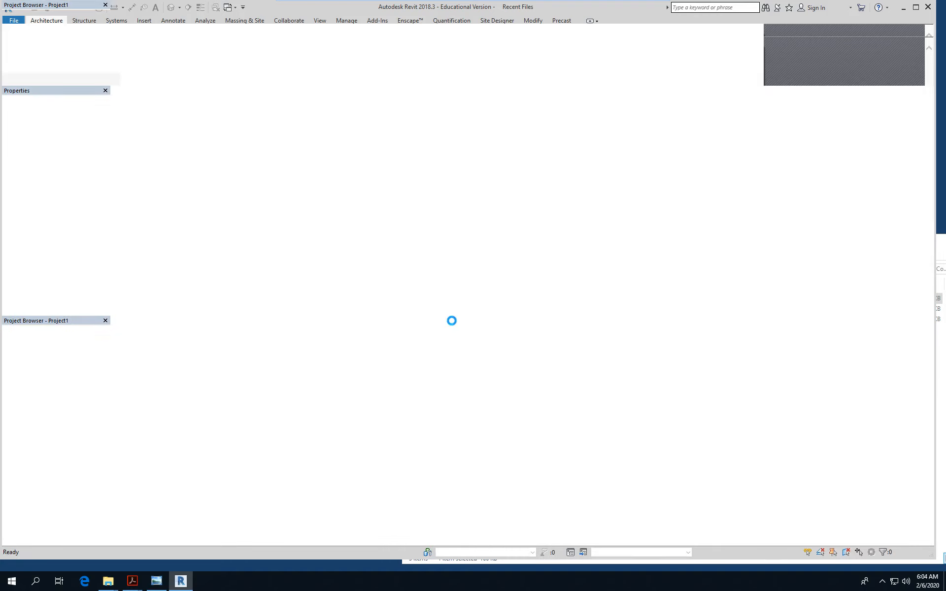
left_click(368, 337)
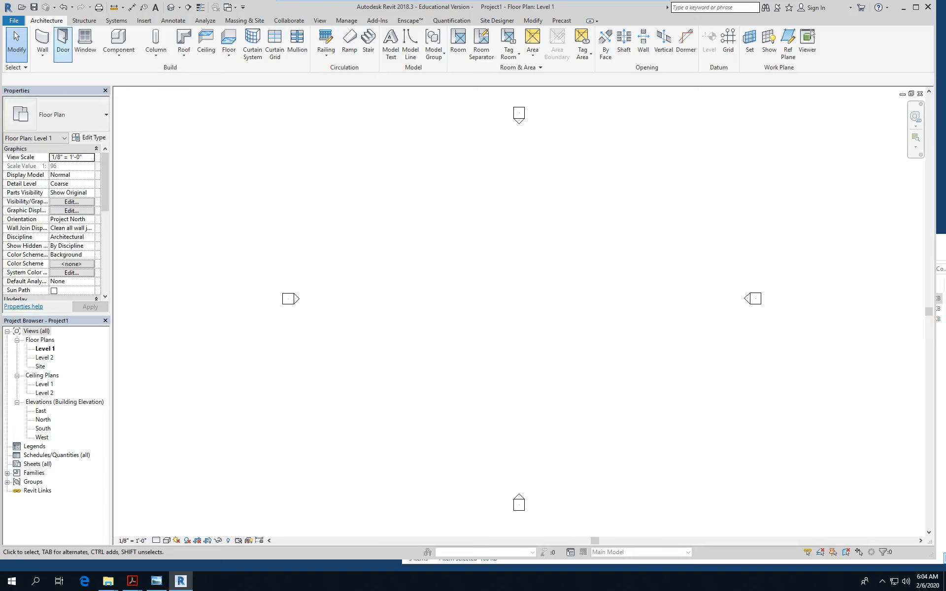
Import Design Showdown Floor Plan.png from the court square folder on the W: drive and place it amid the elevation markers on Level 1
left_click(143, 22)
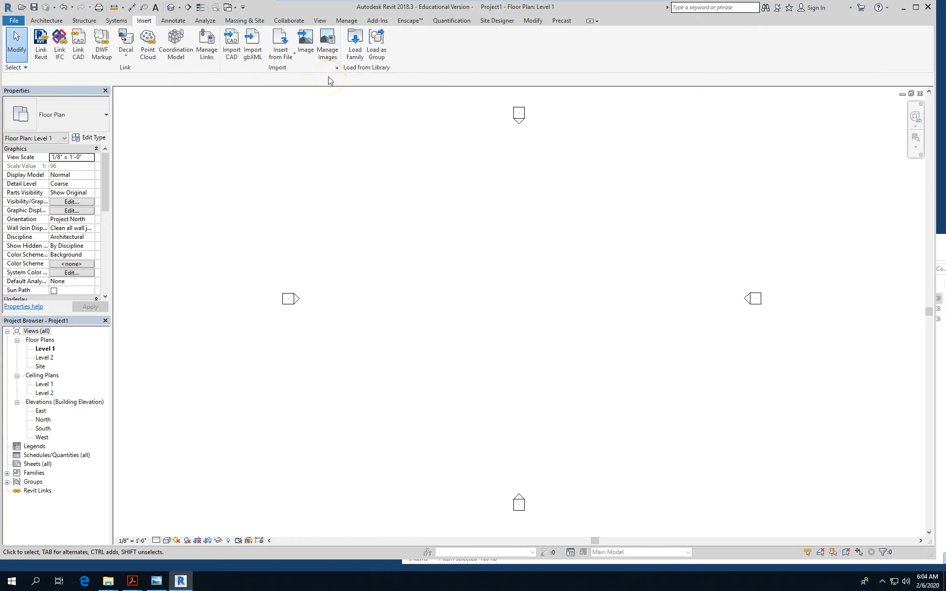
left_click(305, 48)
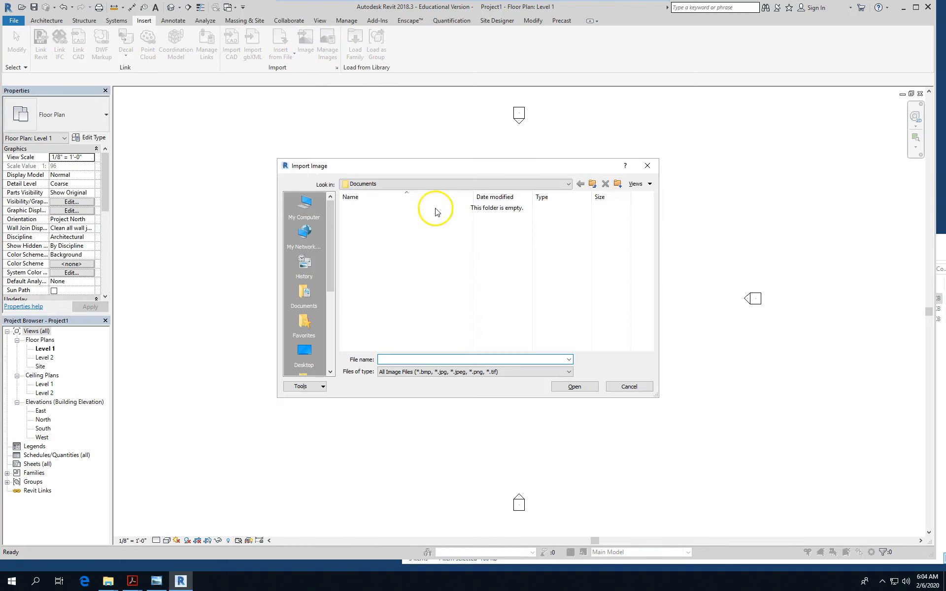
left_click(437, 184)
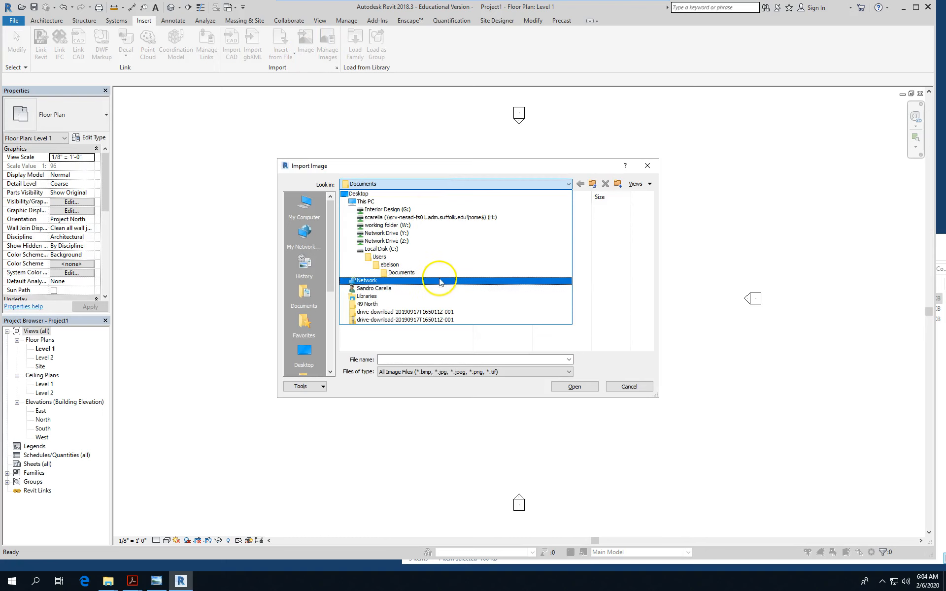
left_click(408, 226)
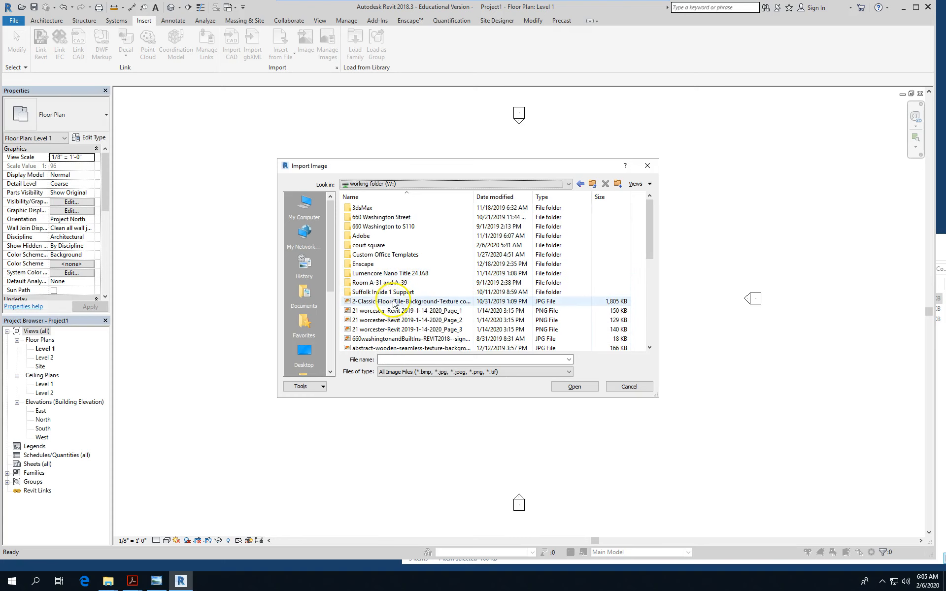
double_click(410, 245)
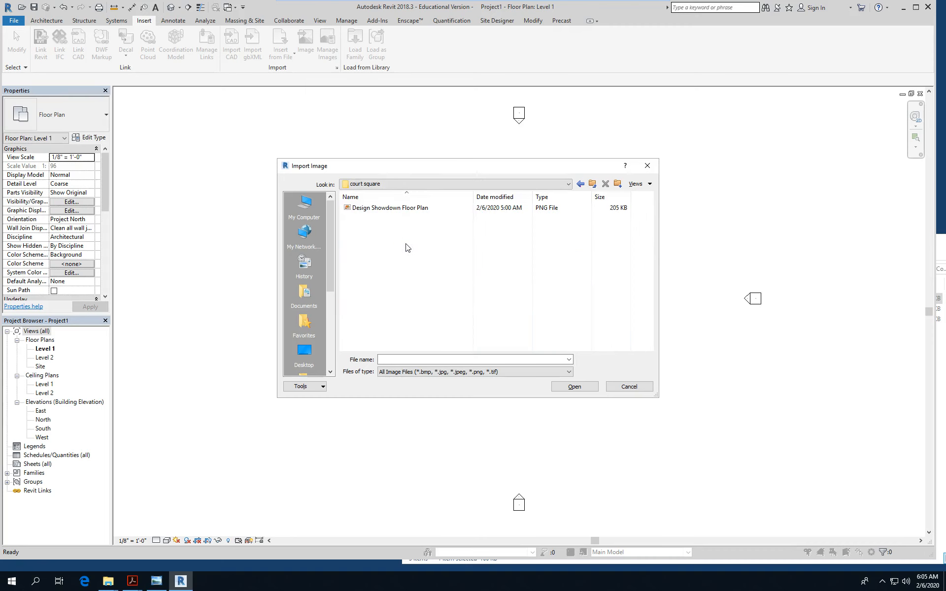
left_click(415, 207)
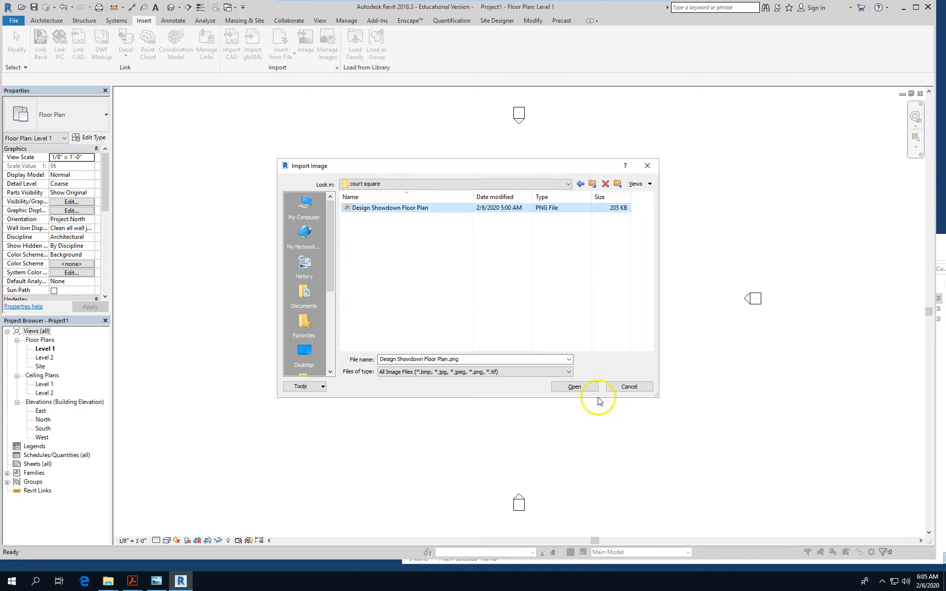
left_click(573, 387)
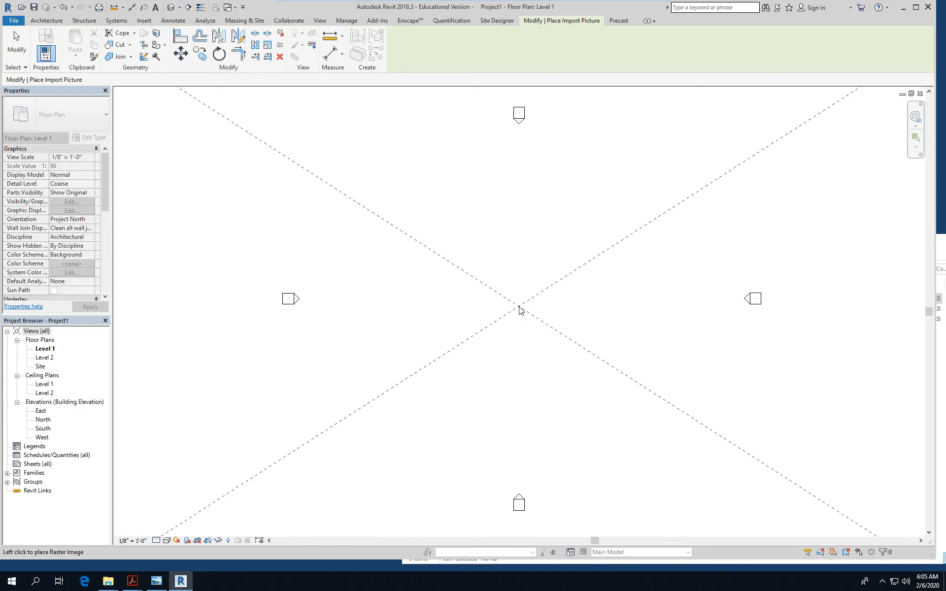
left_click(541, 315)
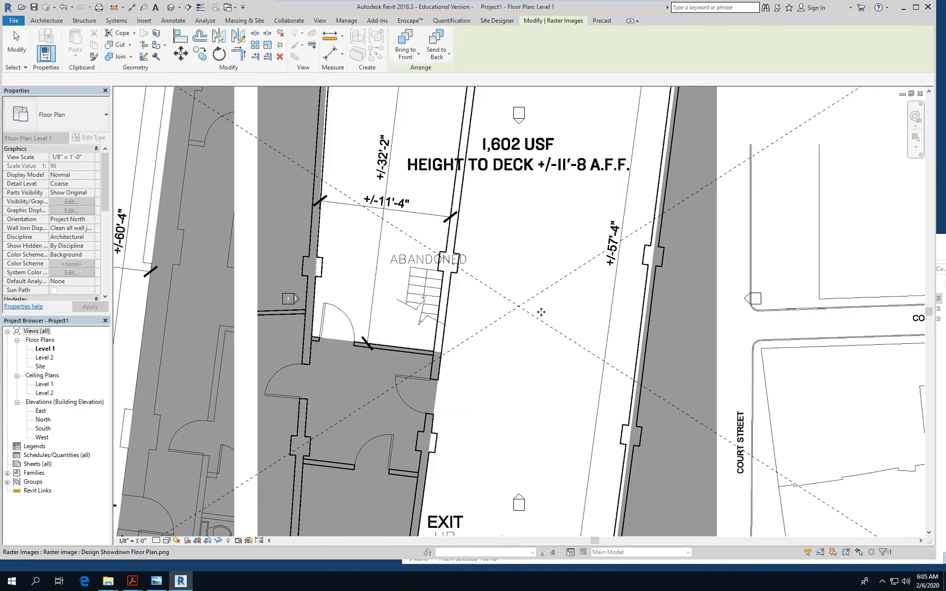
Scale the floor plan image graphically along the lower level's +/-29'-6" dimension line, giving it a true length of 29'-6", and deselect the image
scroll(489, 345, "down", 3)
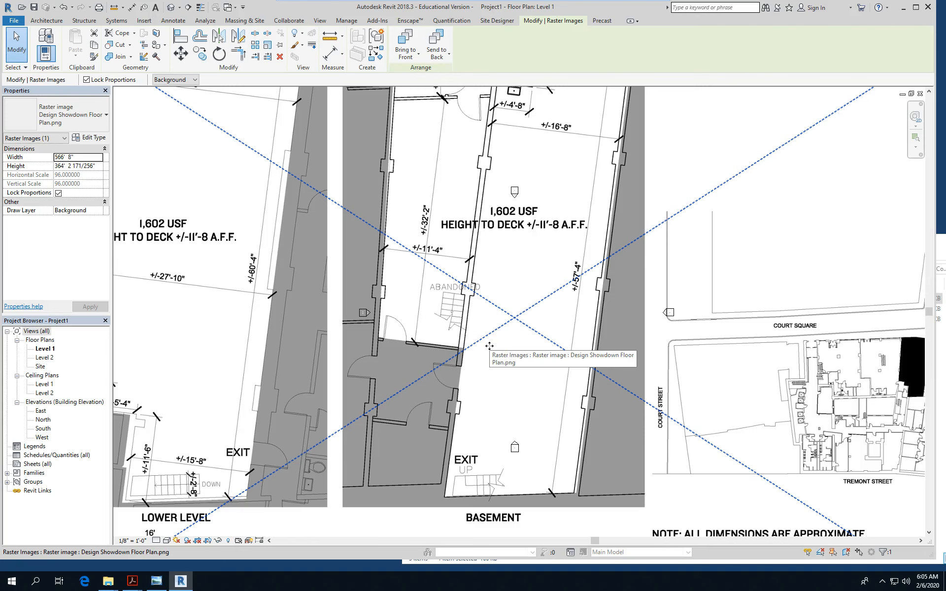
scroll(473, 382, "down", 2)
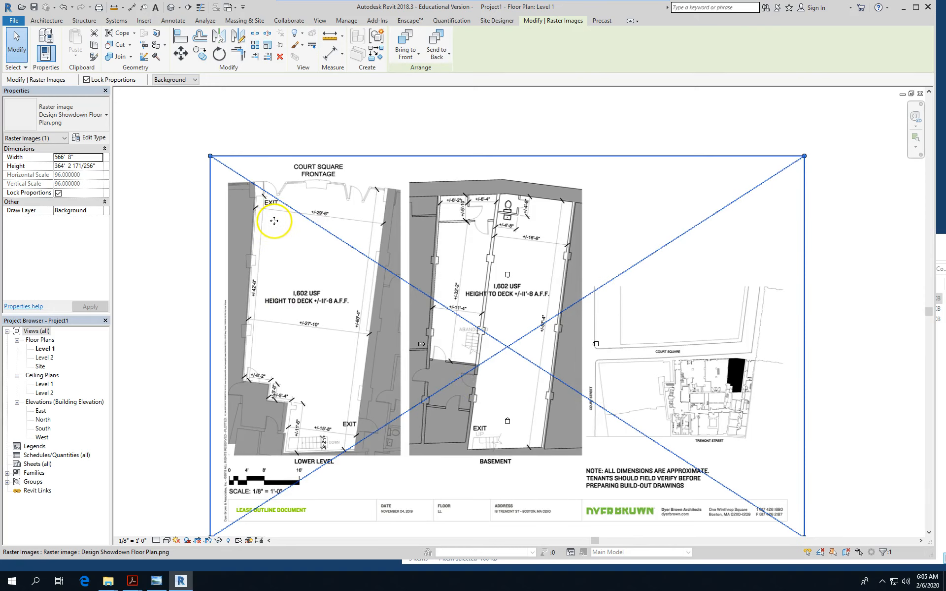
scroll(274, 221, "up", 2)
left_click(122, 161)
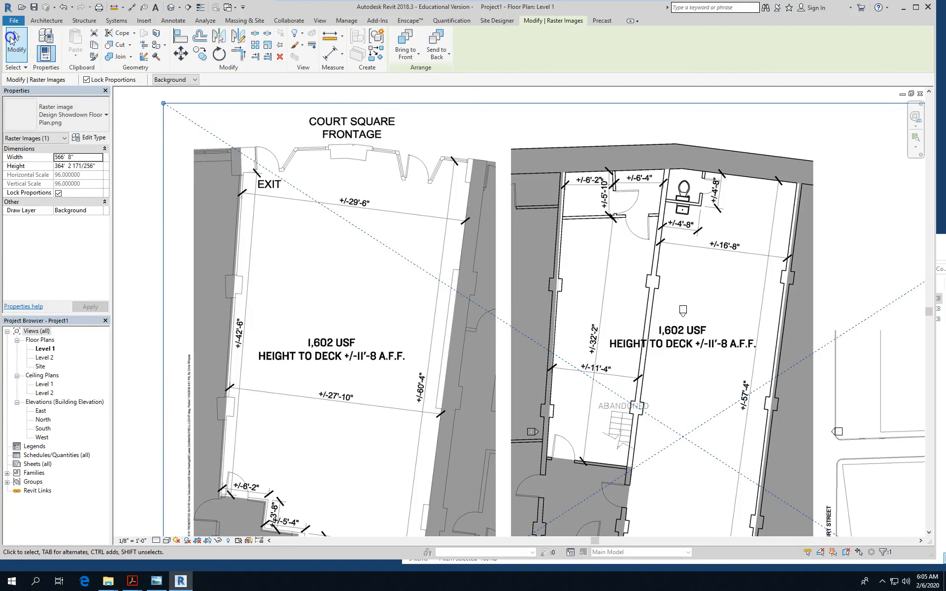
left_click(360, 209)
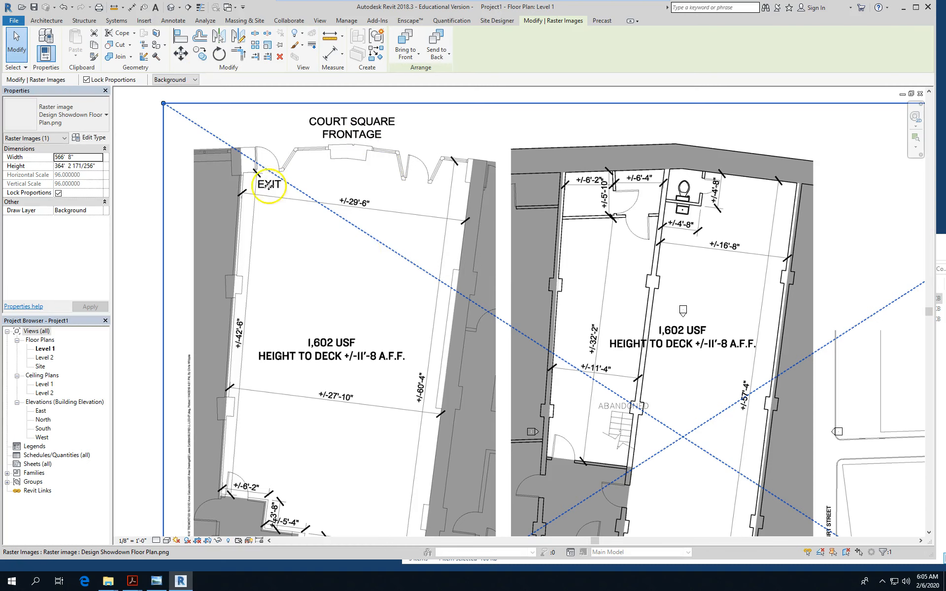
scroll(264, 182, "up", 3)
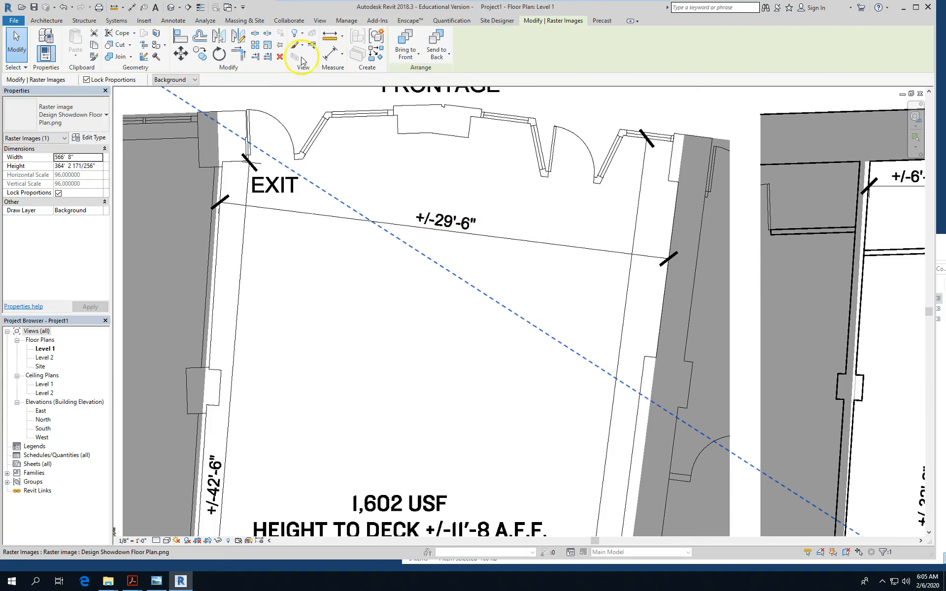
left_click(266, 47)
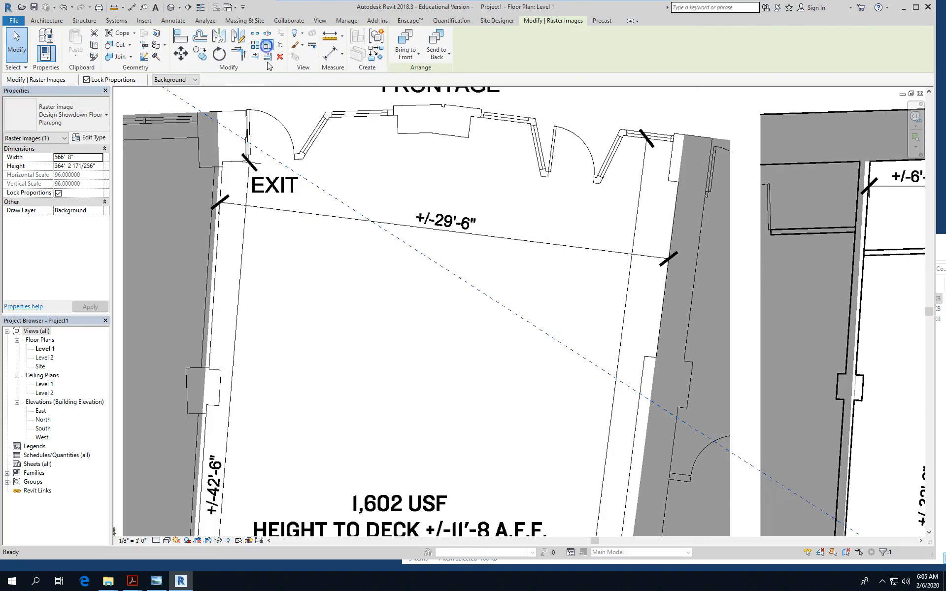
left_click(218, 206)
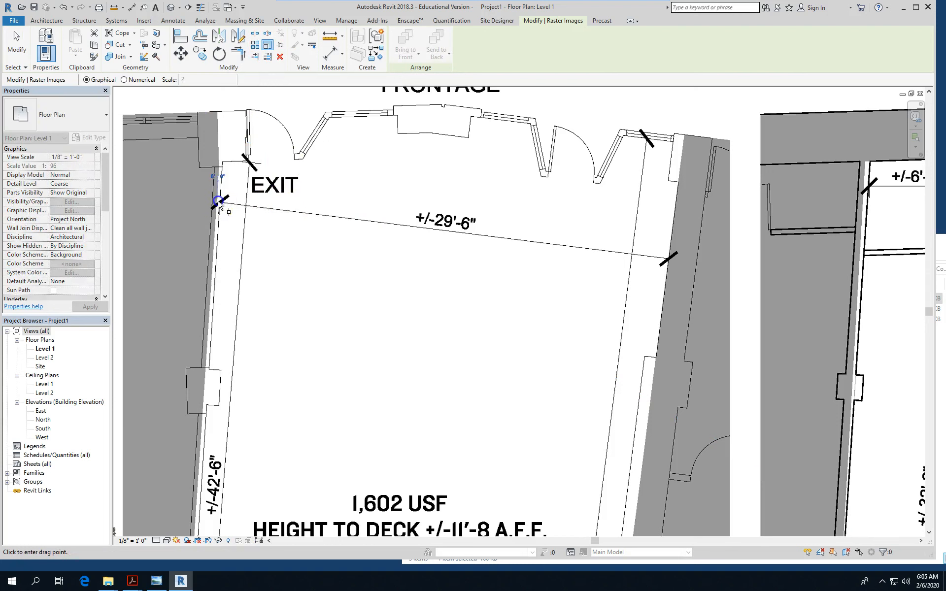
left_click(669, 262)
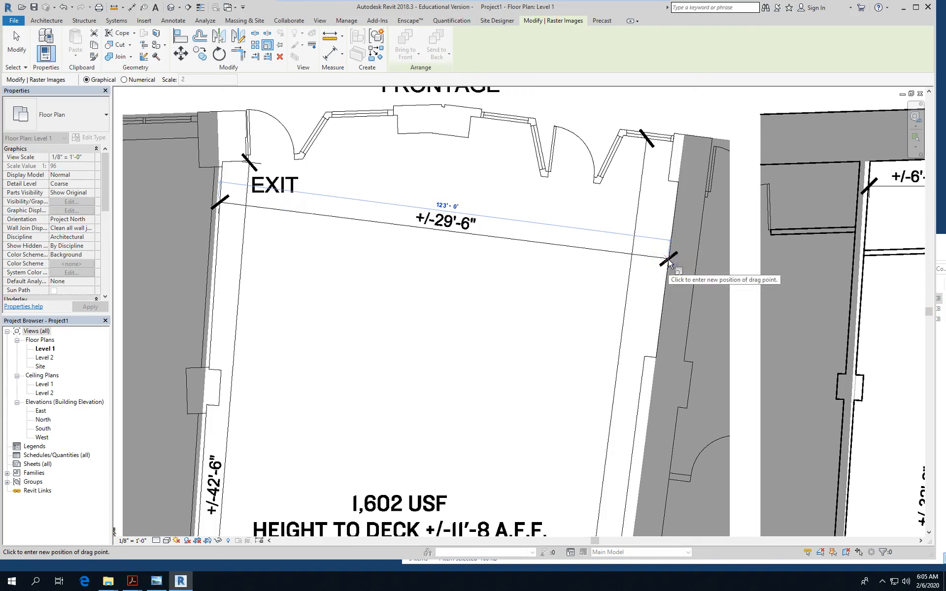
type("29-")
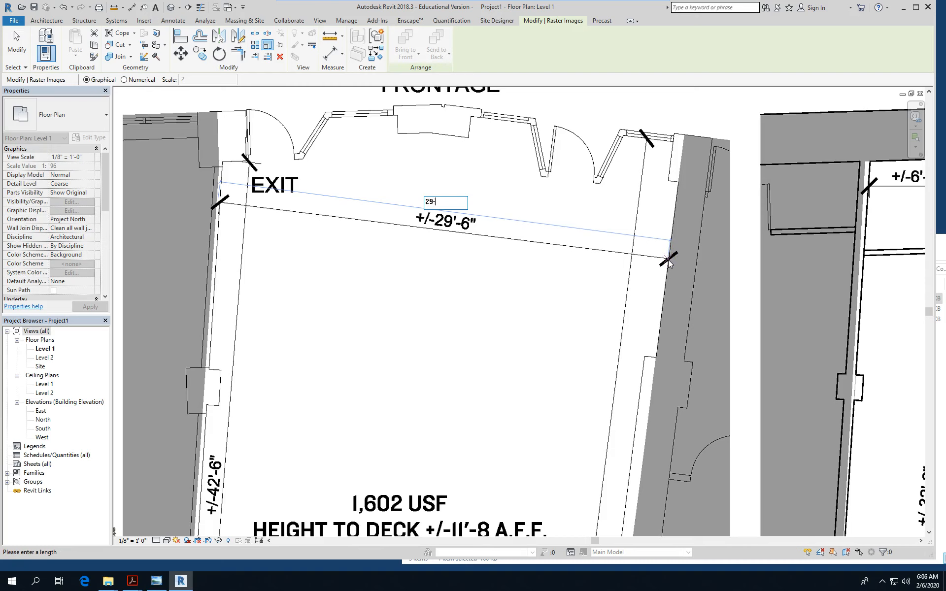
type("6")
key("Return")
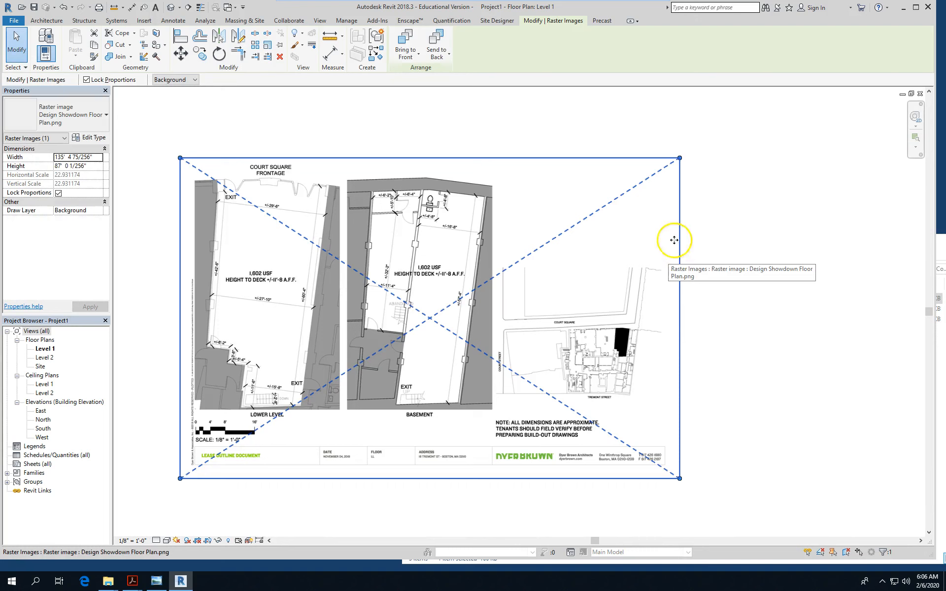
left_click(843, 360)
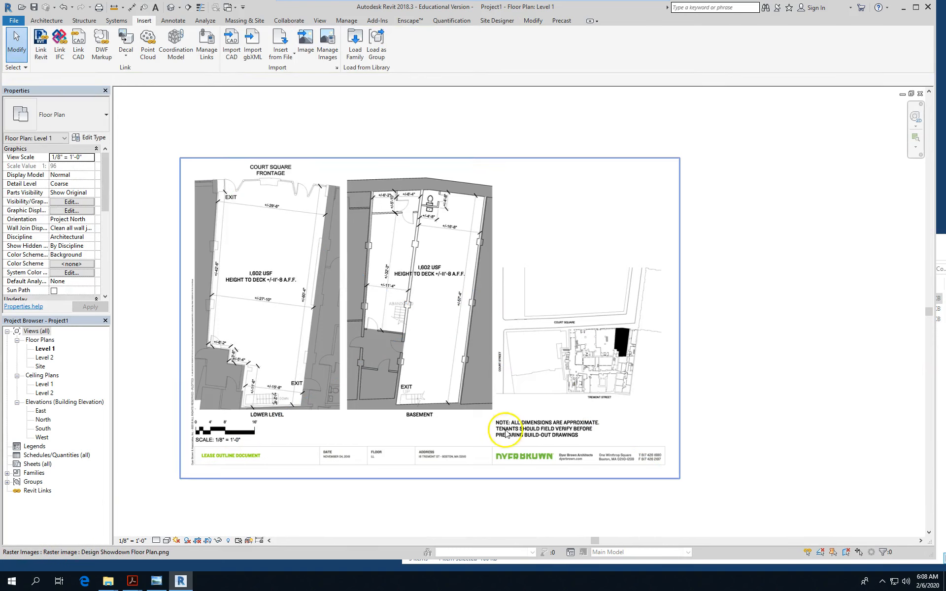
Move the scaled floor plan image into the area enclosed by the four elevation markers
scroll(556, 335, "down", 4)
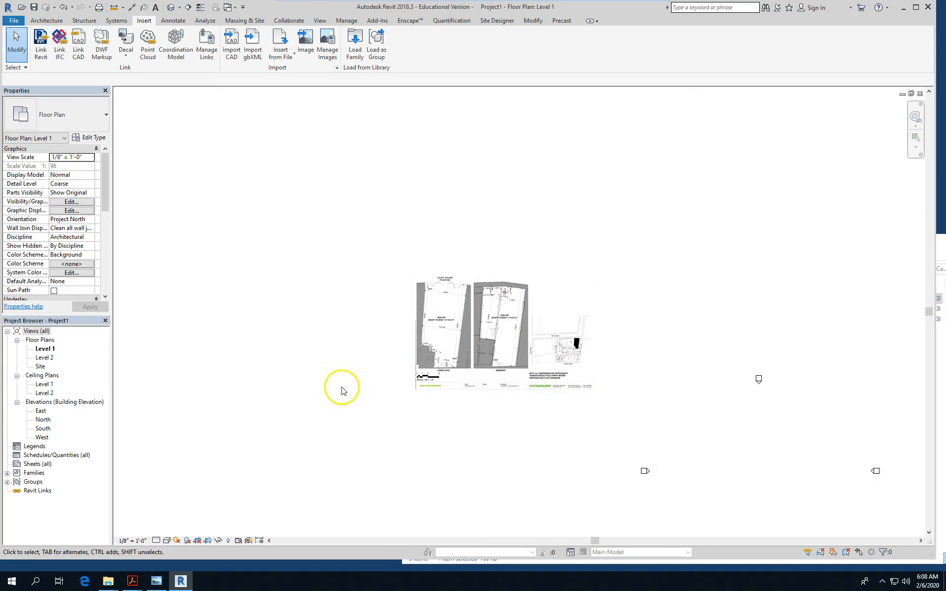
scroll(252, 276, "down", 2)
left_click(381, 310)
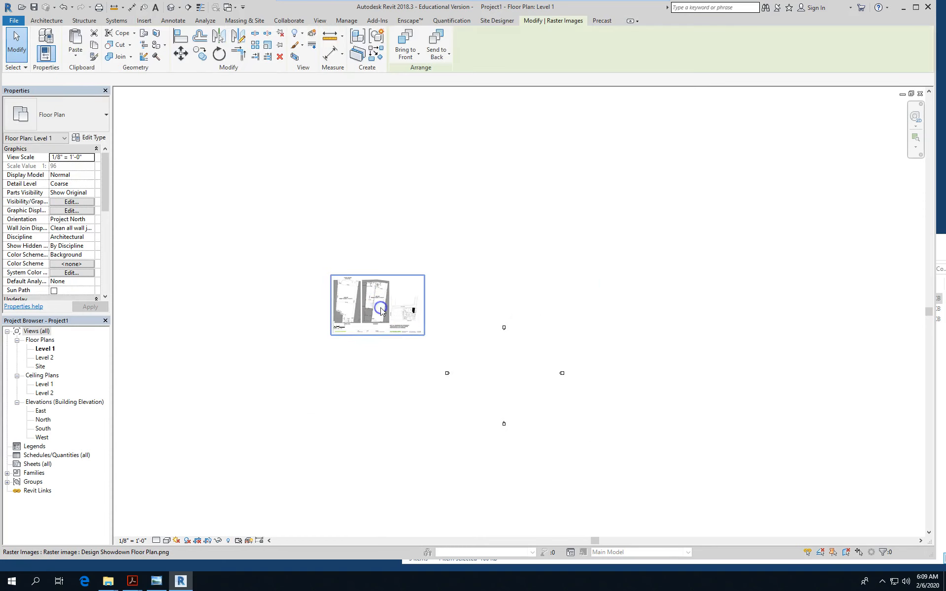
left_click_drag(381, 308, 514, 376)
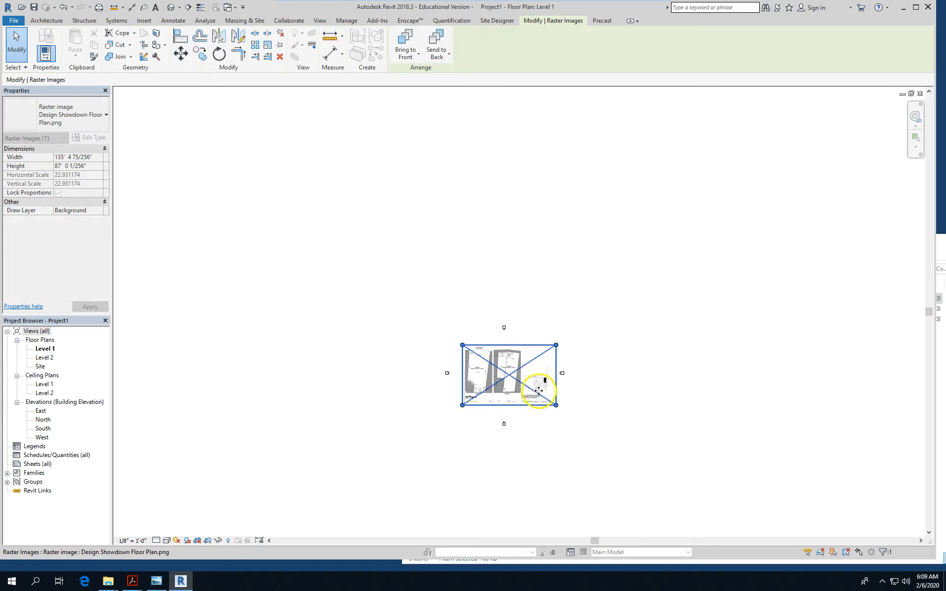
Examine the floor plan image up close, focusing on the lower level's walls, Court Square frontage and dimensions
scroll(537, 396, "up", 4)
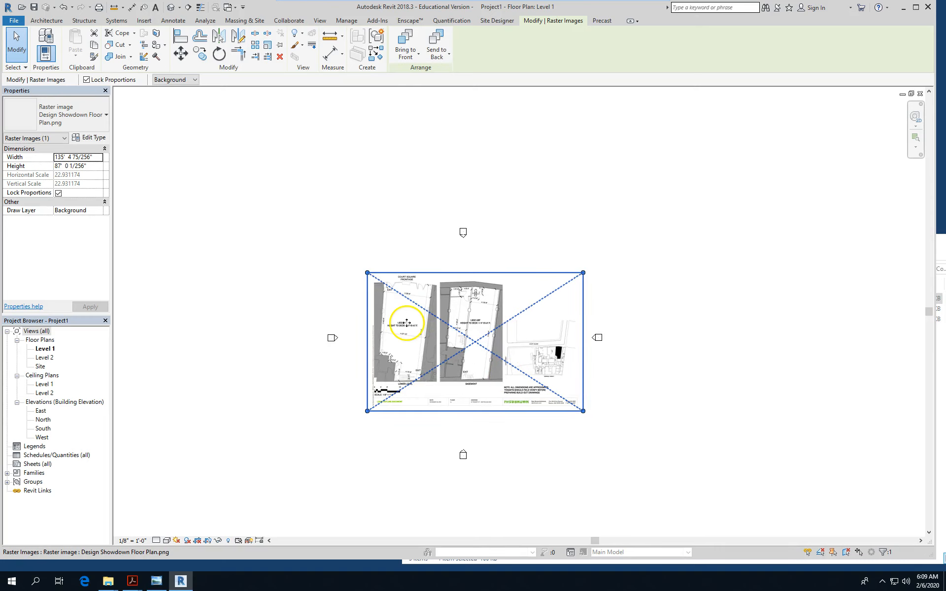
scroll(404, 318, "up", 2)
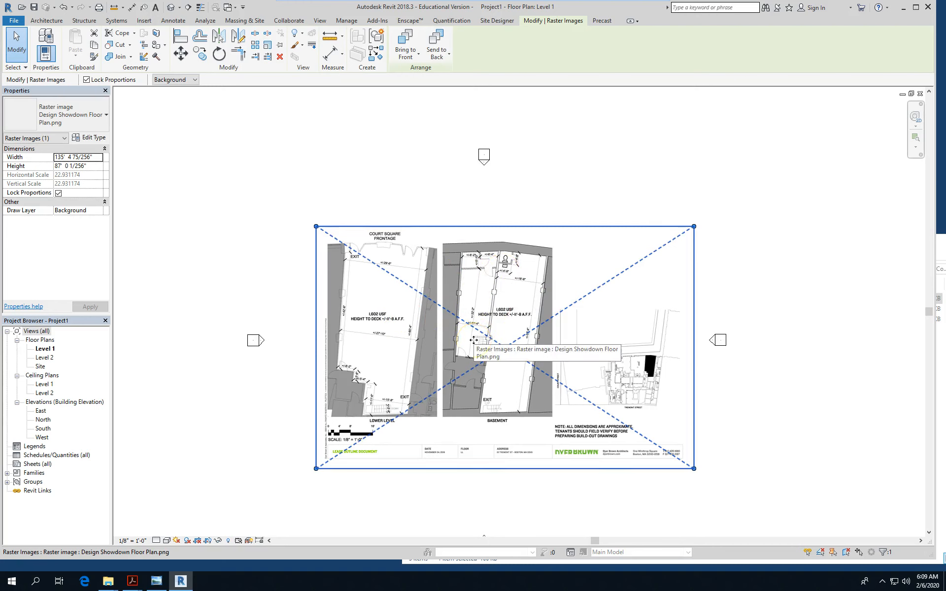
left_click(468, 324)
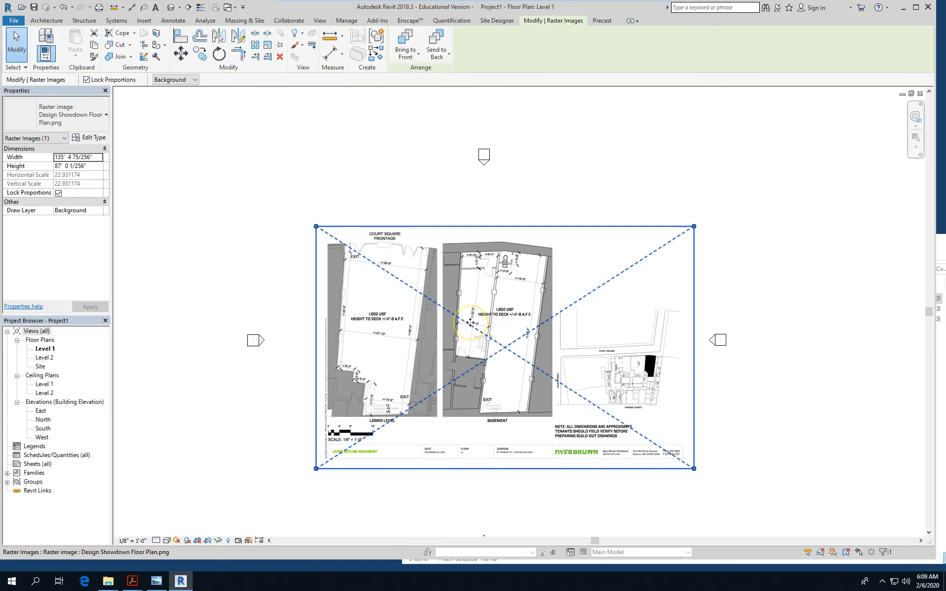
scroll(387, 340, "up", 4)
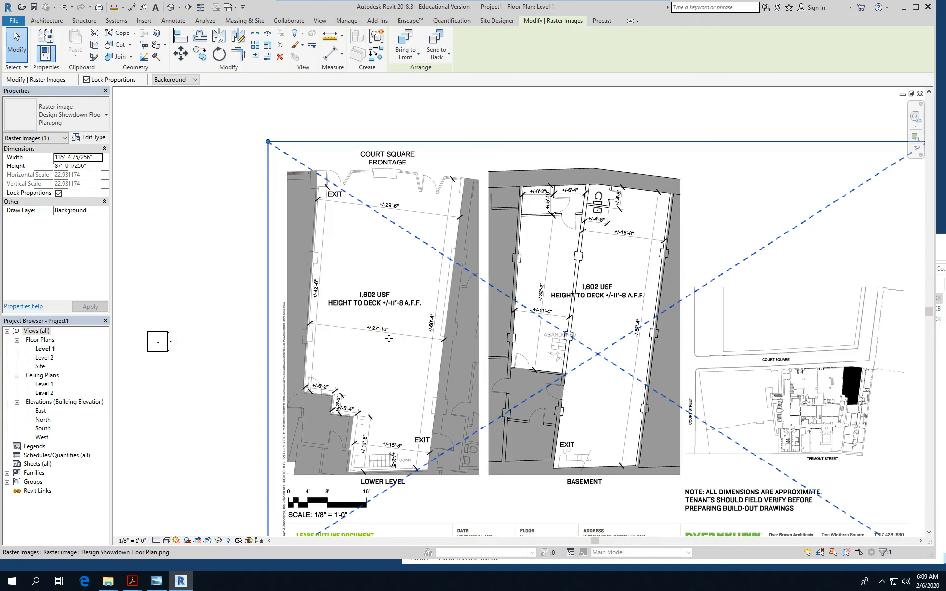
left_click(441, 335)
scroll(372, 177, "up", 2)
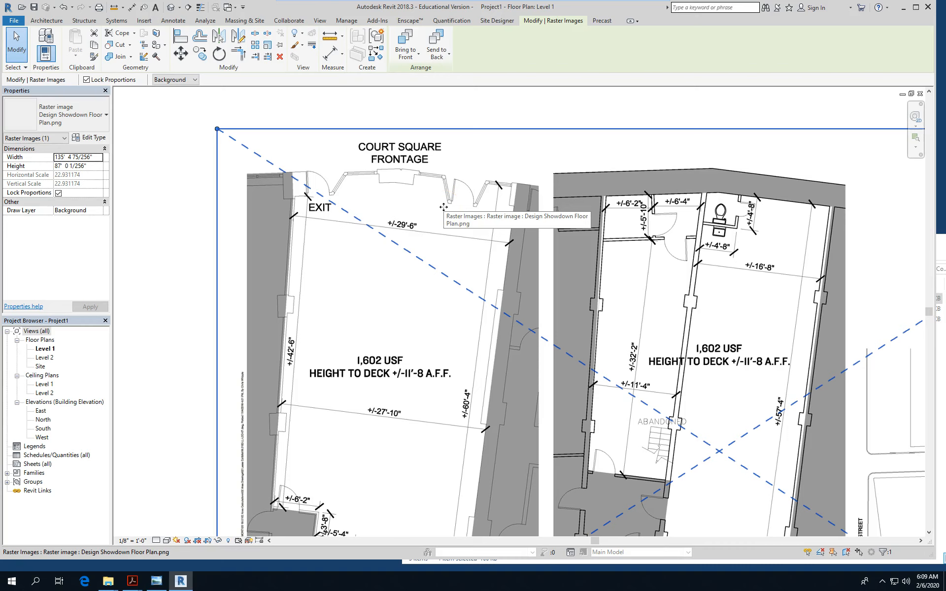
left_click(349, 190)
left_click(406, 186)
scroll(407, 186, "up", 2)
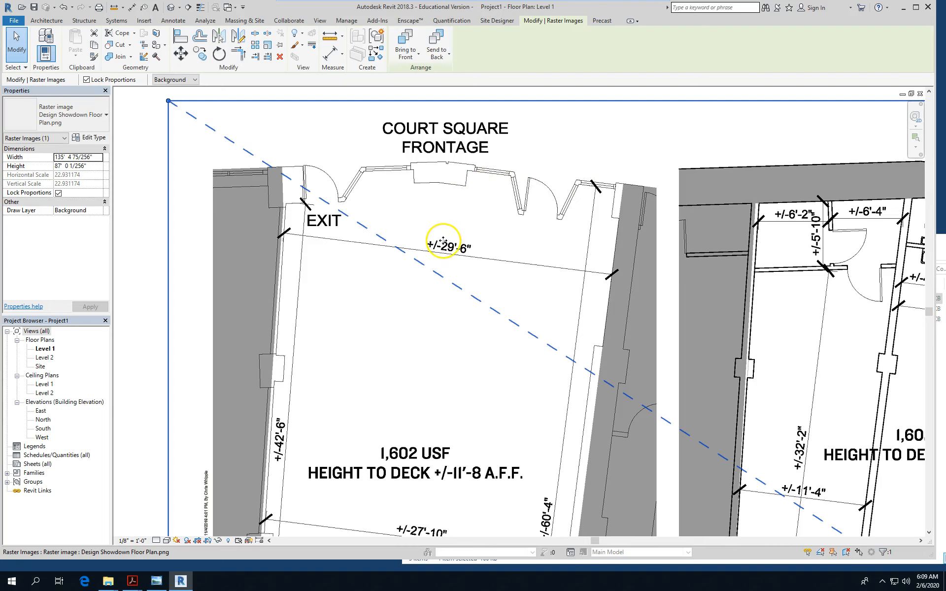
scroll(425, 231, "down", 4)
scroll(426, 232, "down", 3)
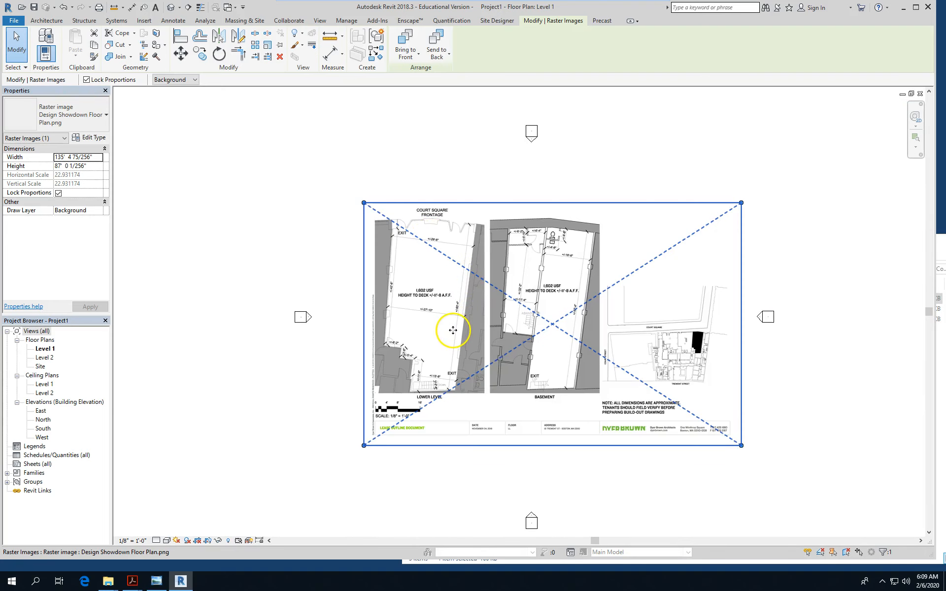
Rotate the floor plan image about 6.9° counterclockwise around the lower level's corner by the stair exit, so its +/-60'-4" wall runs vertical
scroll(451, 323, "up", 3)
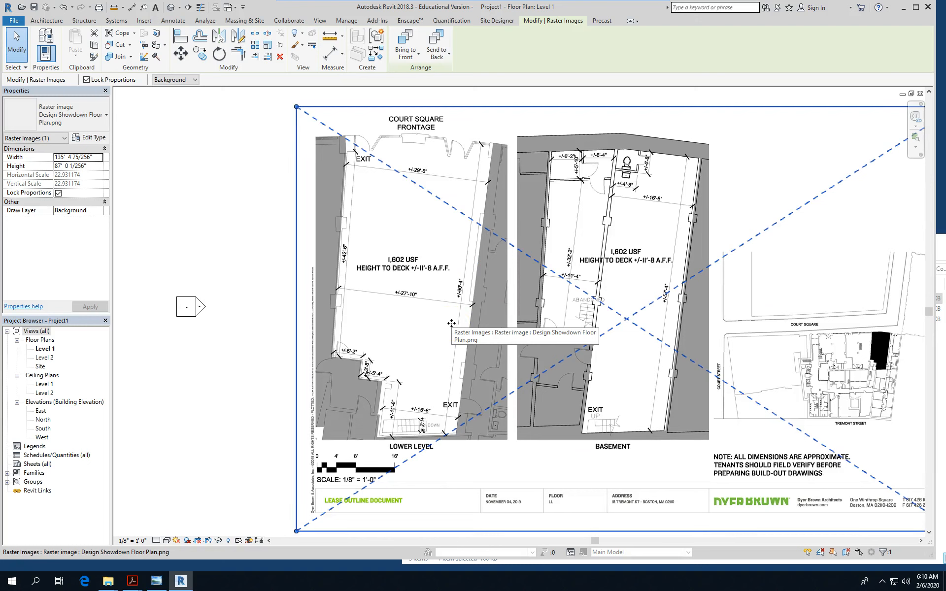
left_click(450, 317)
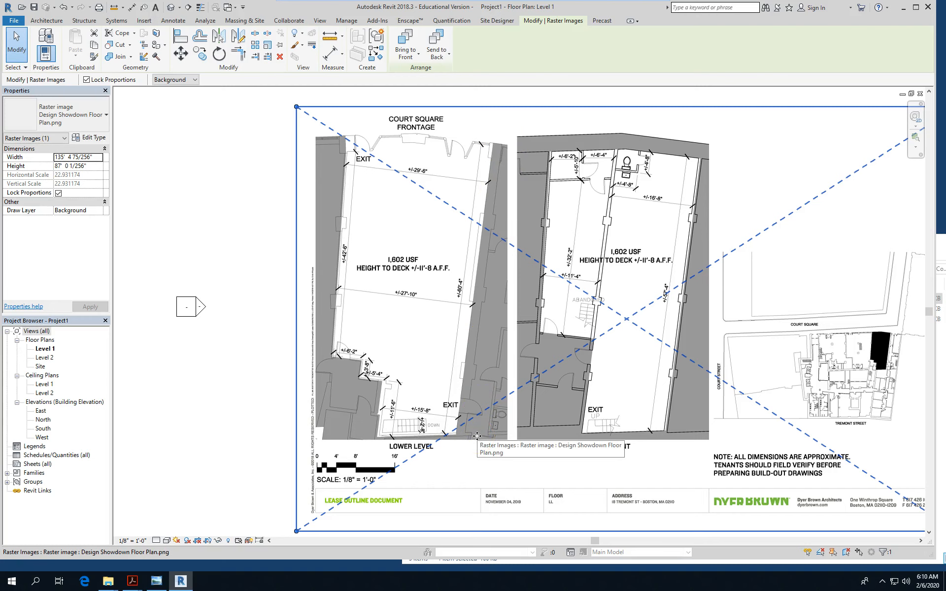
left_click(219, 53)
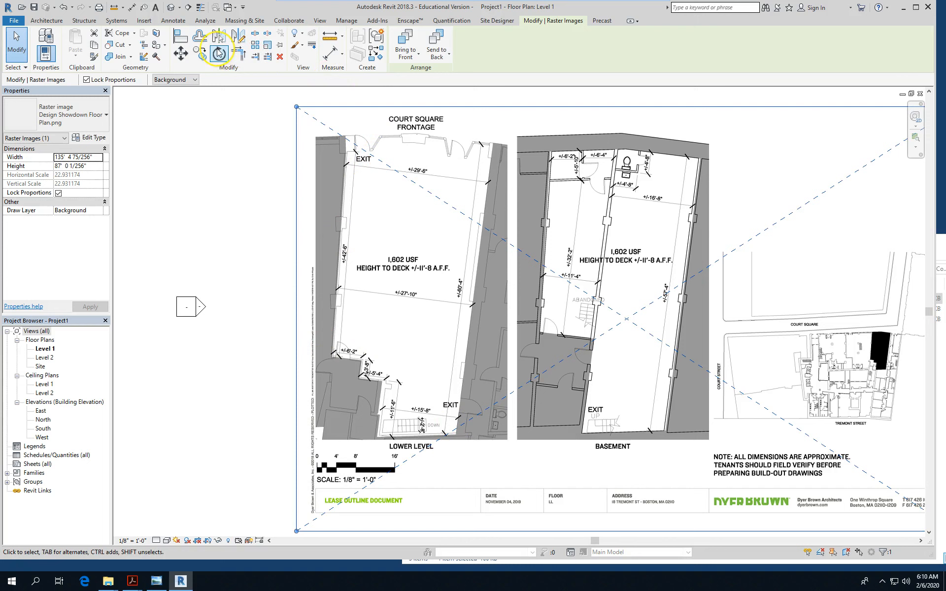
left_click(219, 53)
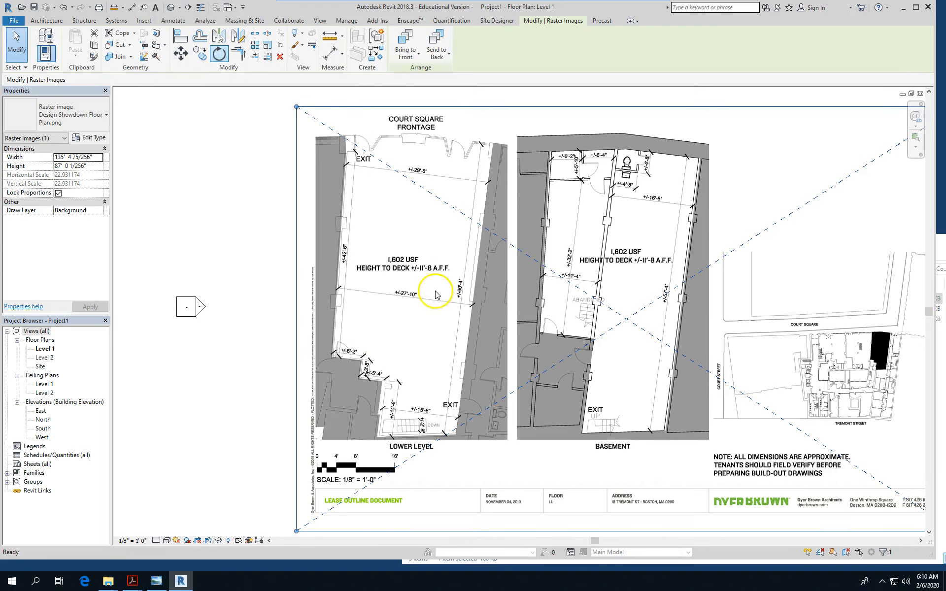
scroll(623, 330, "up", 1)
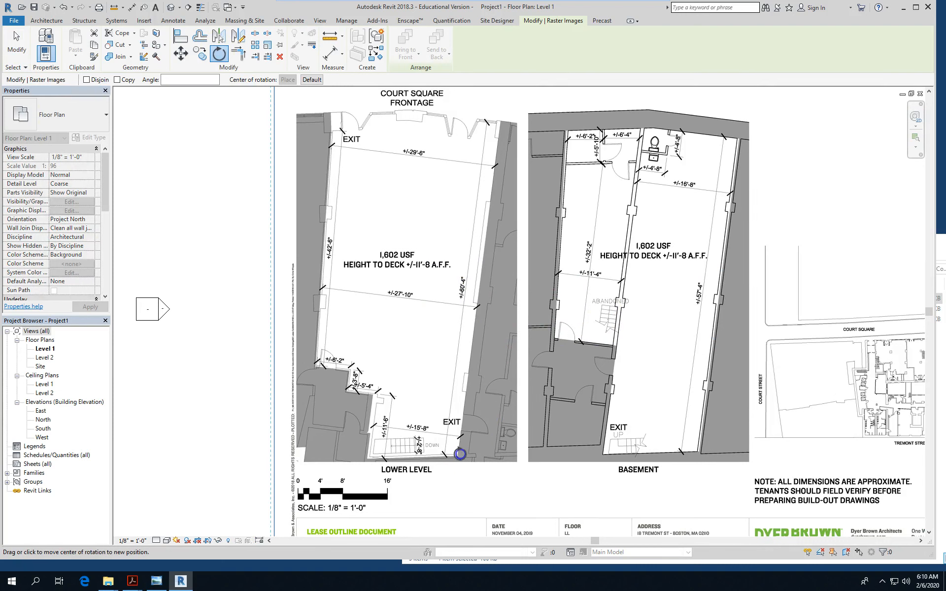
left_click(458, 454)
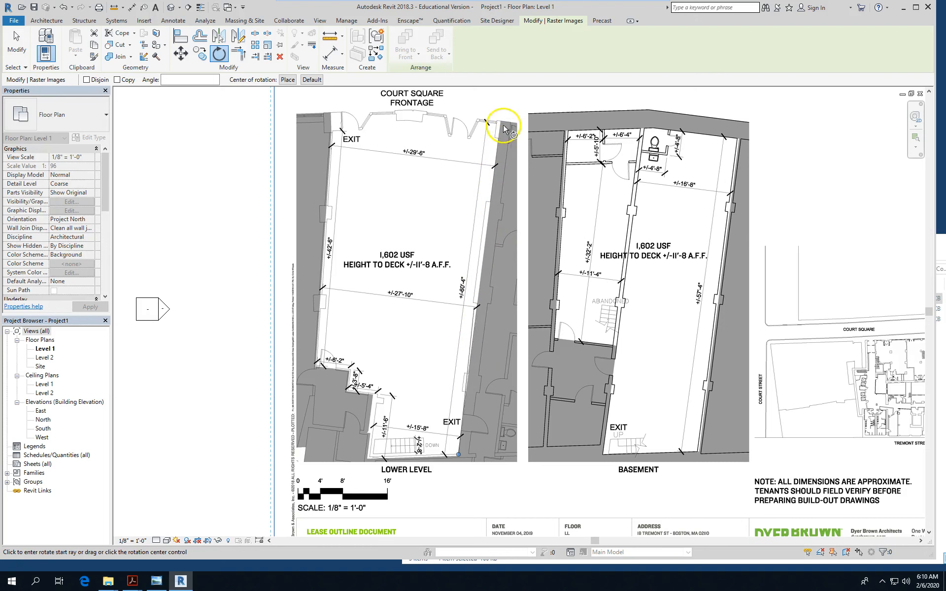
scroll(477, 334, "up", 2)
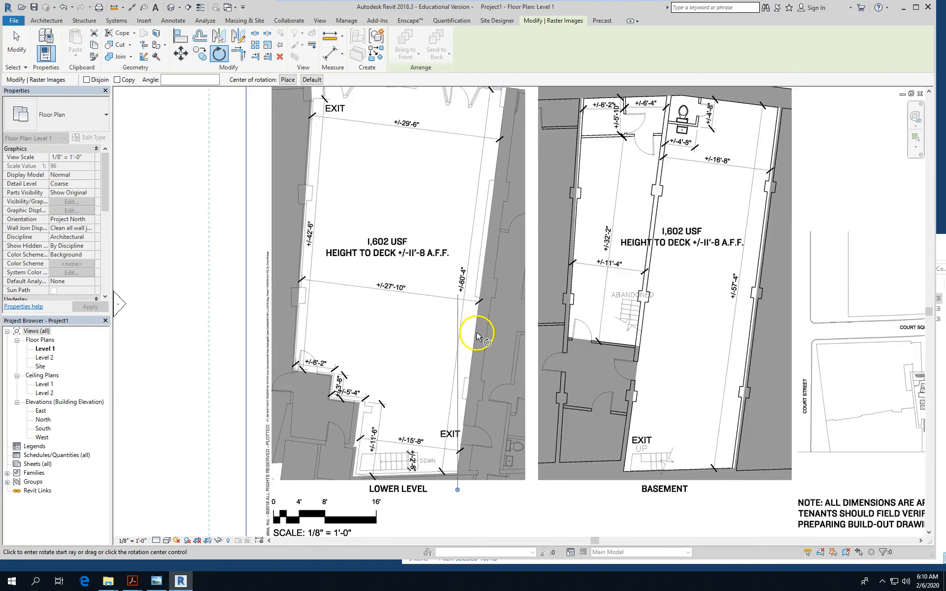
left_click_drag(478, 327, 451, 314)
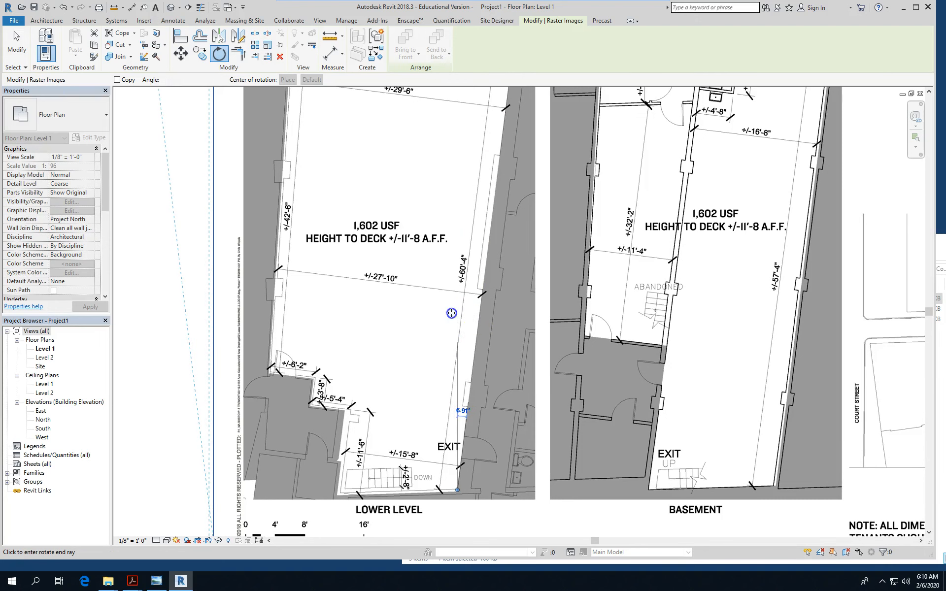
left_click(450, 313)
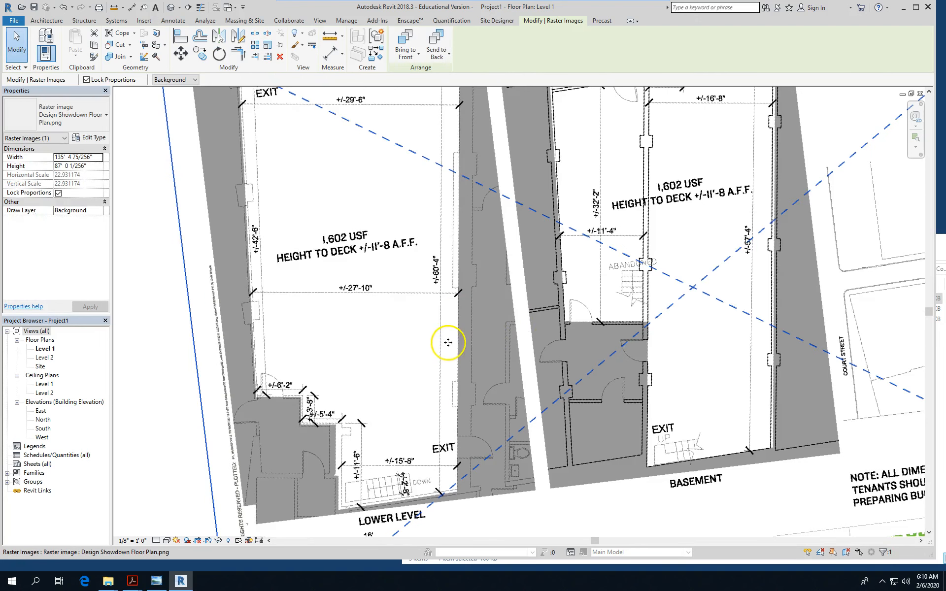
scroll(447, 336, "down", 5)
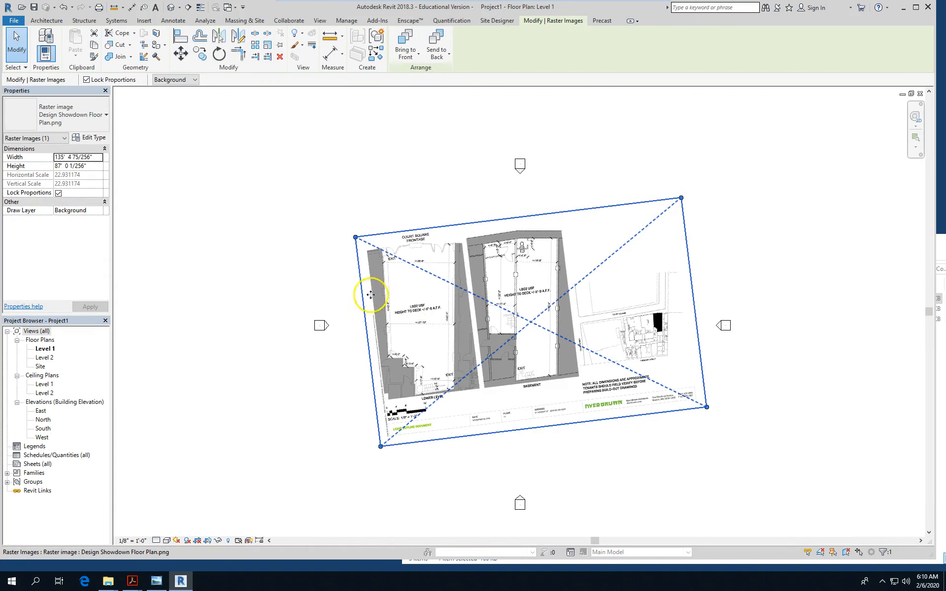
left_click(326, 234)
Place 24" x 24" rectangular architectural columns at both ends of the lower level's Court Square frontage
scroll(338, 274, "up", 2)
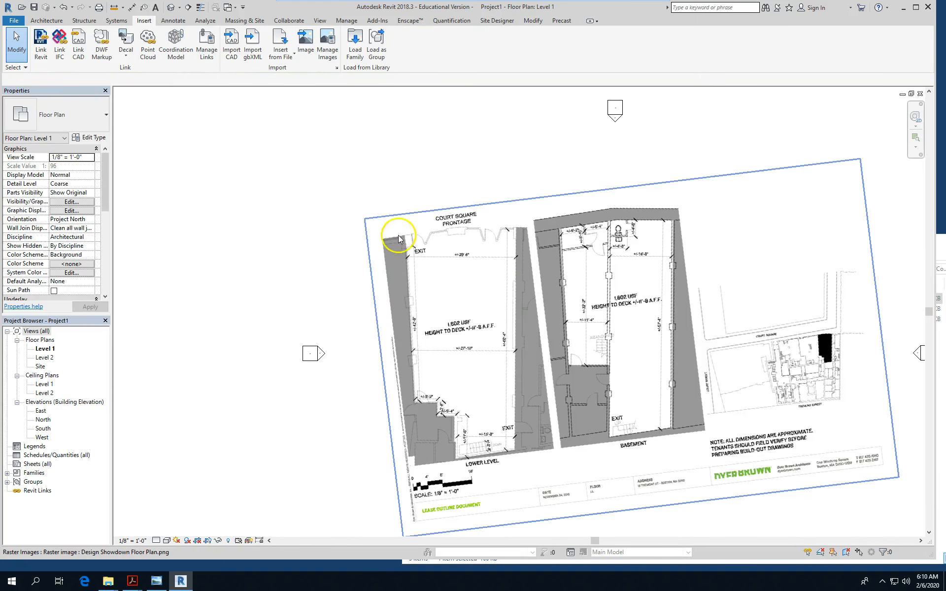
scroll(458, 291, "up", 2)
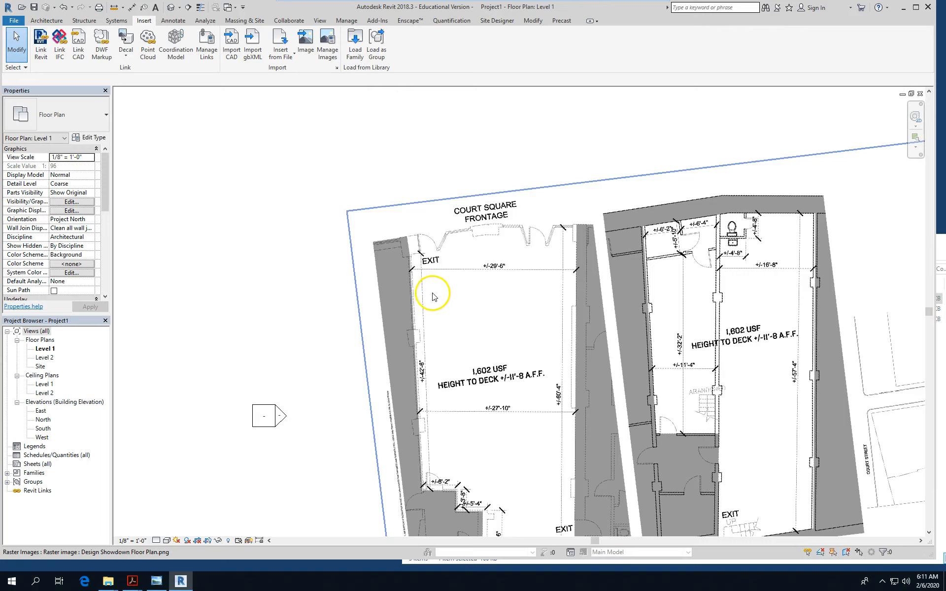
scroll(433, 296, "up", 2)
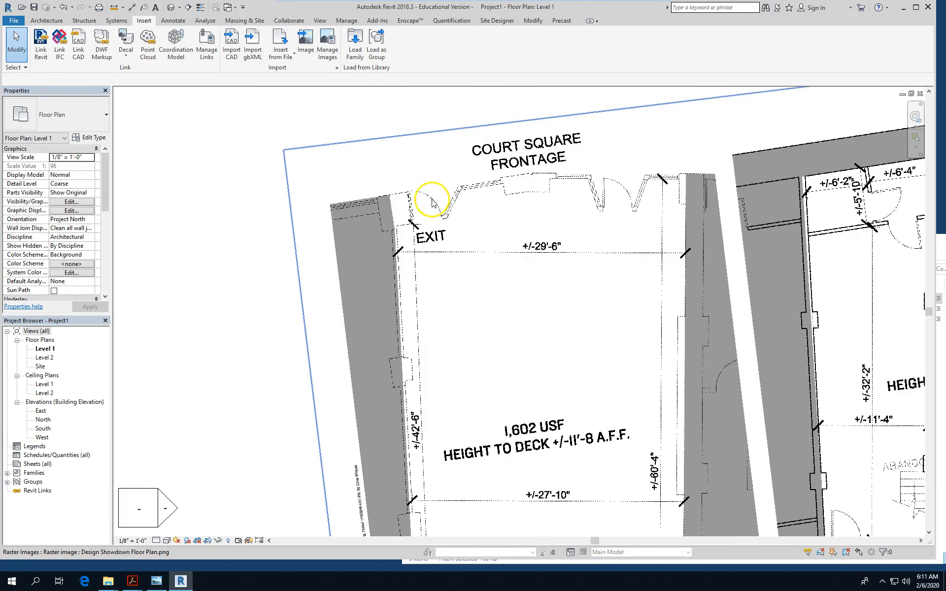
scroll(429, 203, "down", 2)
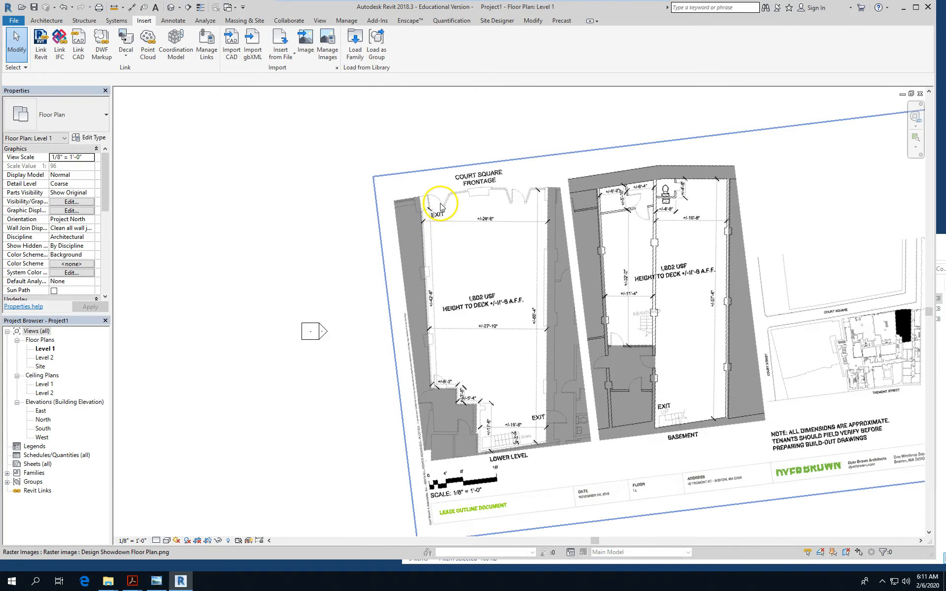
scroll(440, 206, "up", 2)
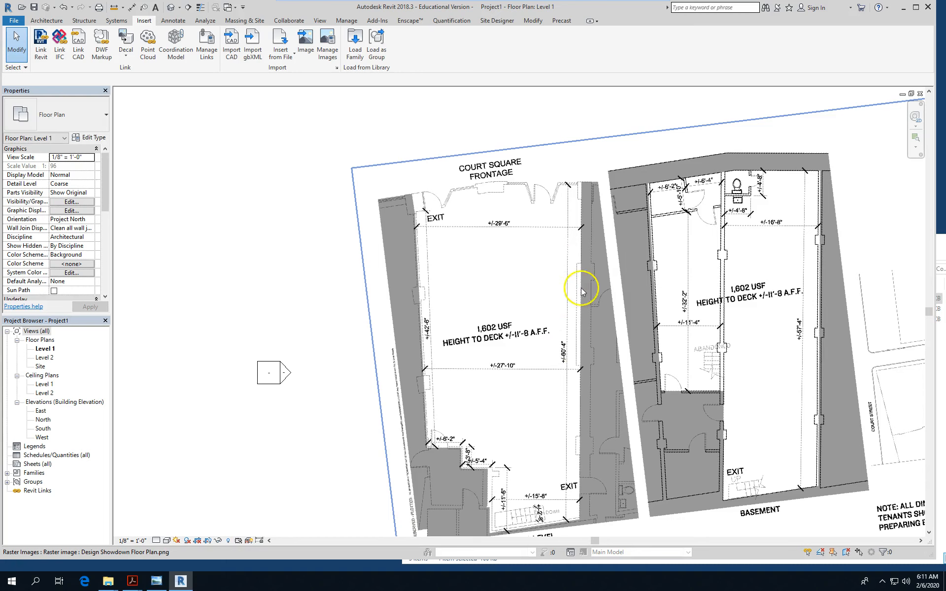
scroll(580, 301, "up", 2)
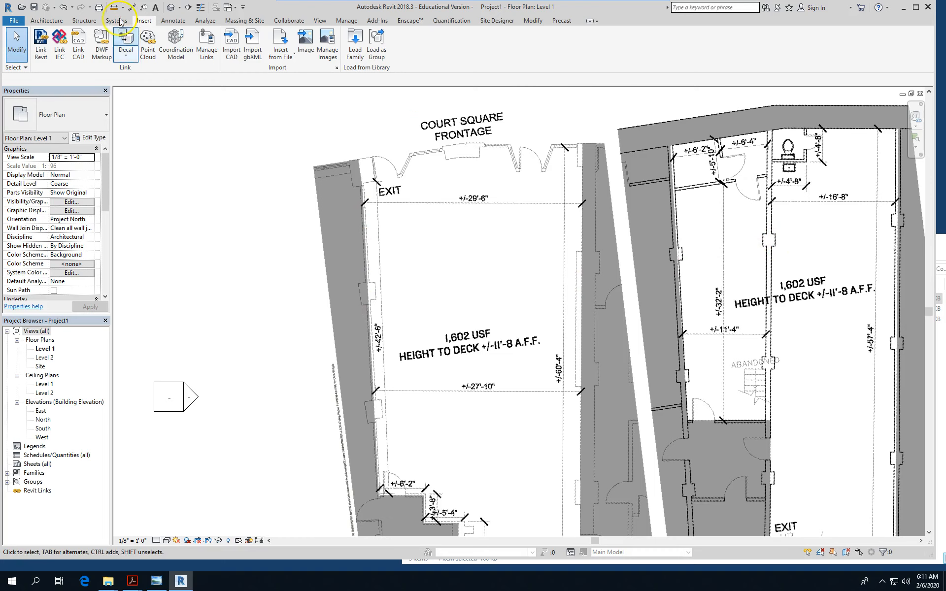
left_click(46, 21)
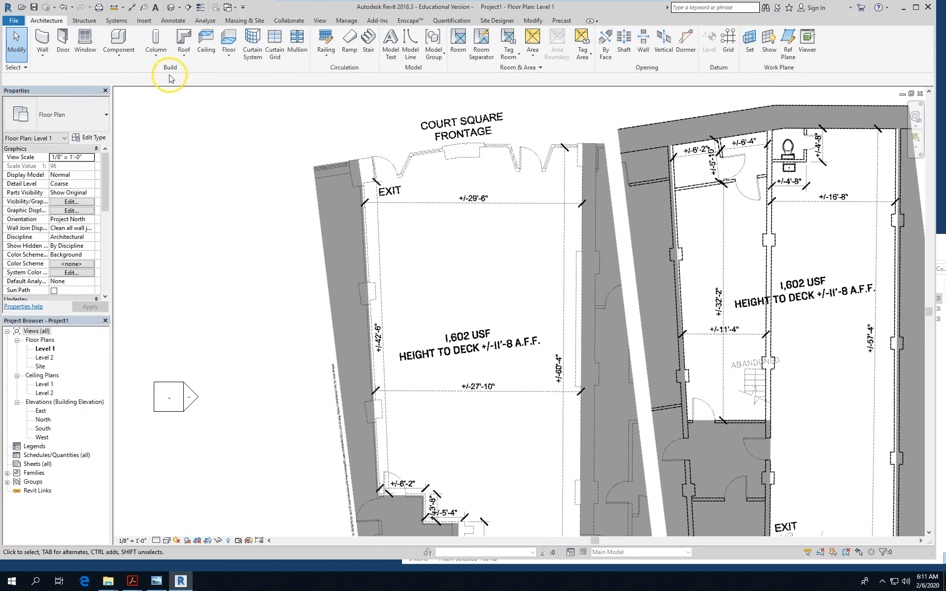
left_click(155, 55)
left_click(208, 98)
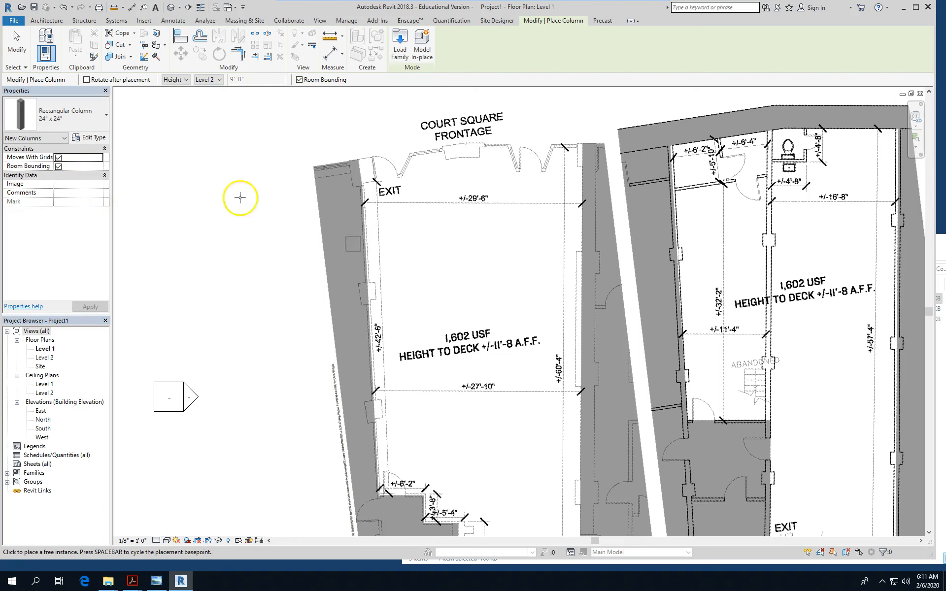
left_click(95, 121)
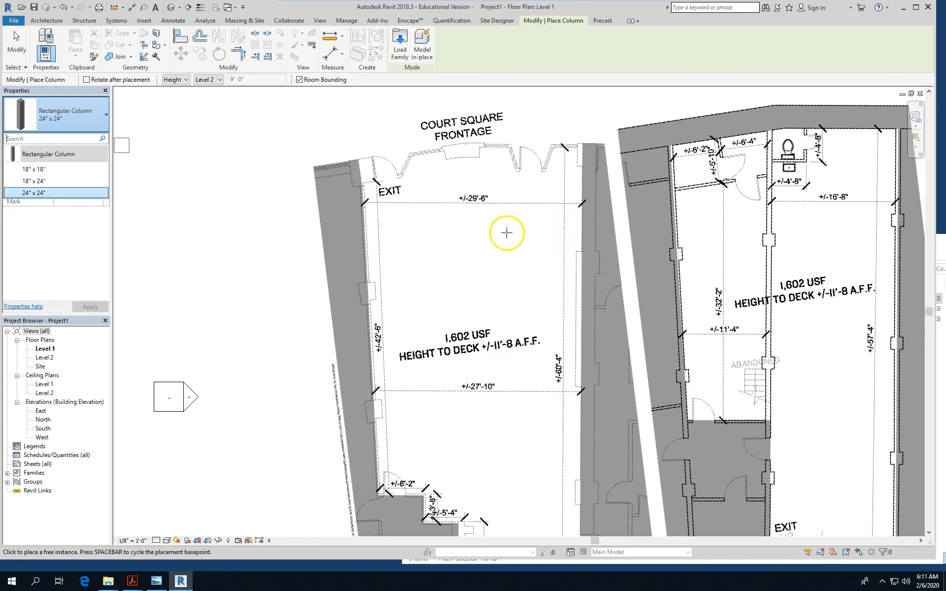
left_click(79, 111)
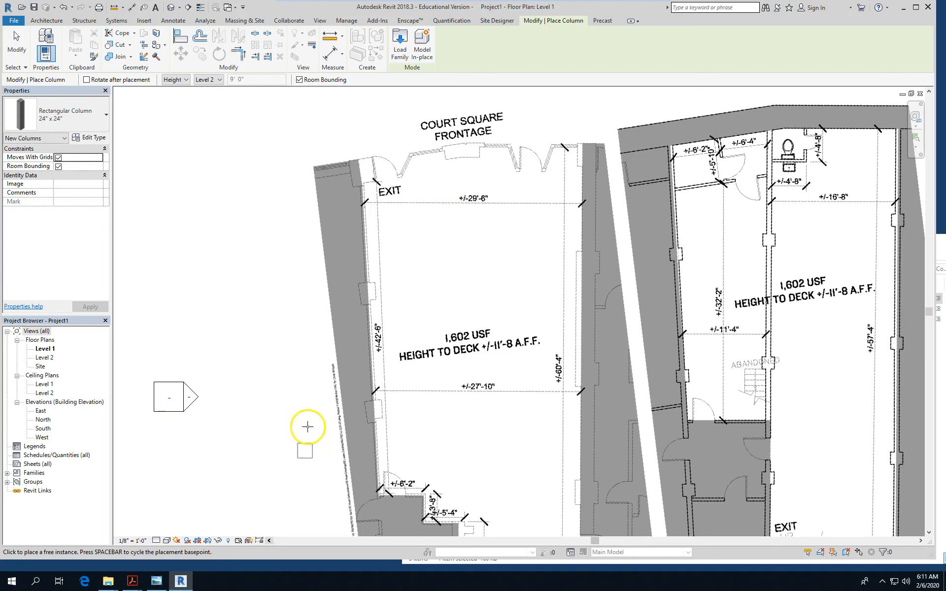
scroll(529, 213, "up", 1)
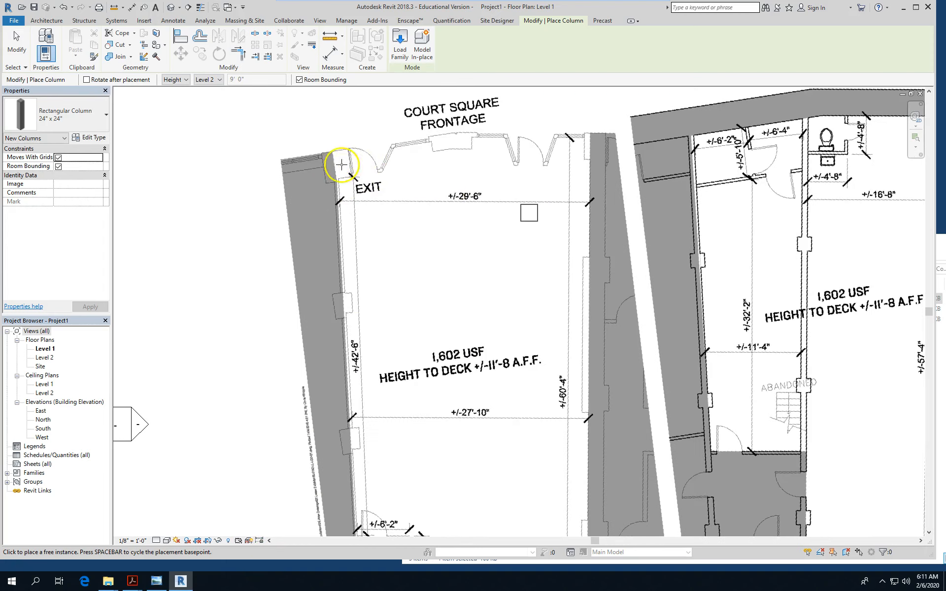
scroll(341, 164, "up", 1)
scroll(270, 151, "up", 1)
left_click(267, 149)
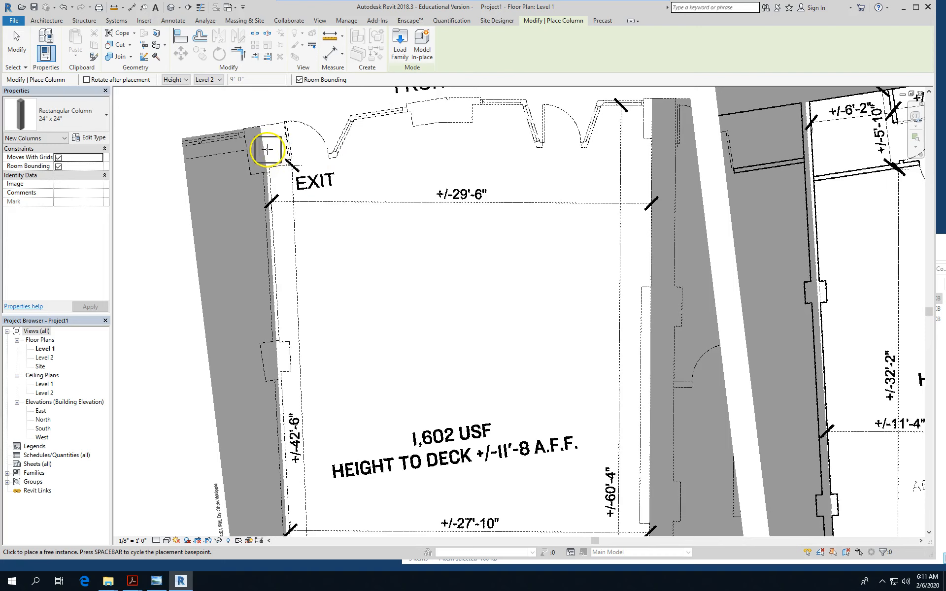
left_click(660, 121)
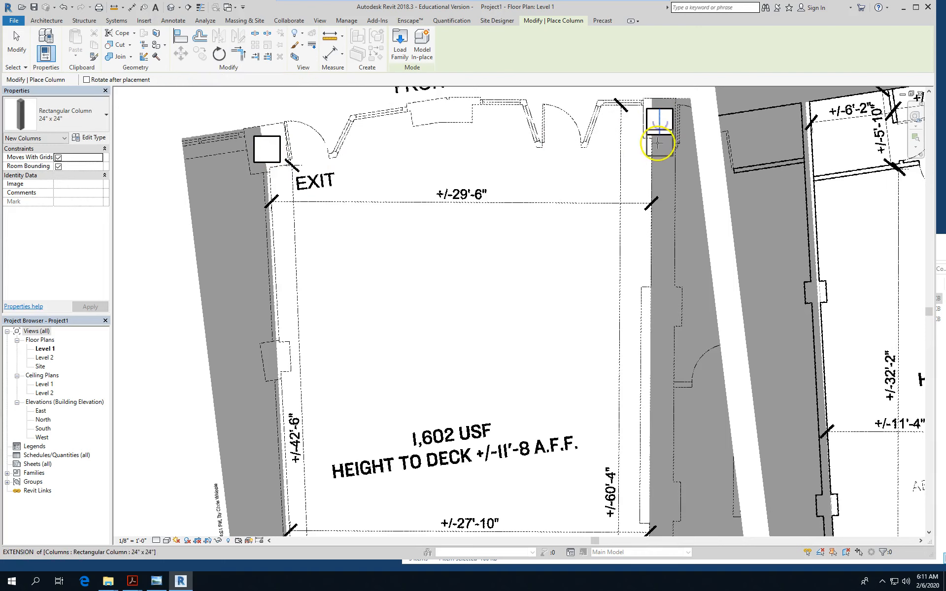
Place three more 24" x 24" columns: on the two piers of the +/-42'-6" wall and the upper pier of the +/-60'-4" wall
left_click(274, 356)
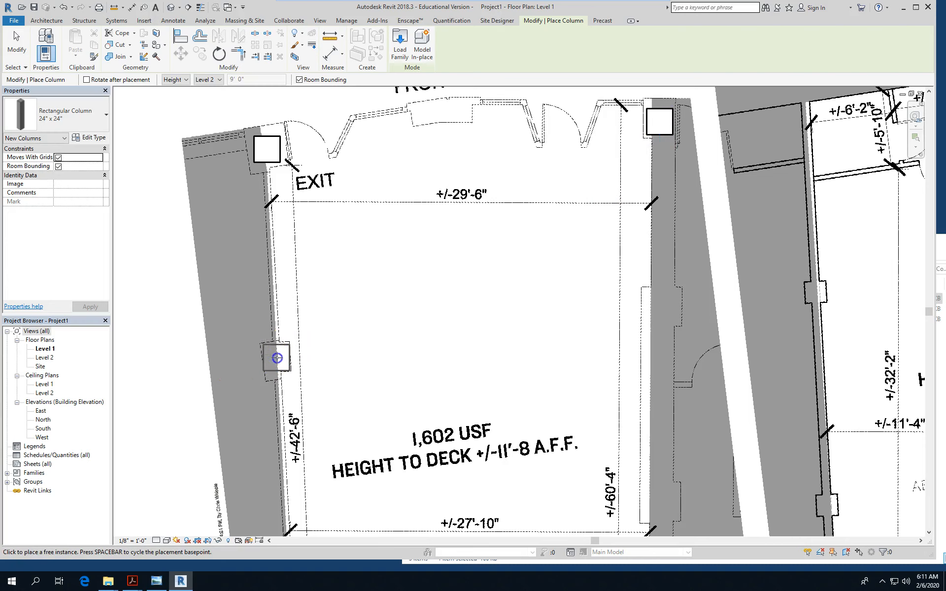
left_click(666, 305)
scroll(597, 177, "down", 1)
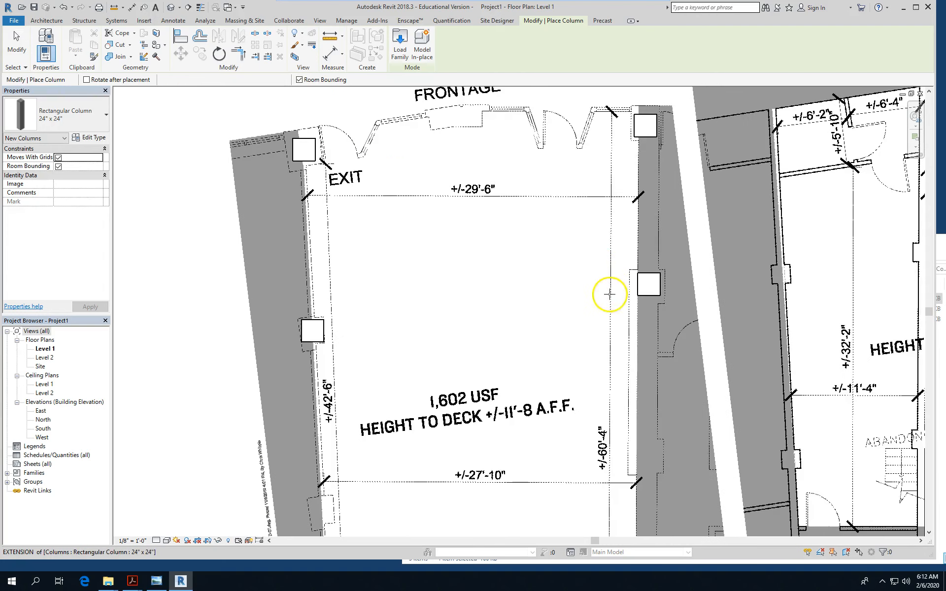
scroll(609, 294, "down", 2)
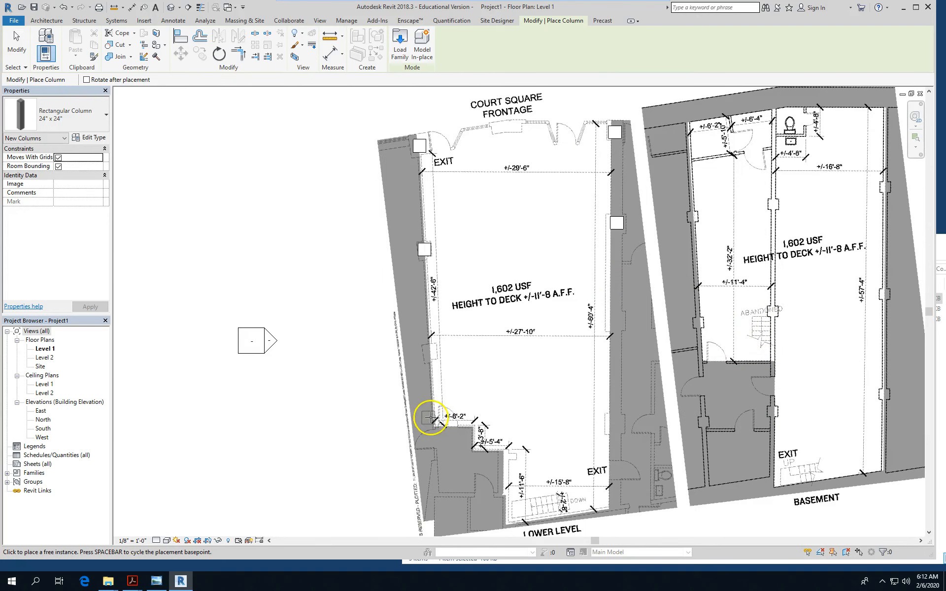
scroll(430, 417, "up", 2)
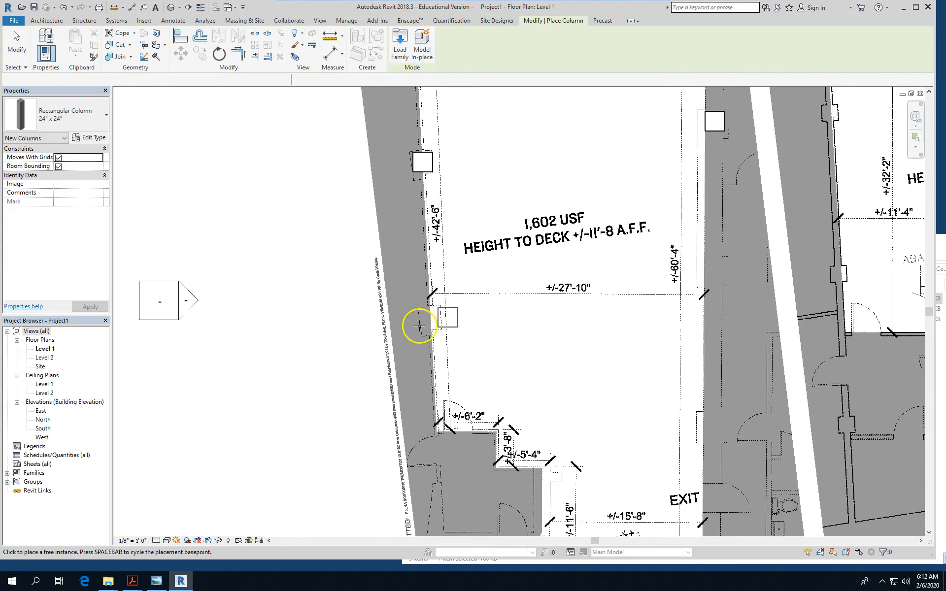
left_click(430, 320)
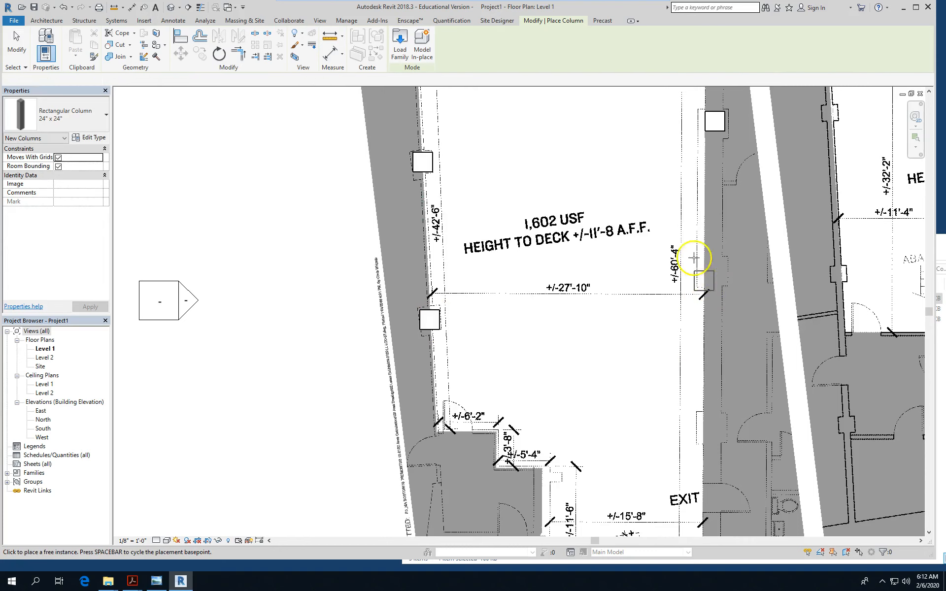
Place 24" x 24" columns on the two remaining piers of the lower level's +/-60'-4" wall, near the exit and midway up
scroll(588, 242, "down", 1)
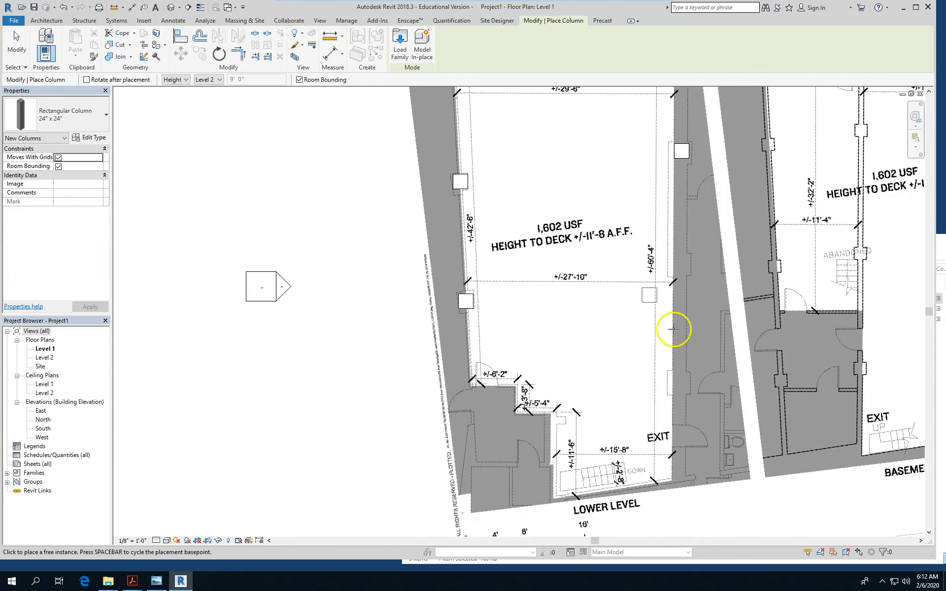
scroll(677, 389, "up", 1)
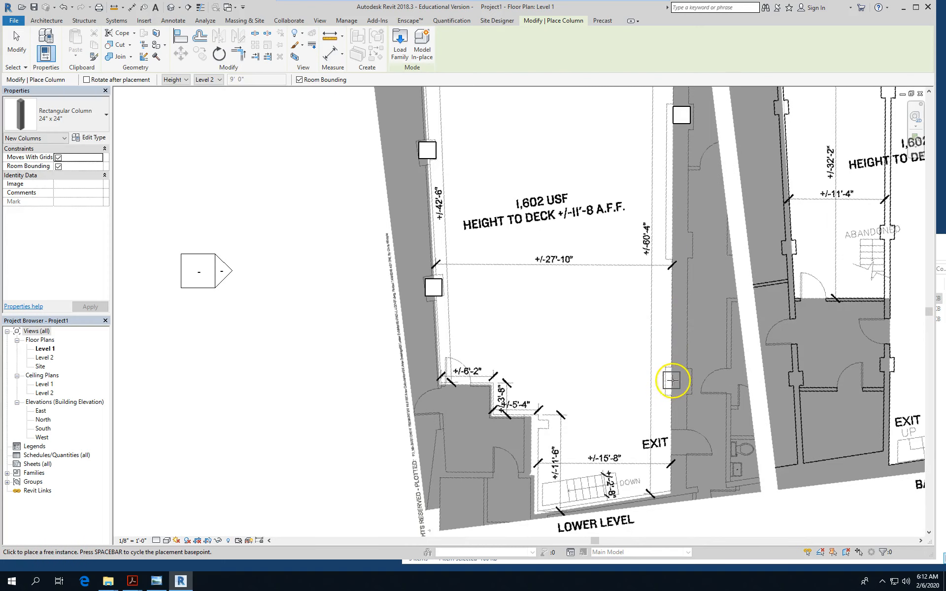
left_click(678, 379)
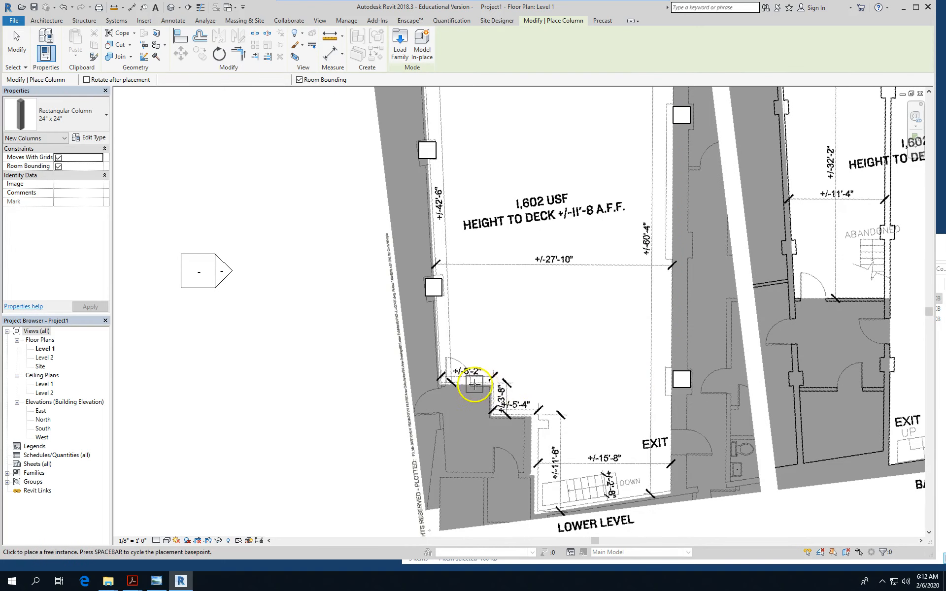
scroll(515, 339, "down", 1)
scroll(512, 335, "down", 1)
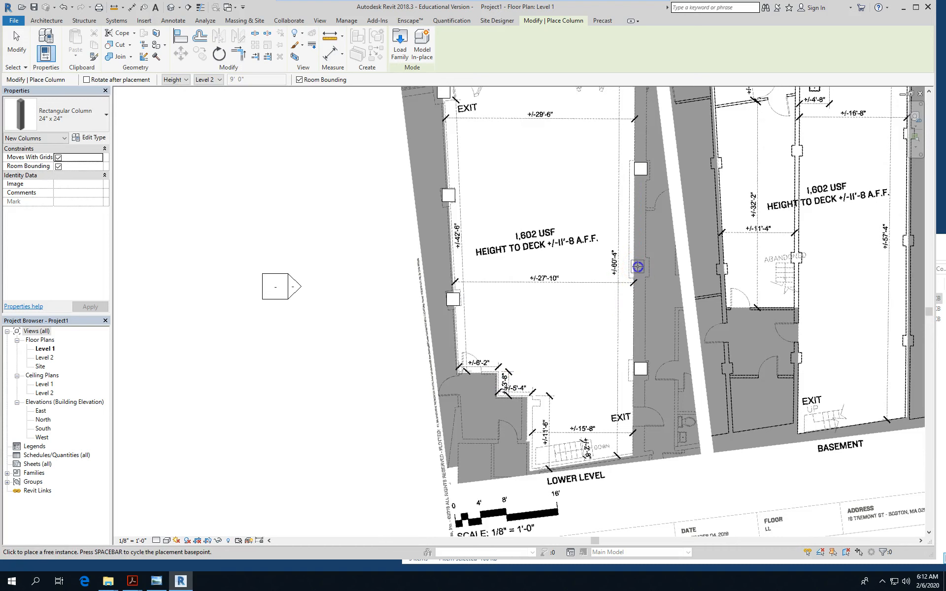
left_click(638, 266)
scroll(542, 276, "down", 5)
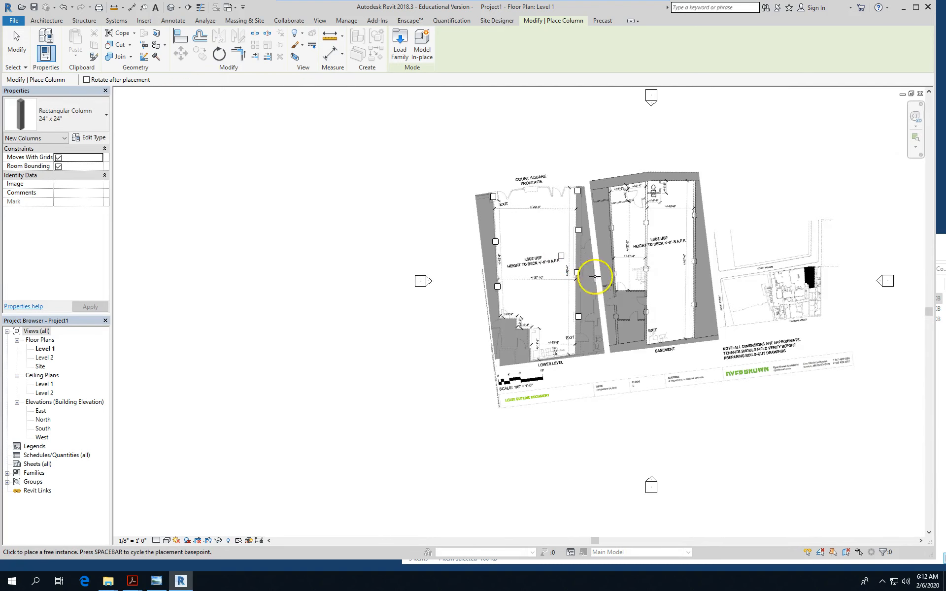
scroll(644, 297, "up", 4)
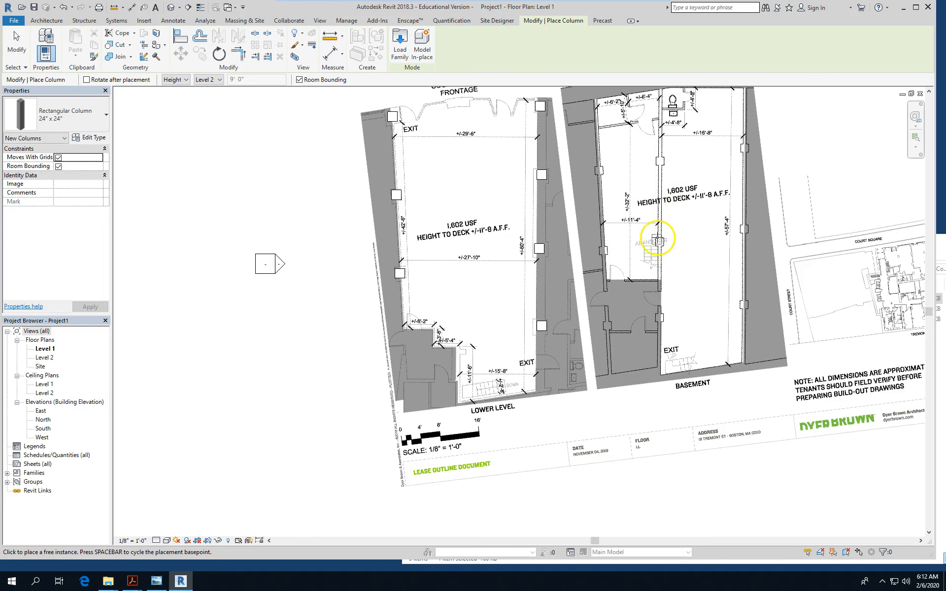
scroll(664, 156, "up", 1)
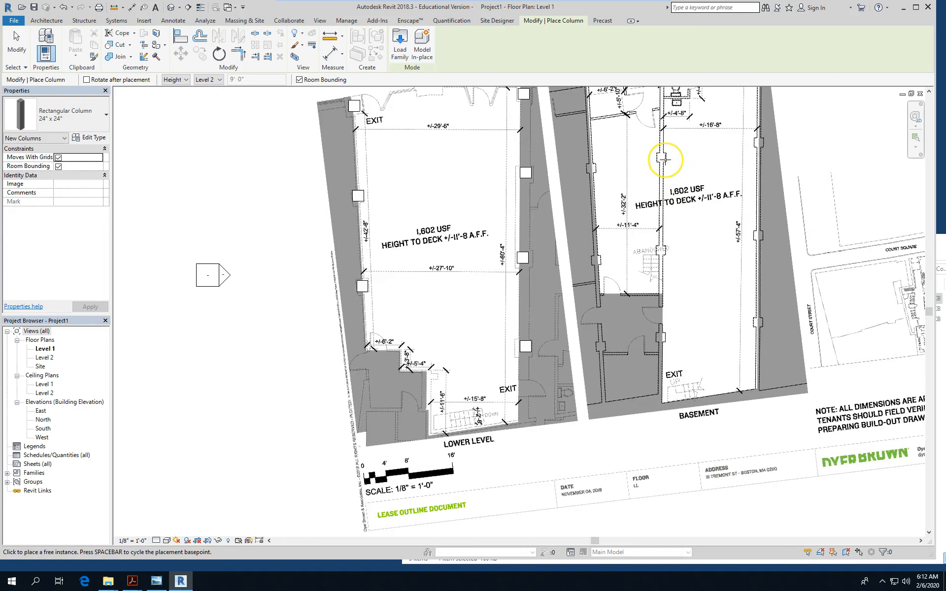
Place a 24" x 24" column in the lower level's shaded corner area, in line with the columns of the +/-42'-6" wall
scroll(664, 158, "up", 2)
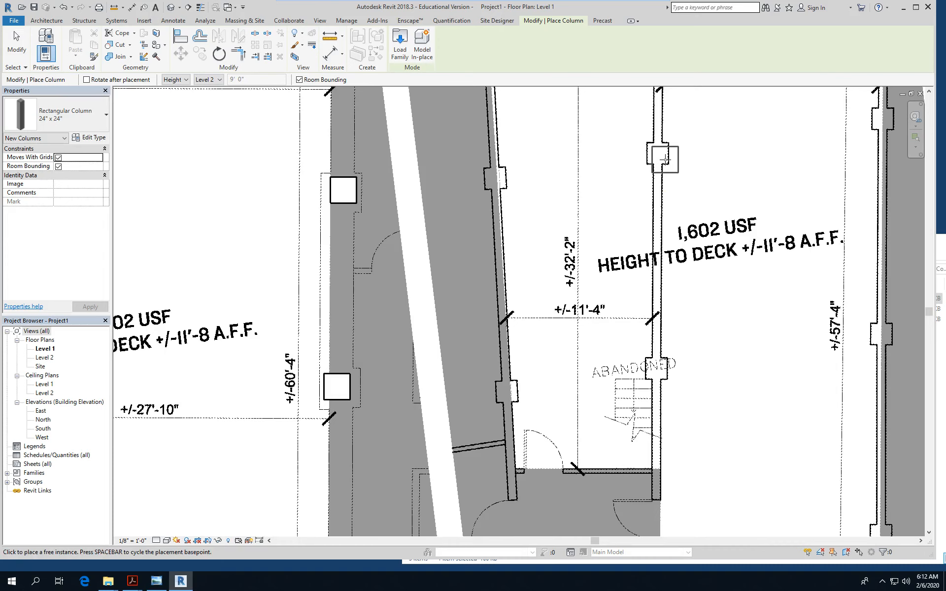
left_click(665, 159)
scroll(663, 221, "down", 5)
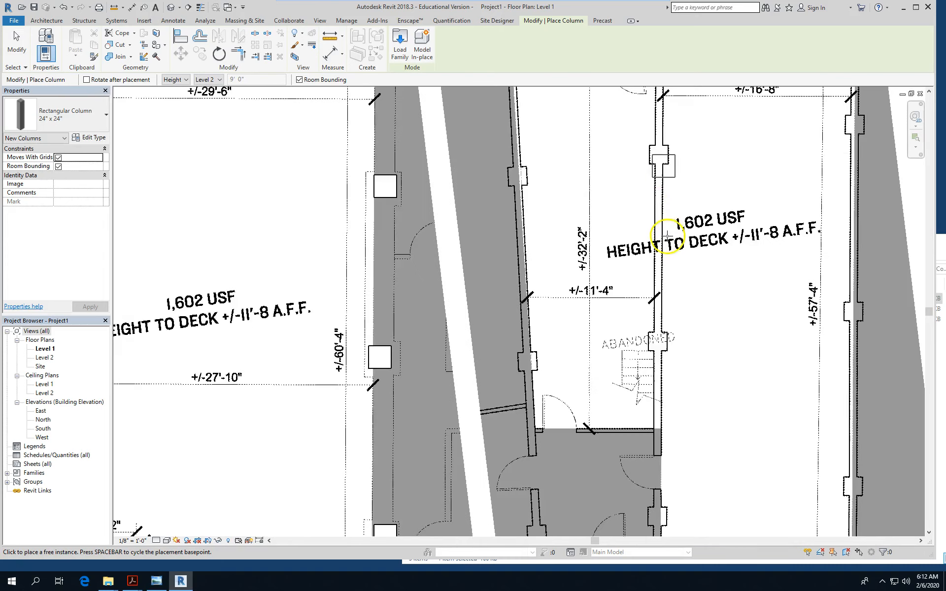
scroll(473, 205, "up", 4)
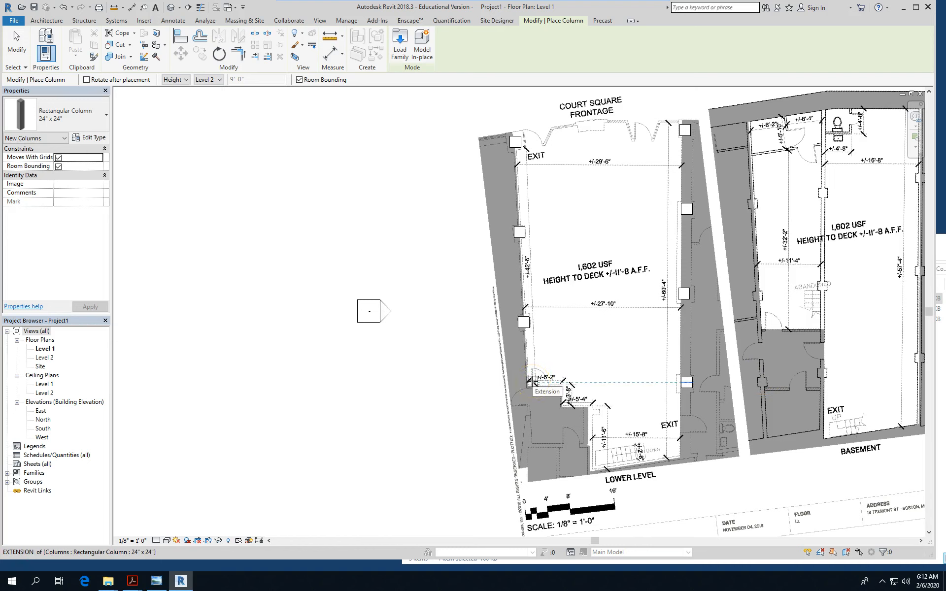
left_click(531, 432)
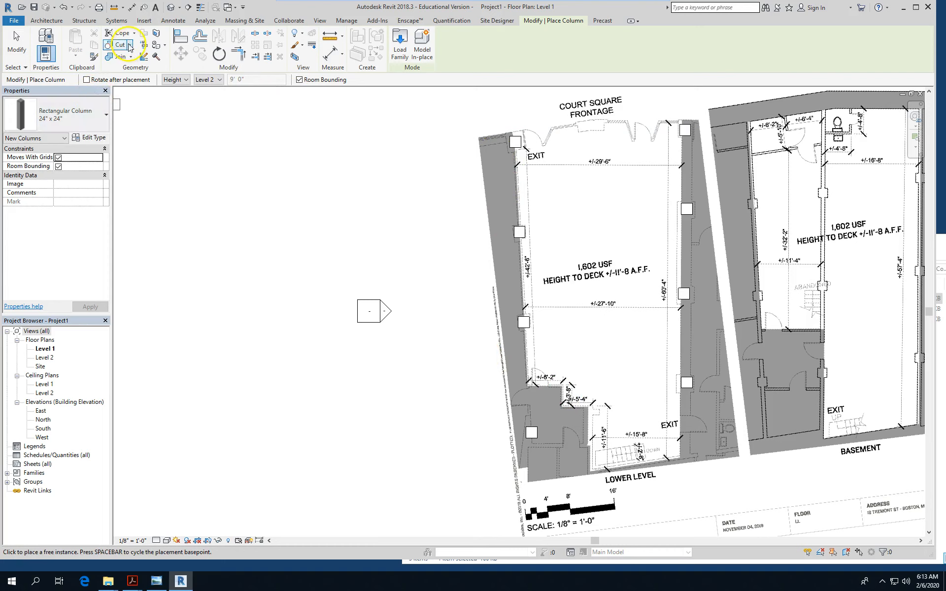
End column placement, inspect the placed columns in the default 3D view, and return to the Level 1 floor plan
left_click(170, 8)
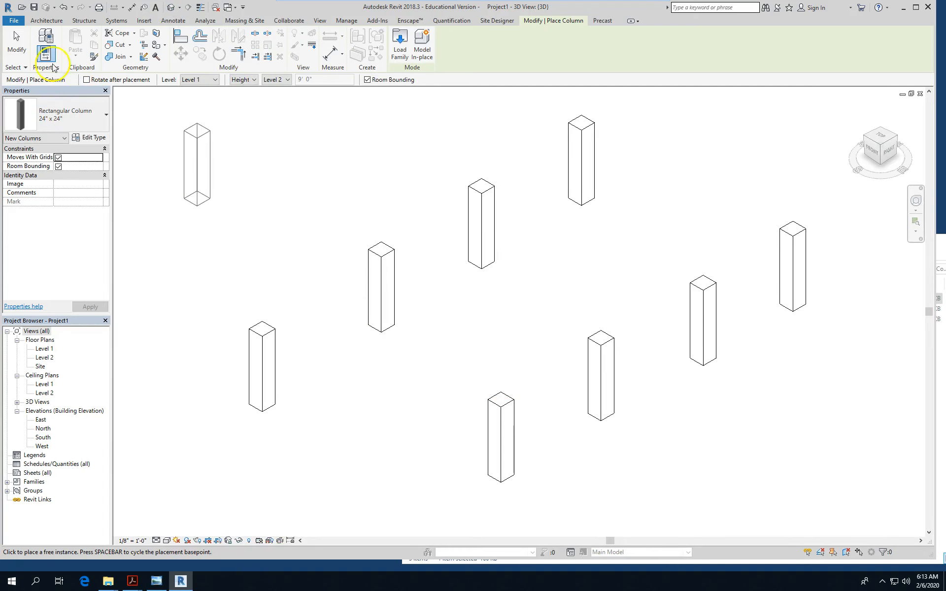
left_click(17, 42)
scroll(315, 197, "down", 2)
scroll(573, 346, "down", 2)
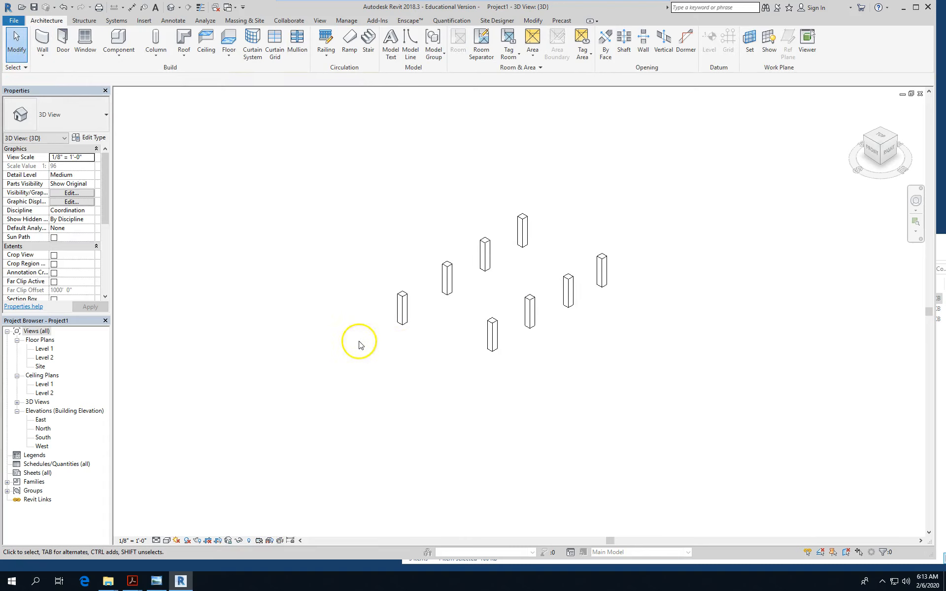
double_click(45, 348)
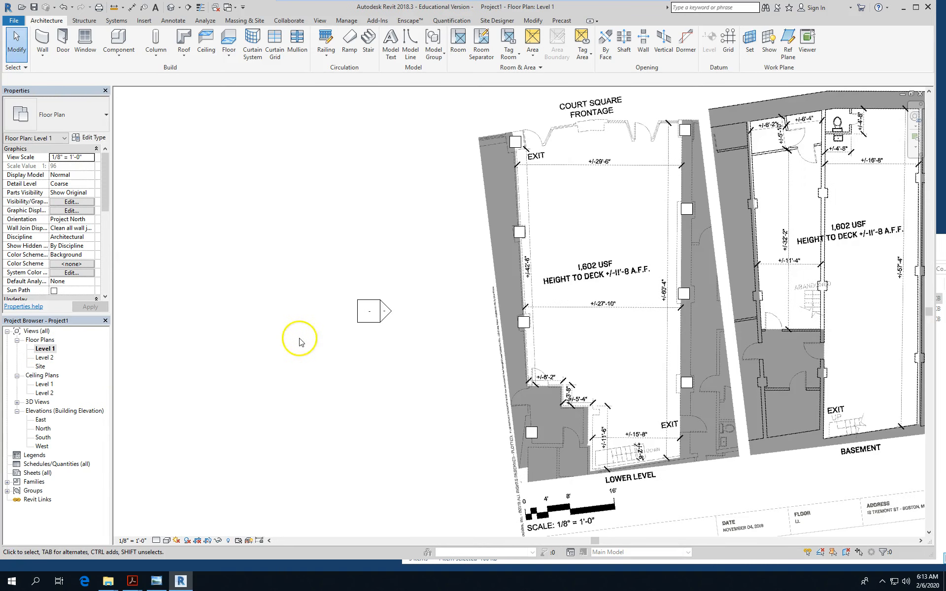
scroll(269, 361, "down", 3)
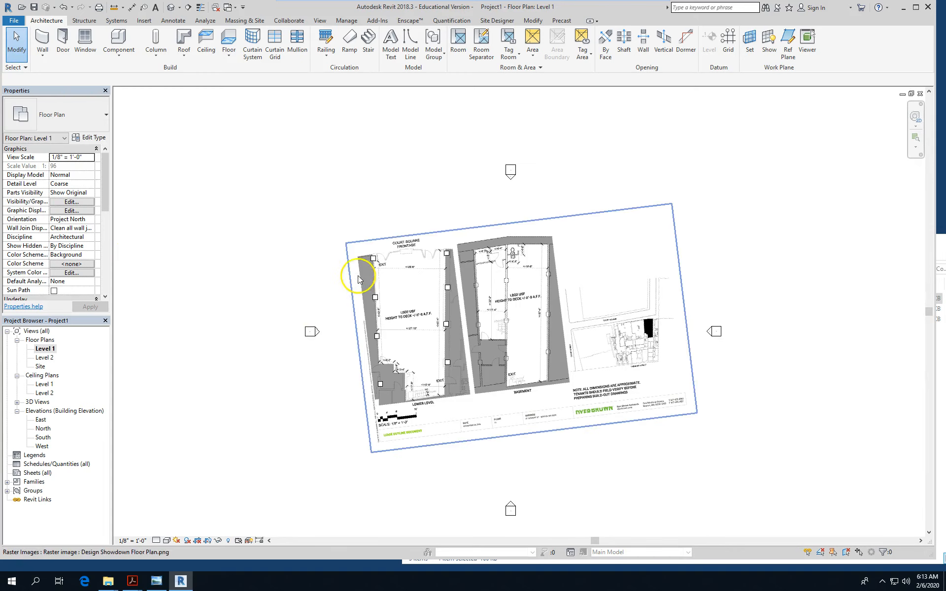
scroll(356, 234, "up", 1)
scroll(356, 234, "up", 1)
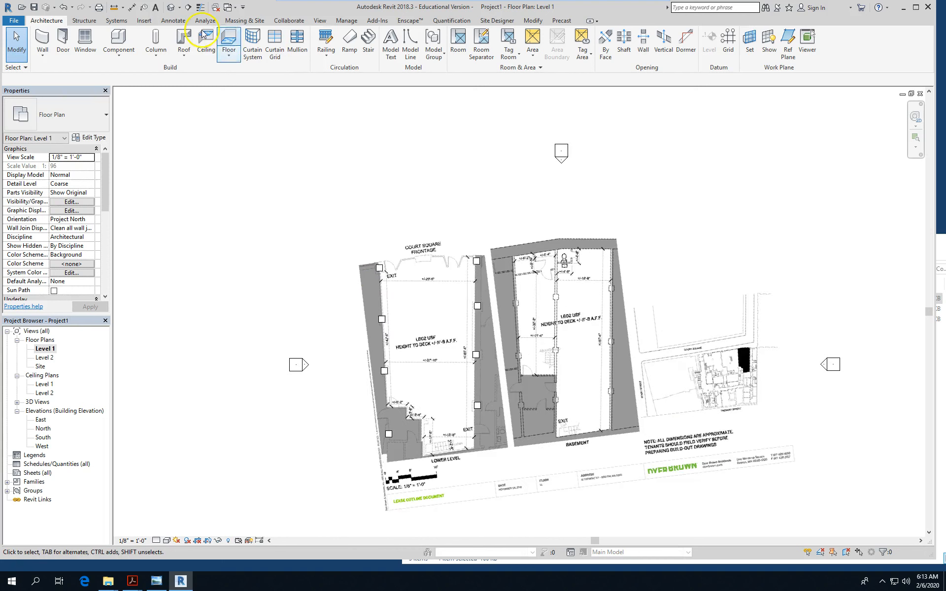
left_click(408, 240)
scroll(407, 240, "down", 3)
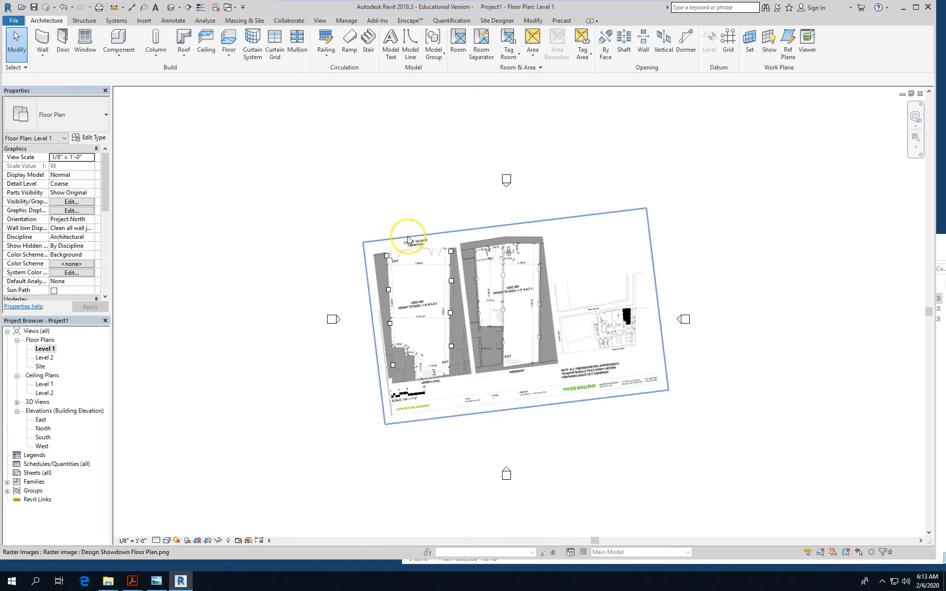
Create a toposurface in the Site floor plan from four points at 0' 0" absolute elevation, enclosing the columns and elevation markers
left_click(250, 22)
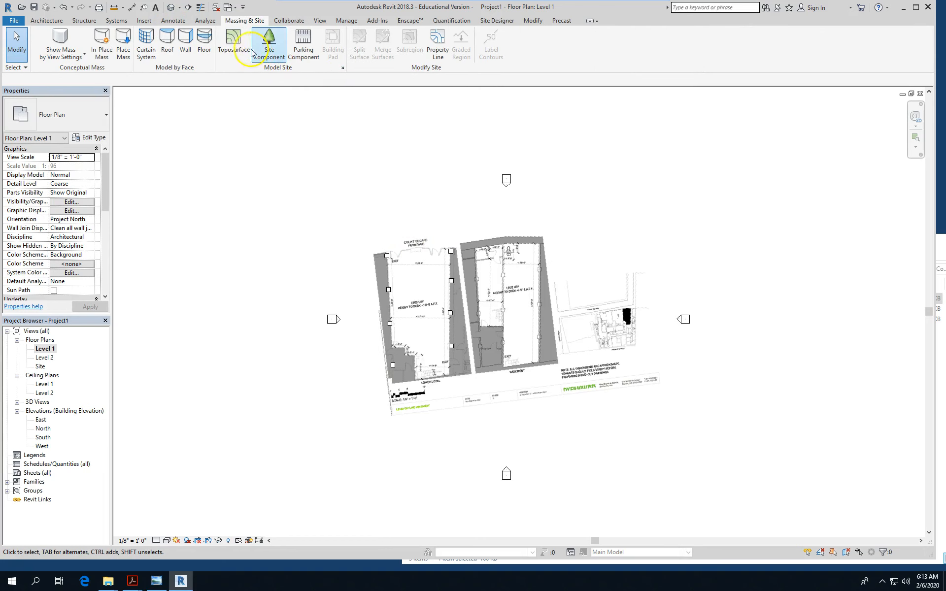
left_click(230, 40)
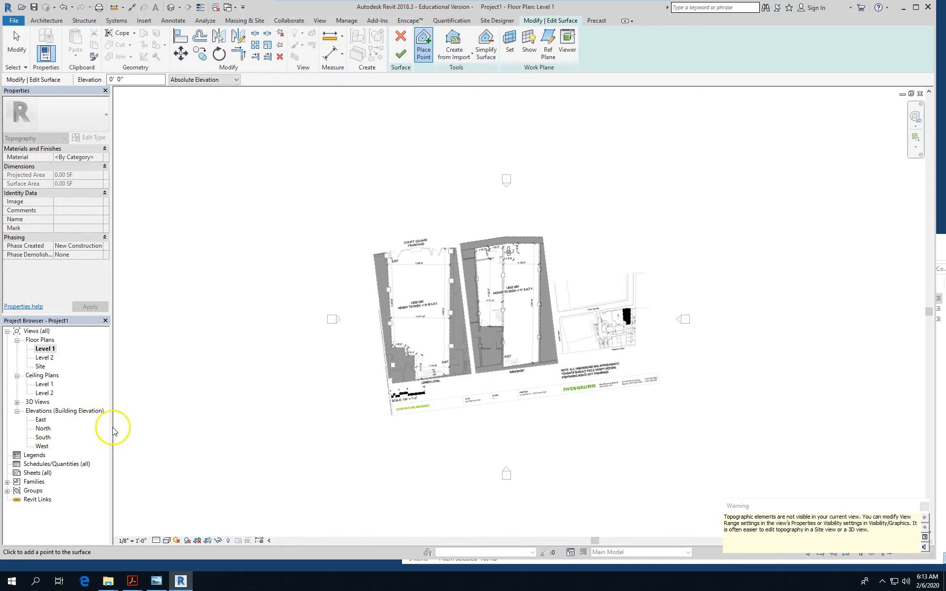
double_click(41, 367)
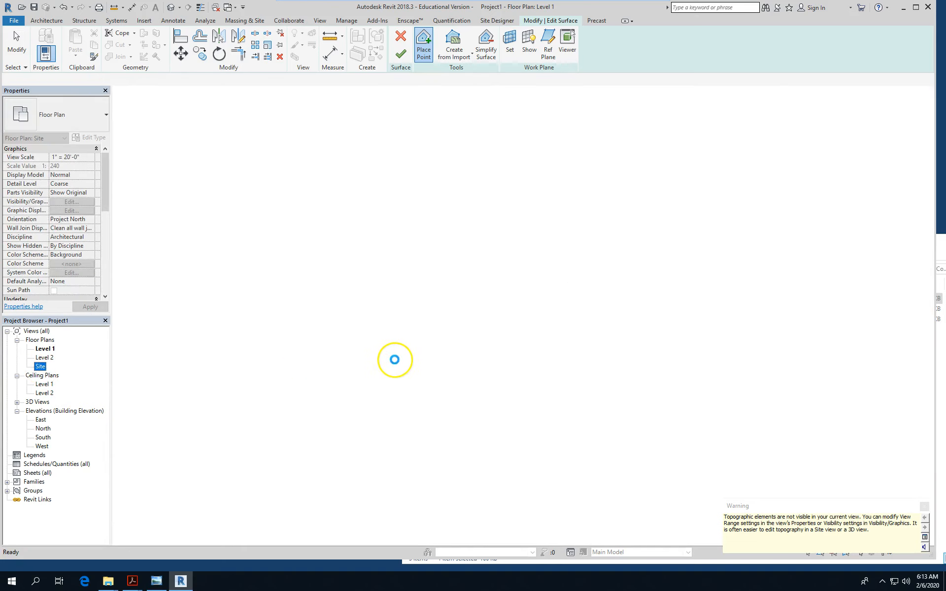
scroll(399, 343, "down", 4)
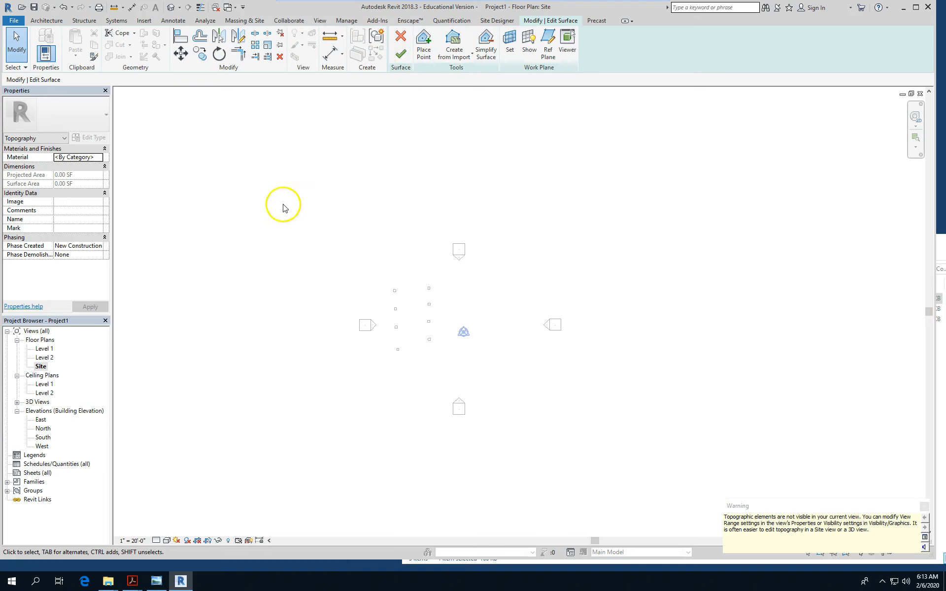
left_click(423, 43)
left_click(246, 187)
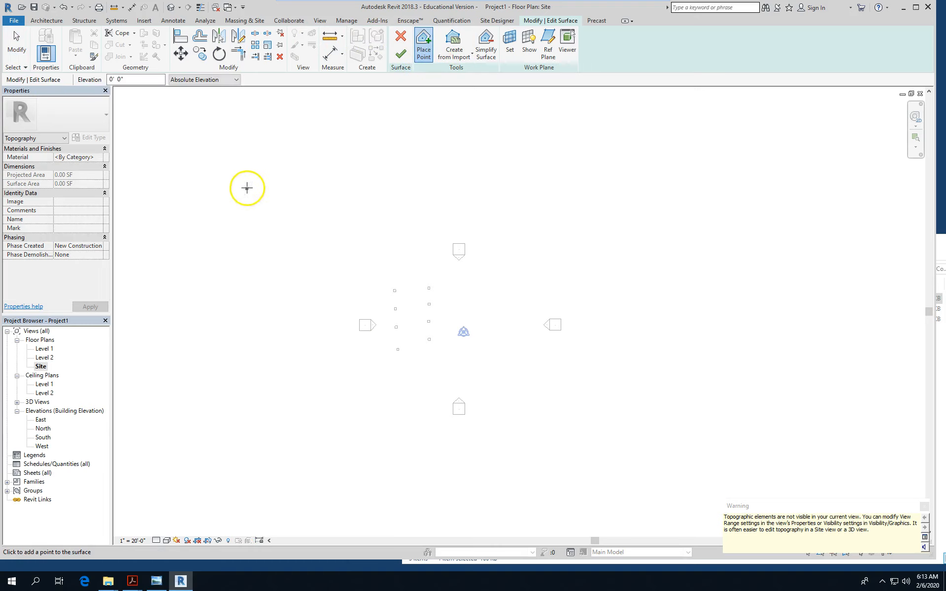
left_click(688, 176)
left_click(697, 469)
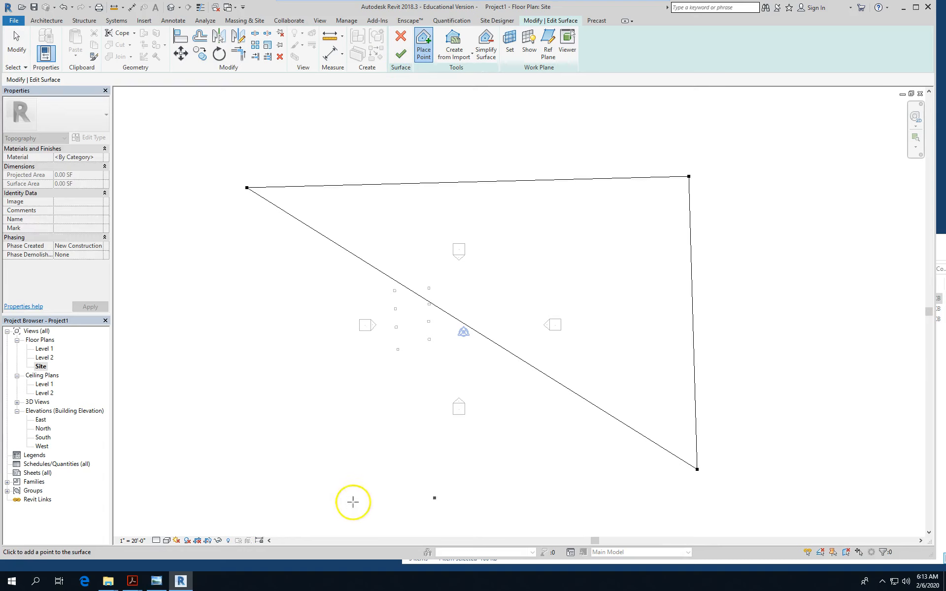
left_click(282, 488)
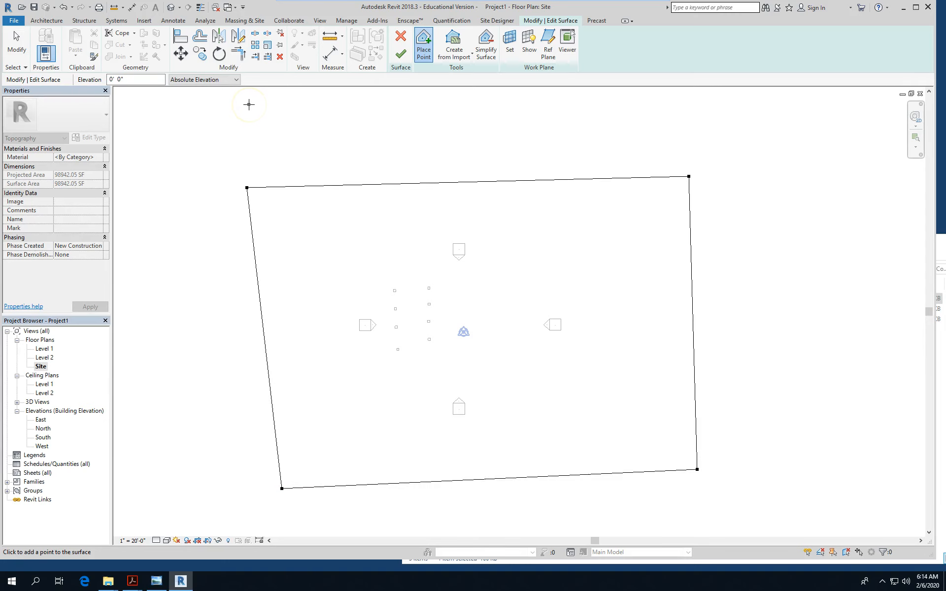
left_click(400, 53)
scroll(309, 346, "up", 4)
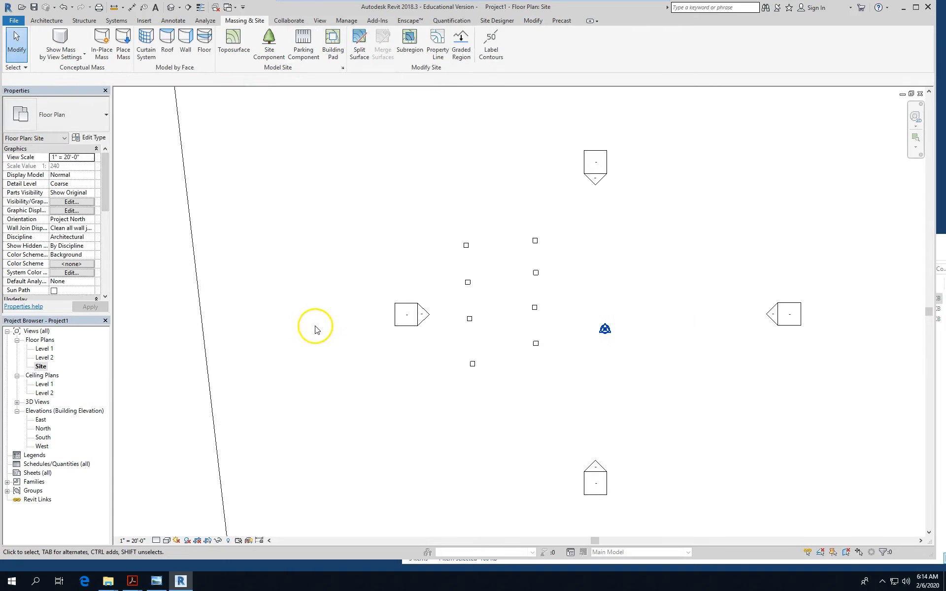
Start a building pad in the Level 1 plan and sketch its first straight boundary edge, about 62' long, along the lower level's +/-42'-6" wall
double_click(44, 349)
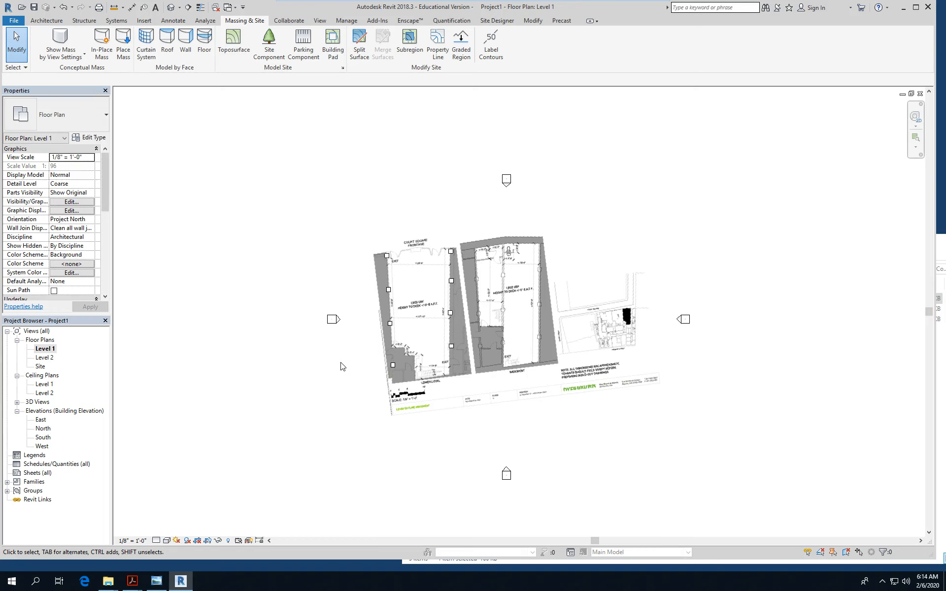
scroll(434, 339, "up", 5)
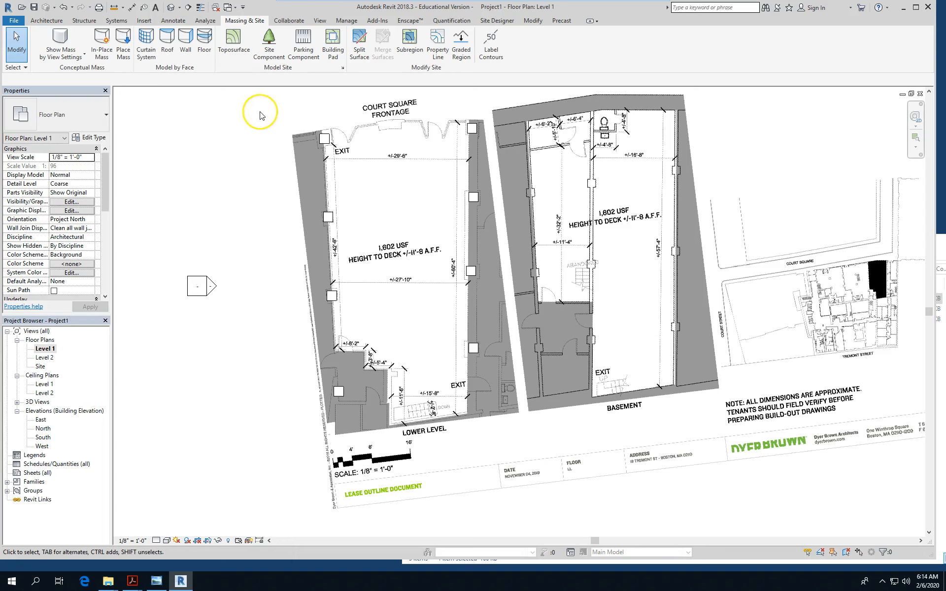
left_click(332, 40)
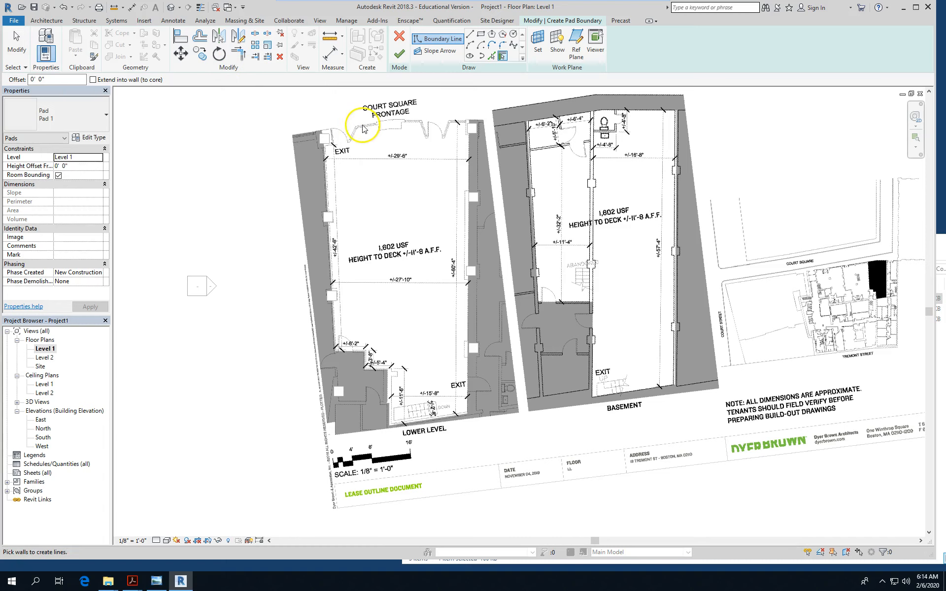
scroll(359, 128, "up", 2)
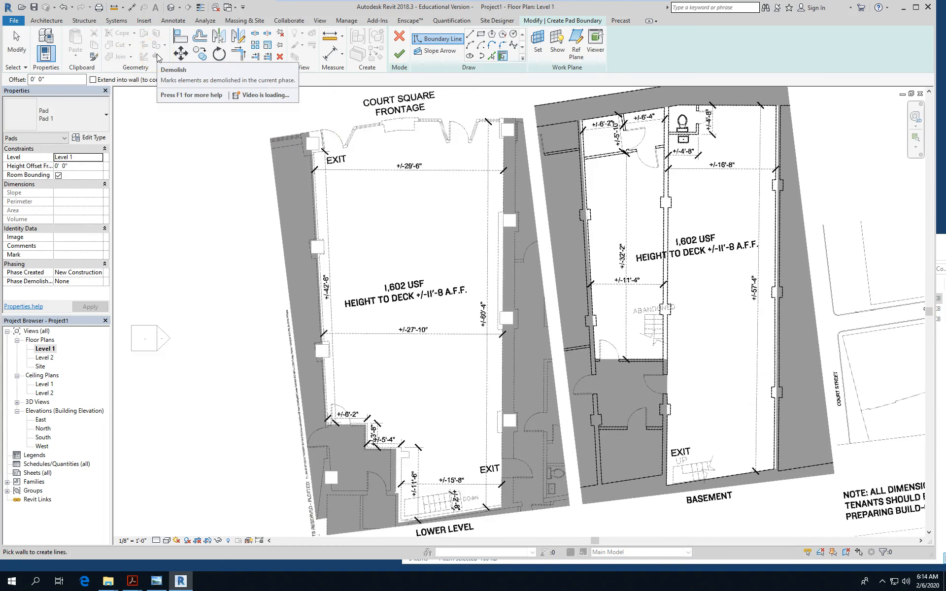
left_click(471, 34)
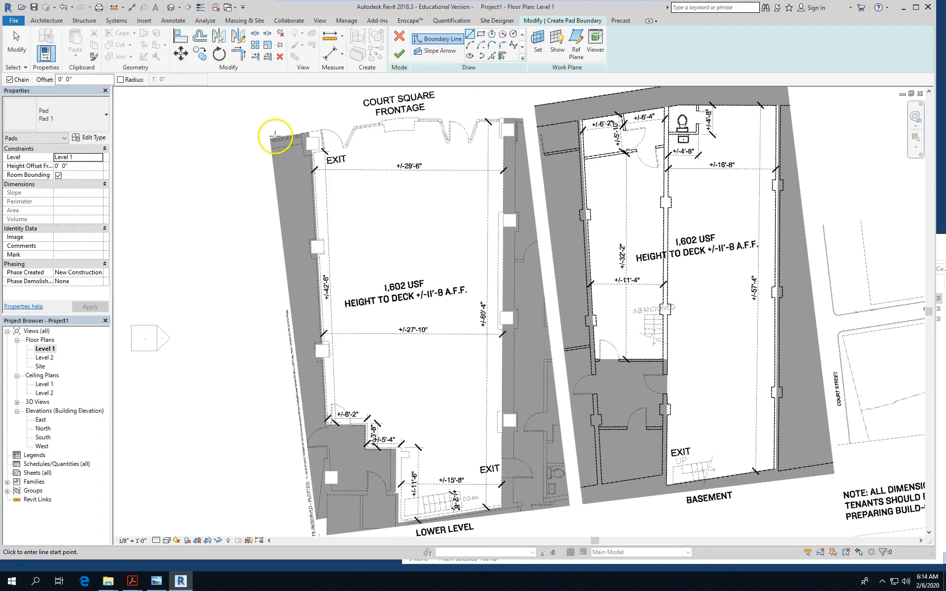
scroll(312, 133, "up", 1)
scroll(311, 132, "up", 1)
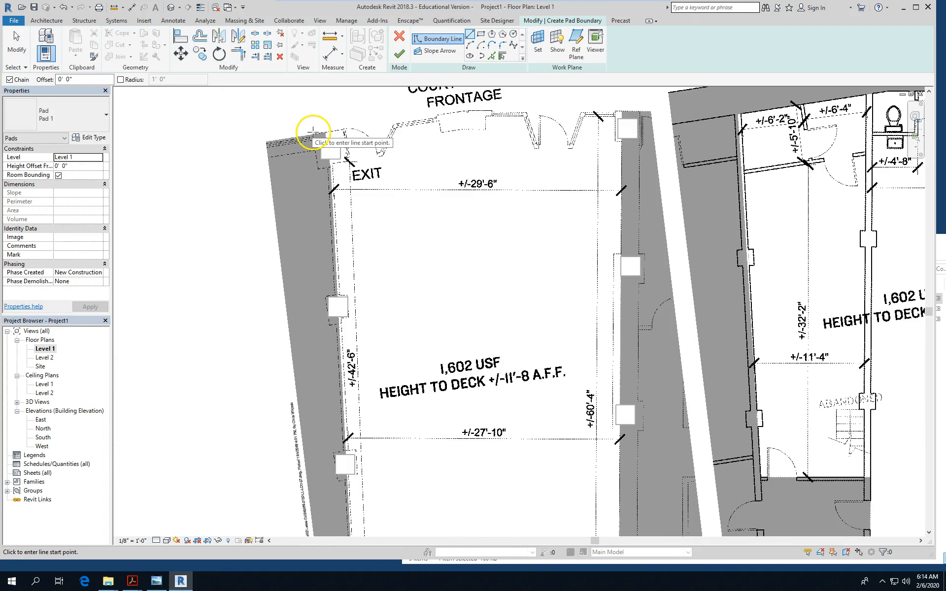
left_click(327, 129)
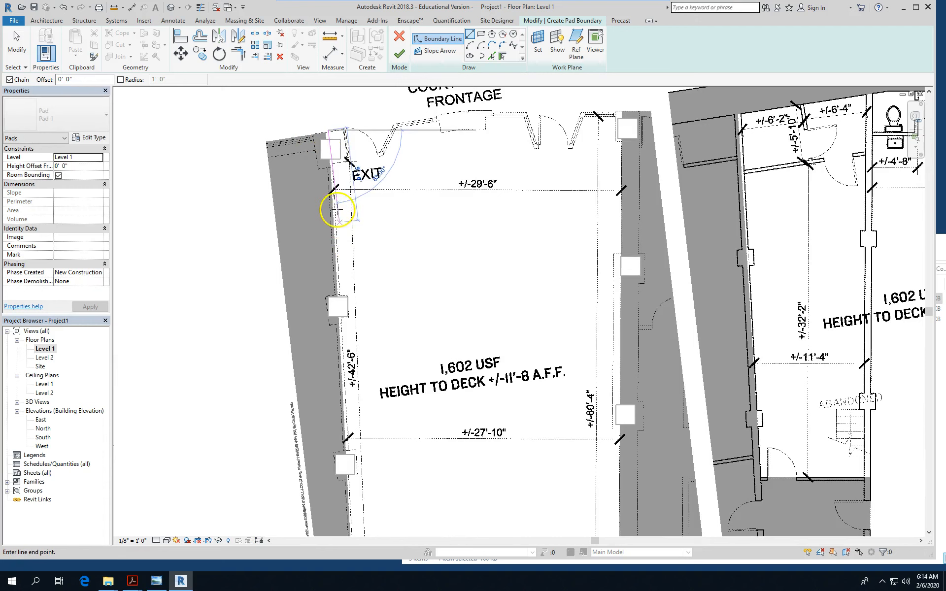
scroll(333, 207, "down", 1)
scroll(353, 232, "down", 1)
scroll(329, 515, "down", 1)
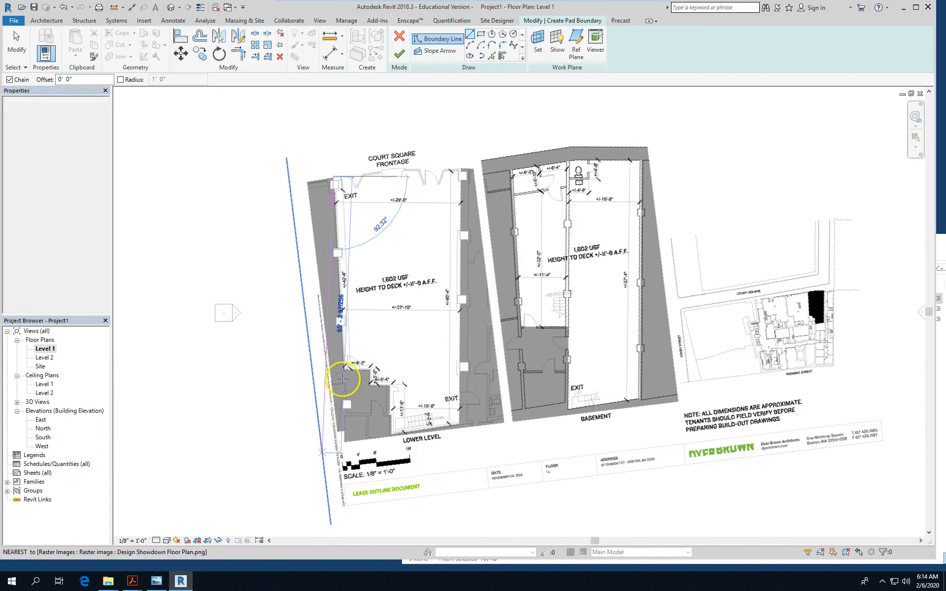
scroll(344, 376, "up", 2)
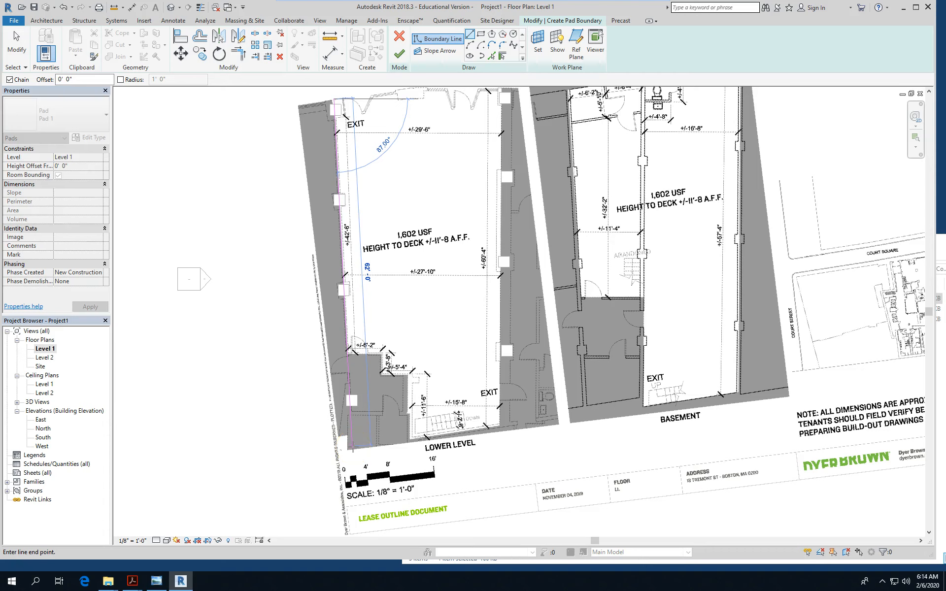
left_click(353, 449)
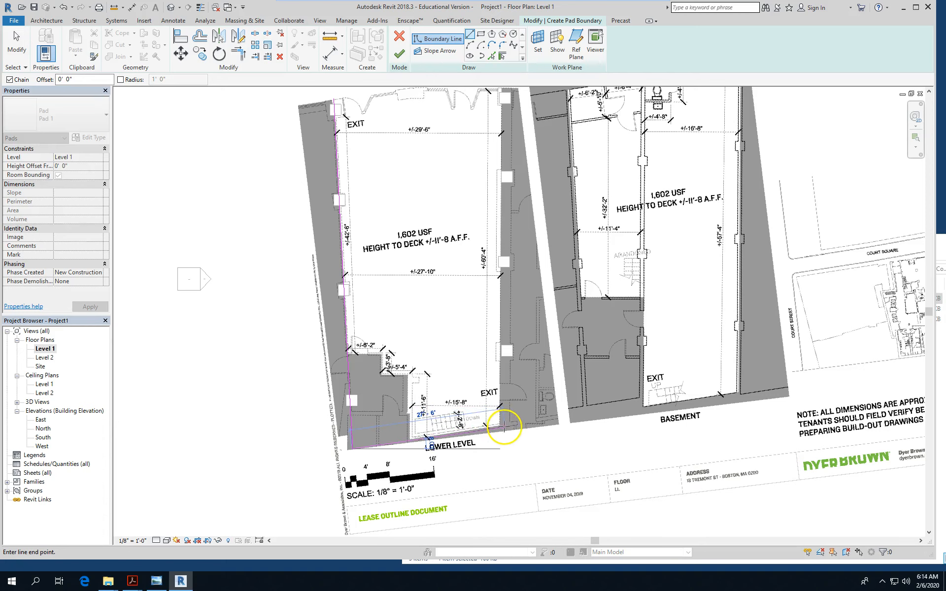
Close the pad boundary along the stair-side edge, up the outside of the +/-60'-4" wall, and across the angled Court Square frontage in two segments
left_click(512, 424)
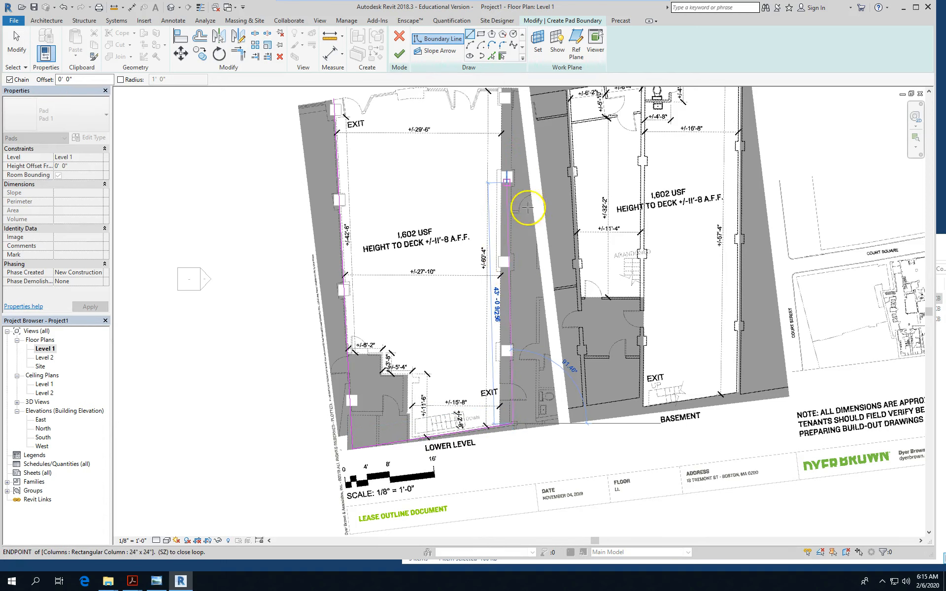
scroll(527, 147, "down", 2)
scroll(516, 143, "up", 1)
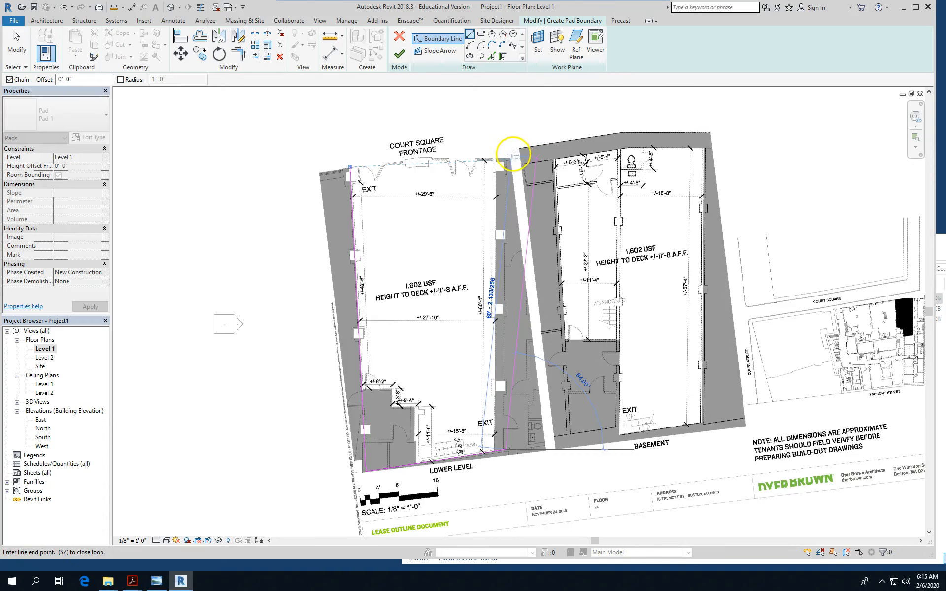
scroll(512, 154, "up", 3)
left_click(499, 164)
left_click(349, 165)
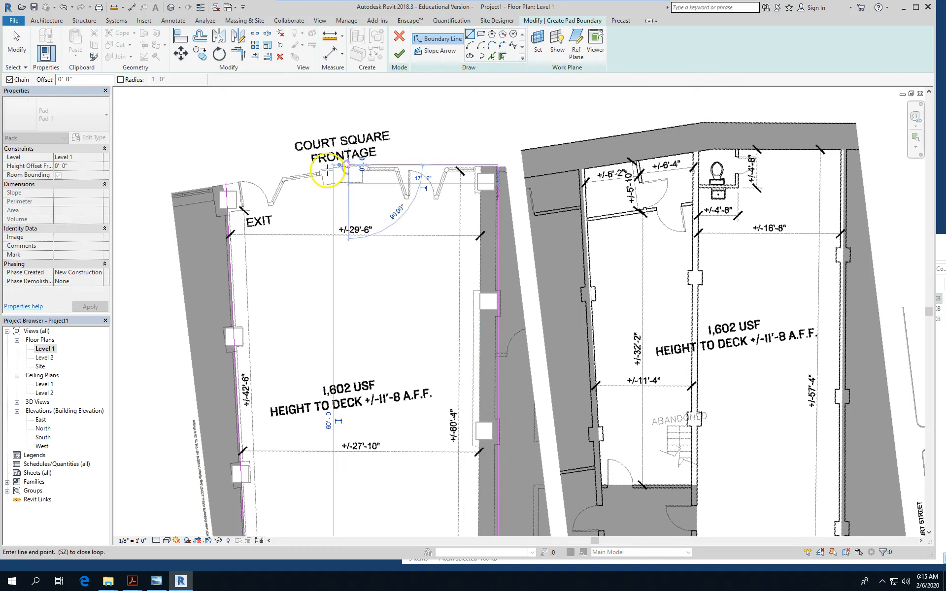
left_click(225, 186)
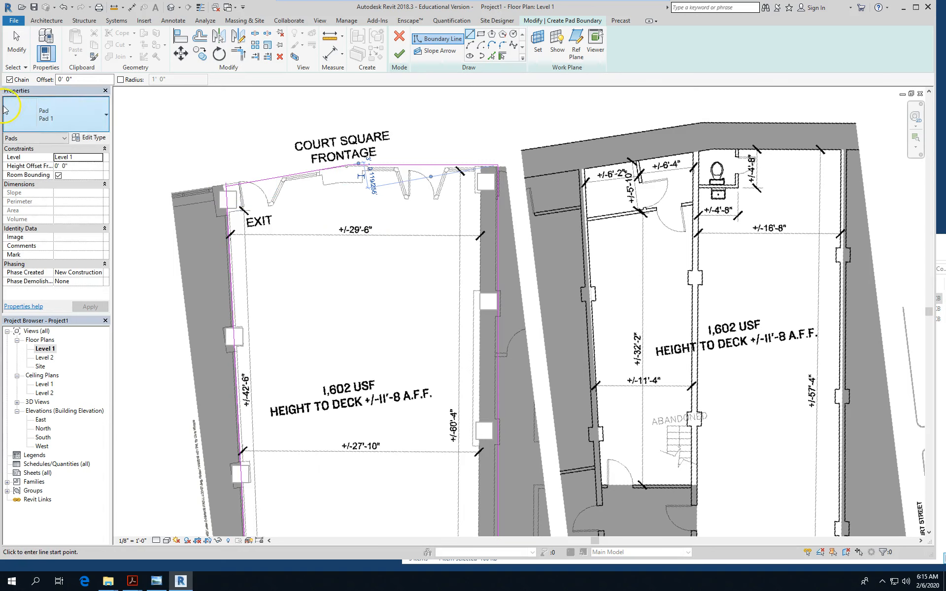
Move the pad boundary line along the +/-42'-6" wall outward to the outer faces of the columns
left_click(17, 45)
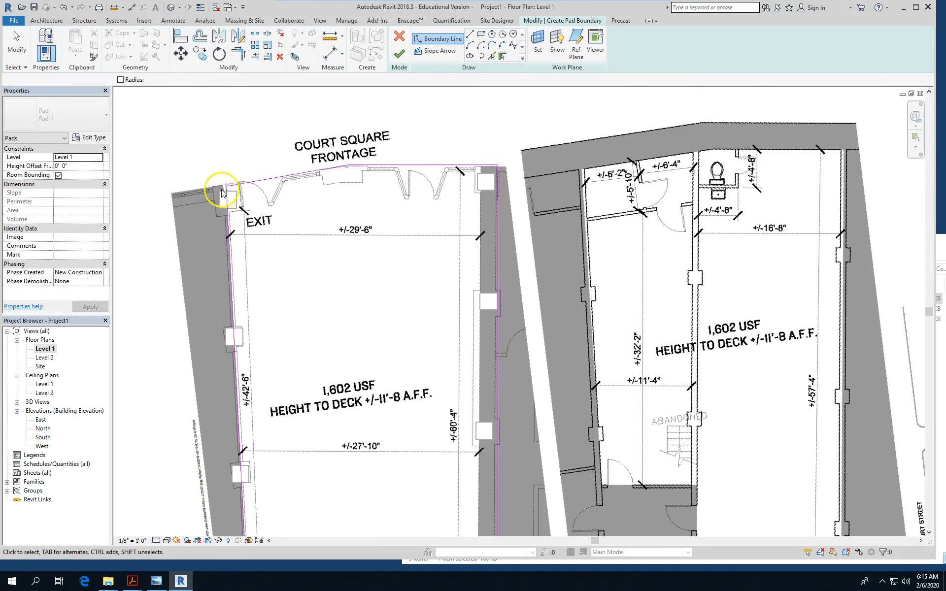
scroll(224, 190, "up", 3)
key("Escape")
left_click(245, 195)
left_click_drag(246, 178, 246, 186)
left_click_drag(250, 283, 239, 285)
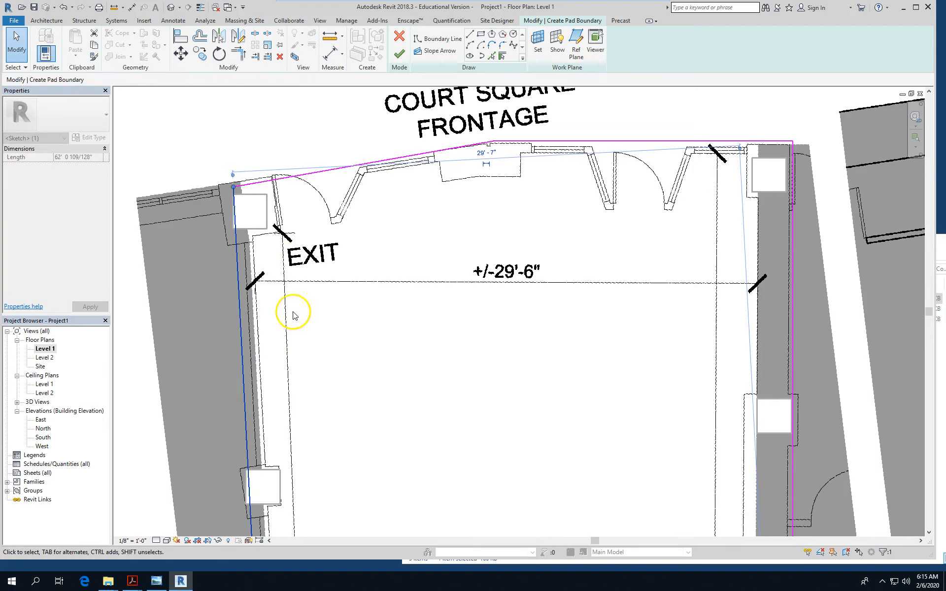
scroll(197, 220, "down", 3)
scroll(202, 223, "down", 1)
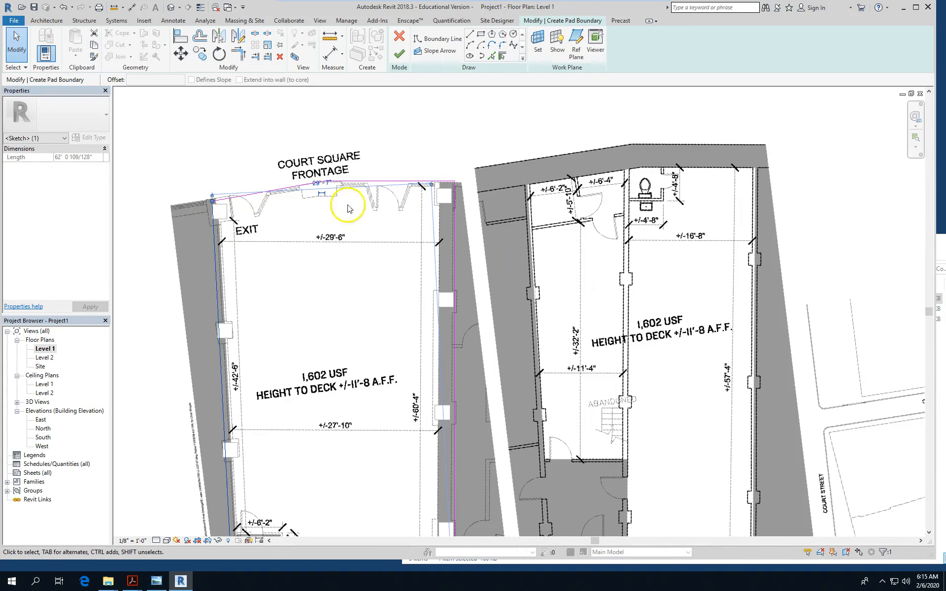
Select all five pad boundary lines to check the closed loop around the lower level, and finish the building pad sketch
scroll(425, 183, "down", 1)
scroll(557, 257, "down", 2)
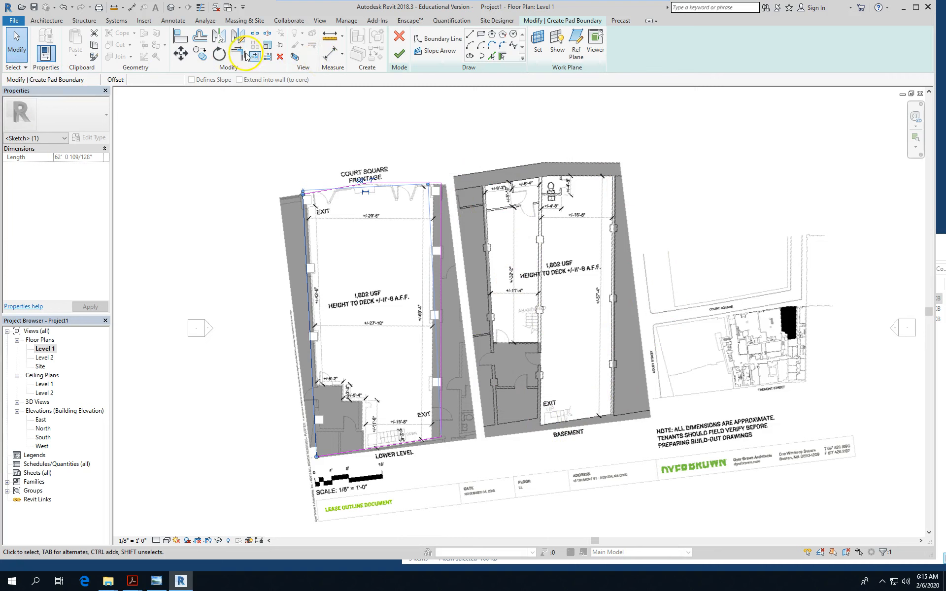
mouse_move(233, 122)
left_mouse_down()
mouse_move(447, 348)
mouse_move(523, 490)
mouse_move(517, 516)
left_mouse_up()
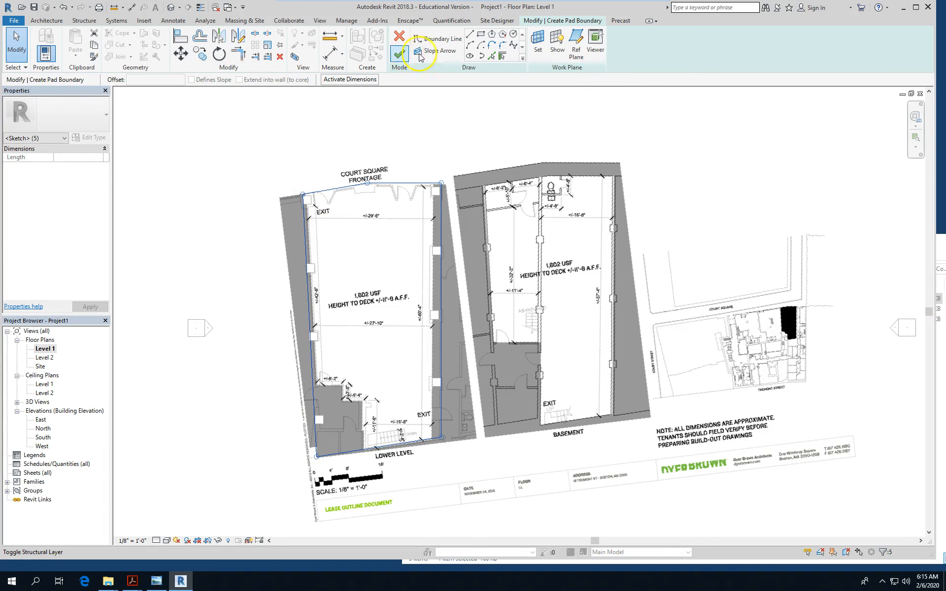
left_click(401, 54)
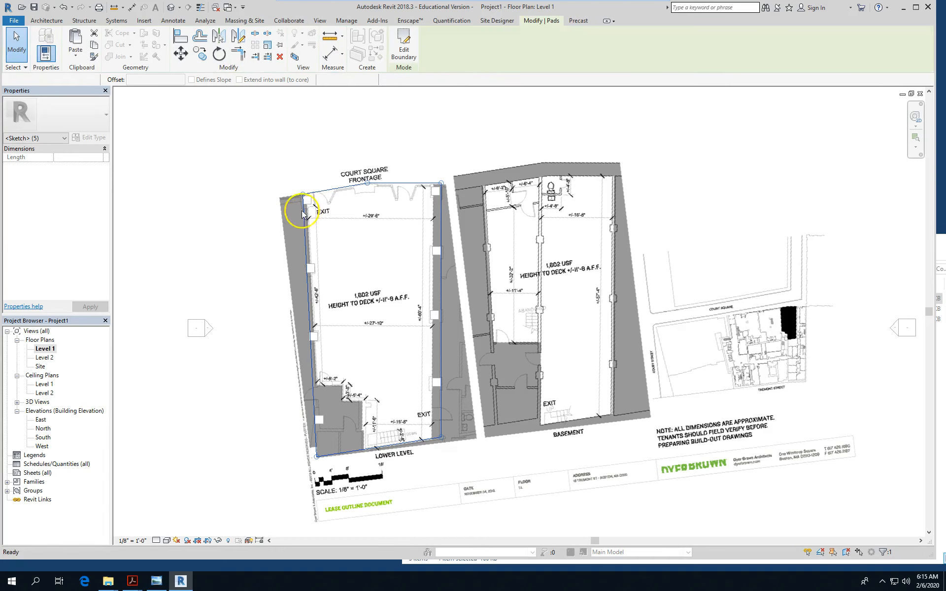
scroll(369, 294, "down", 2)
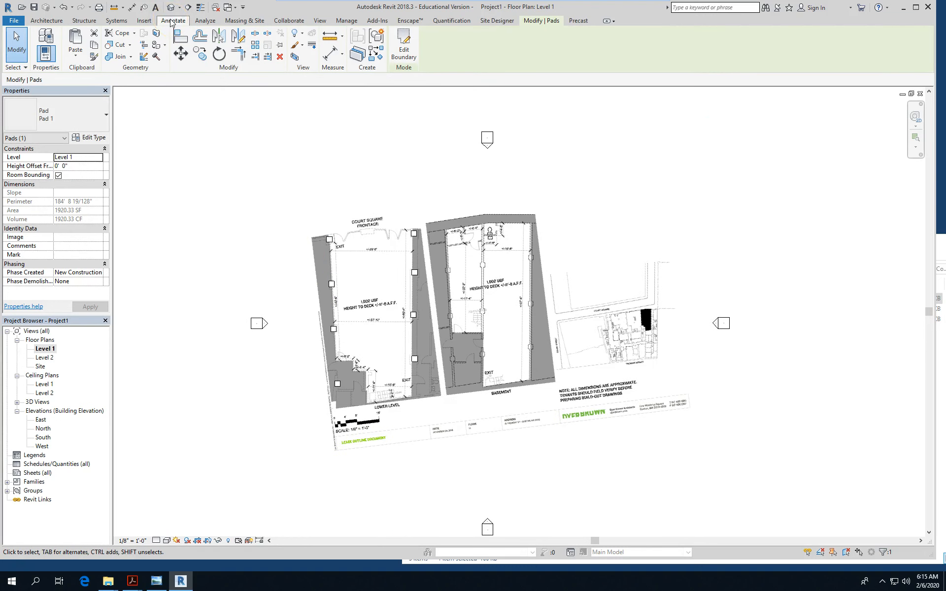
Examine the lower level and basement plans, comparing their height-to-deck notes, stairs and column layout
scroll(480, 301, "up", 2)
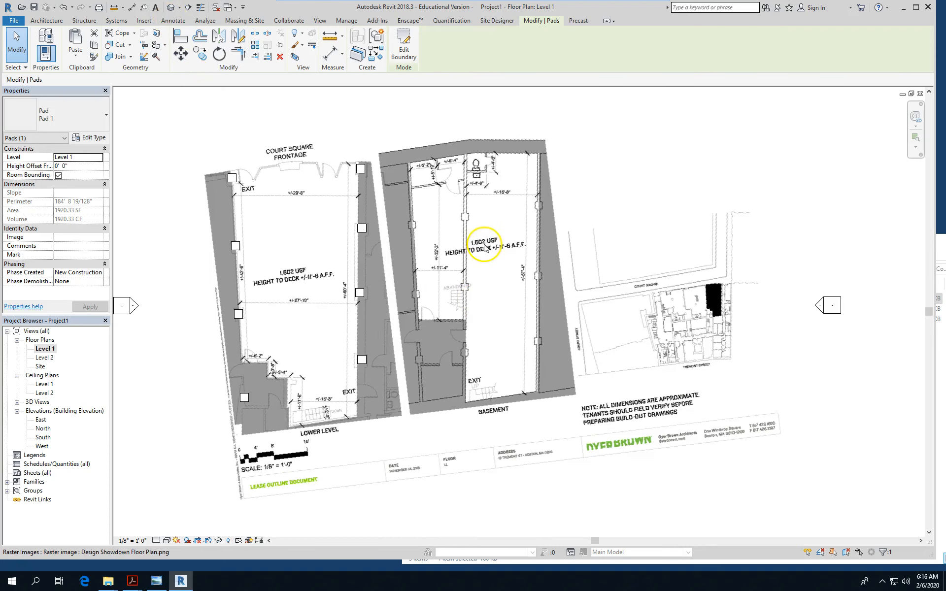
scroll(295, 274, "up", 3)
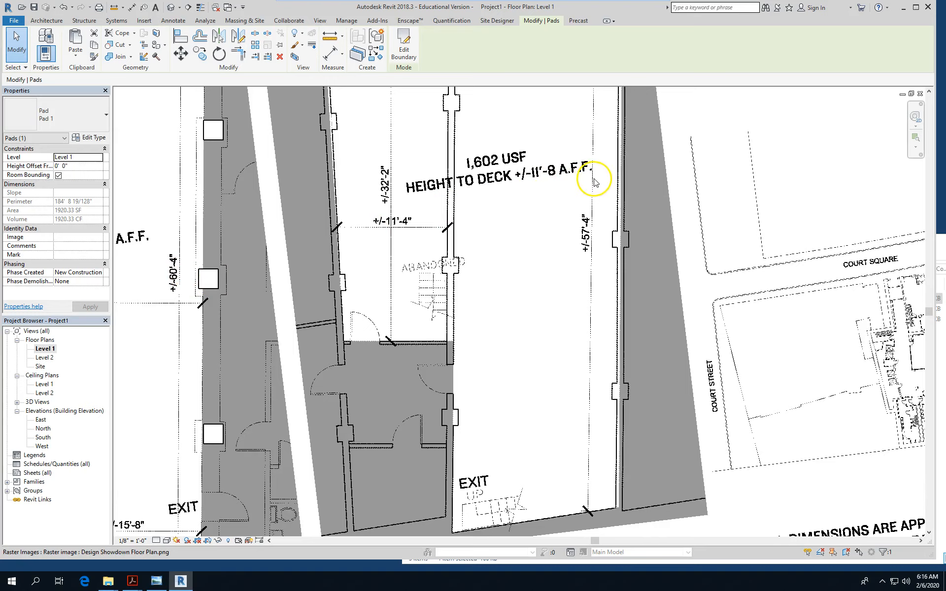
scroll(588, 177, "down", 1)
scroll(433, 185, "down", 2)
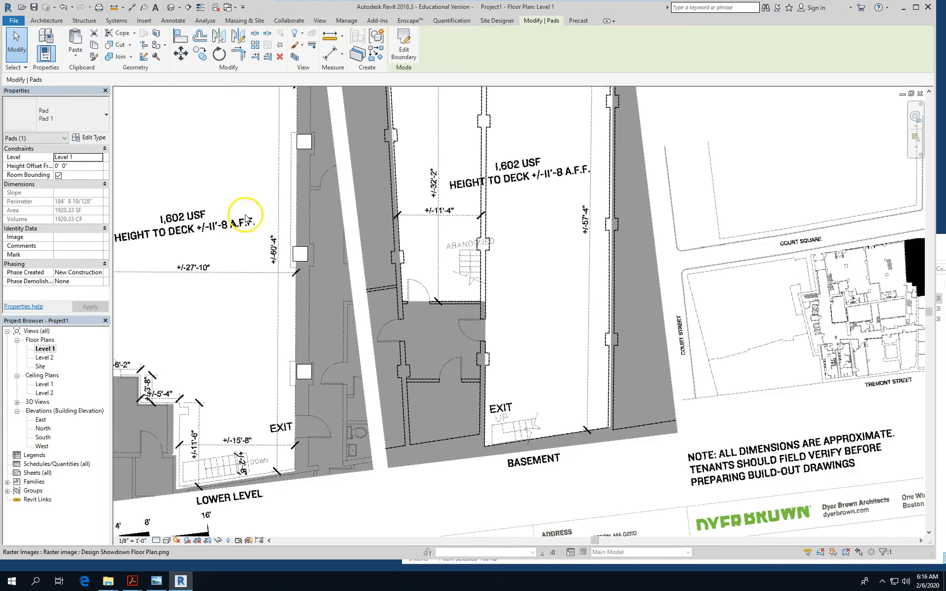
scroll(245, 217, "down", 1)
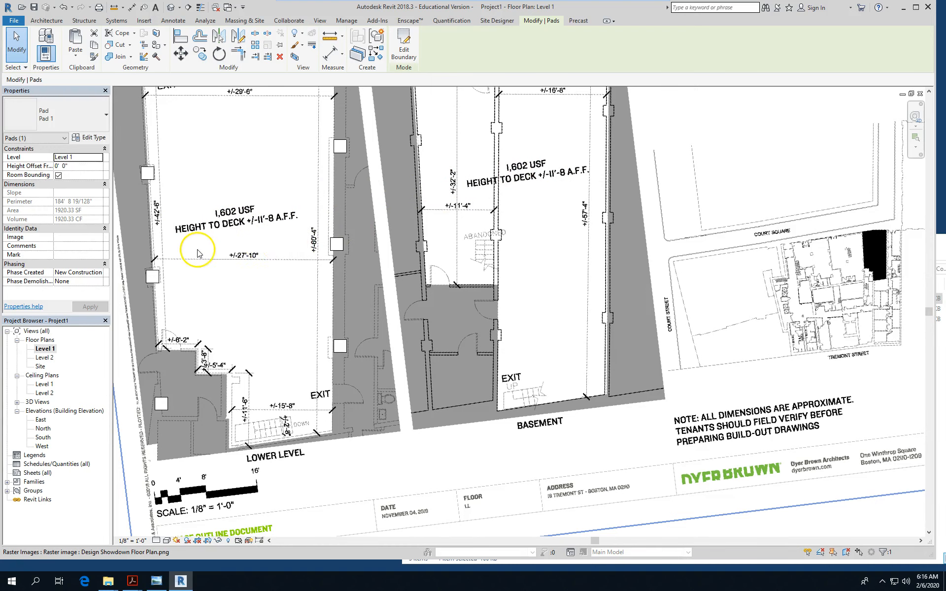
scroll(197, 251, "up", 1)
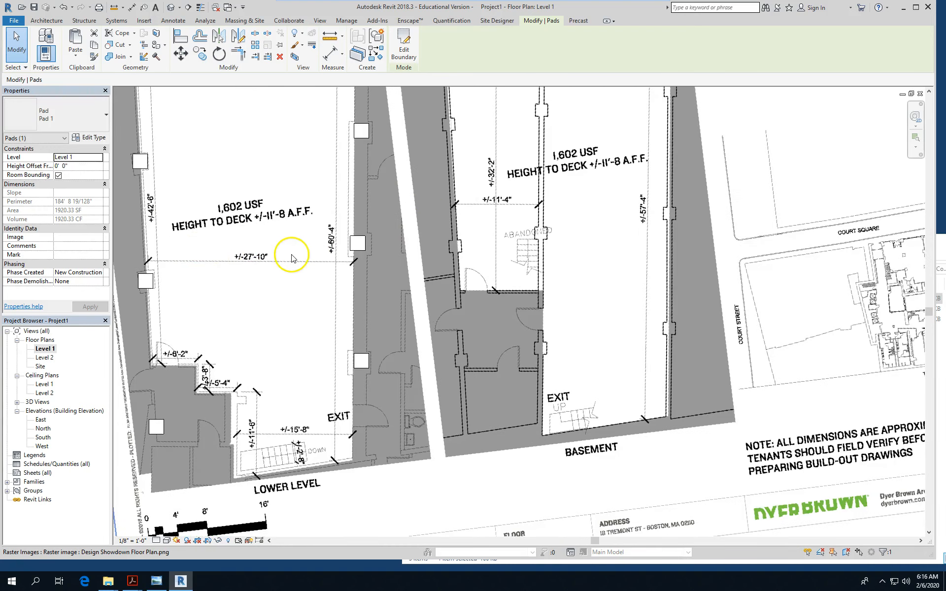
scroll(292, 255, "down", 1)
scroll(292, 258, "down", 1)
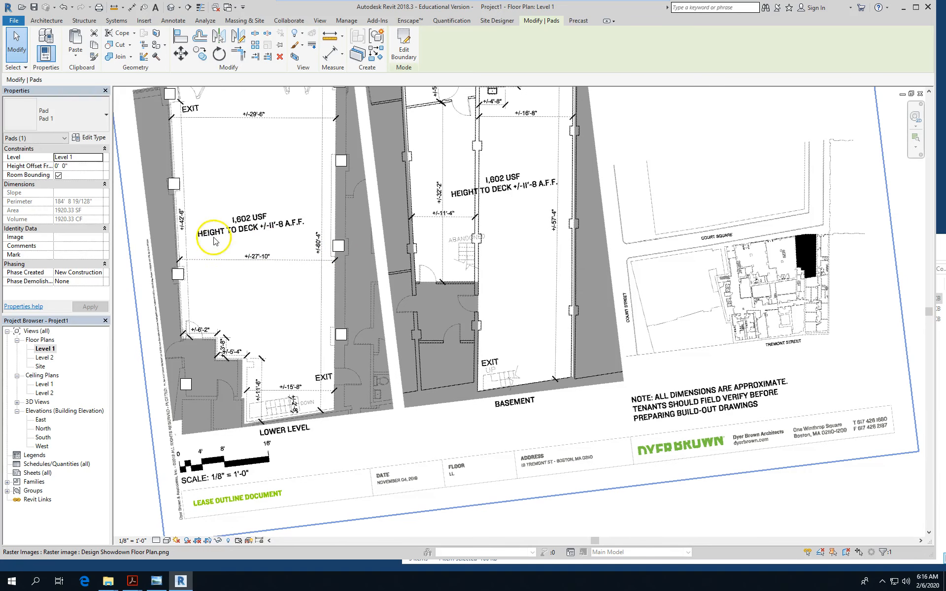
scroll(217, 246, "up", 1)
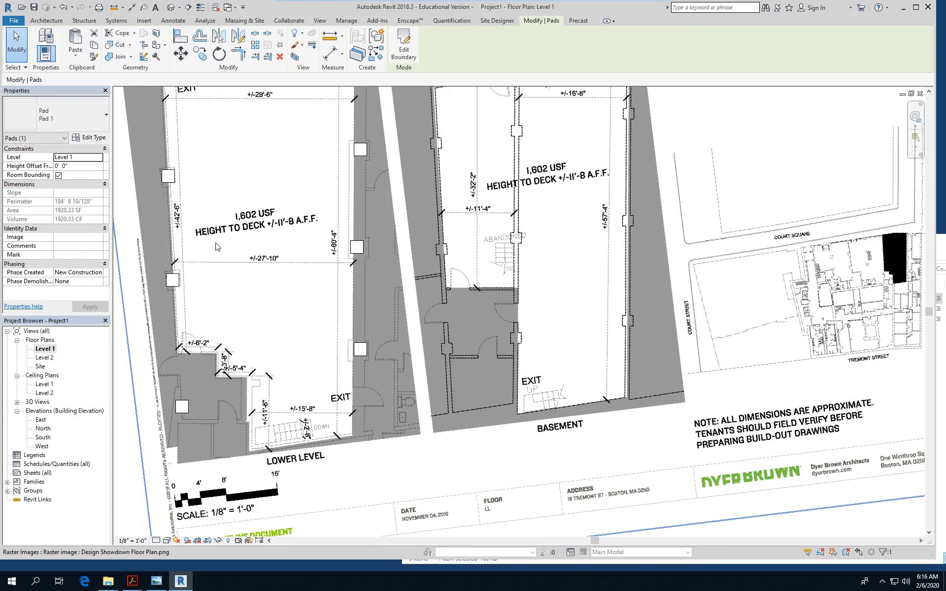
scroll(274, 179, "up", 1)
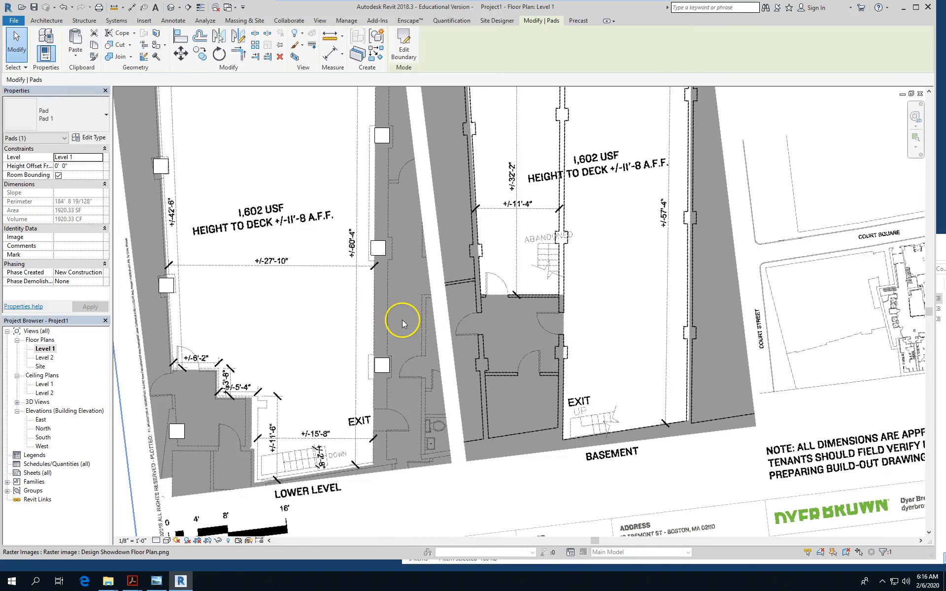
scroll(401, 321, "down", 1)
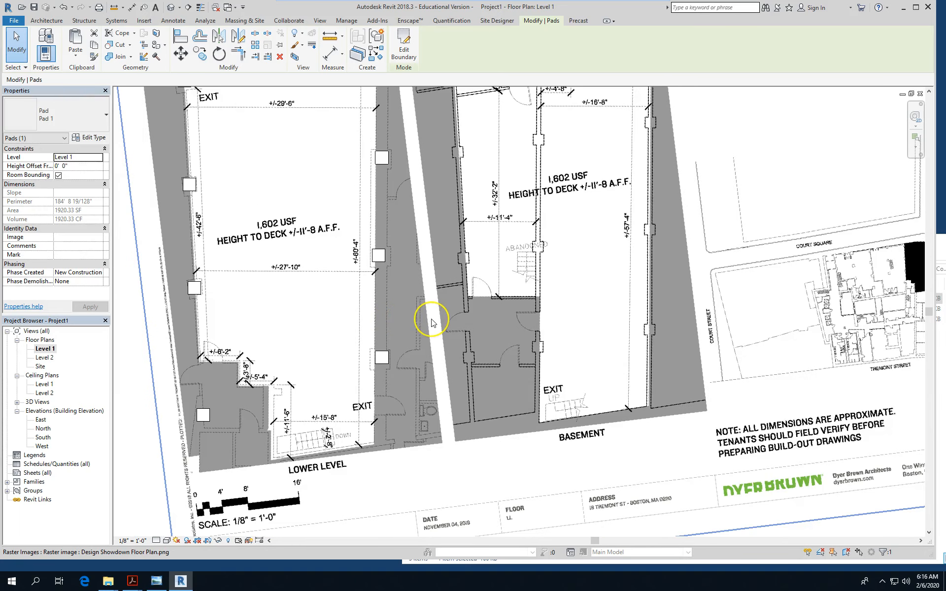
left_click(450, 325)
scroll(452, 315, "down", 1)
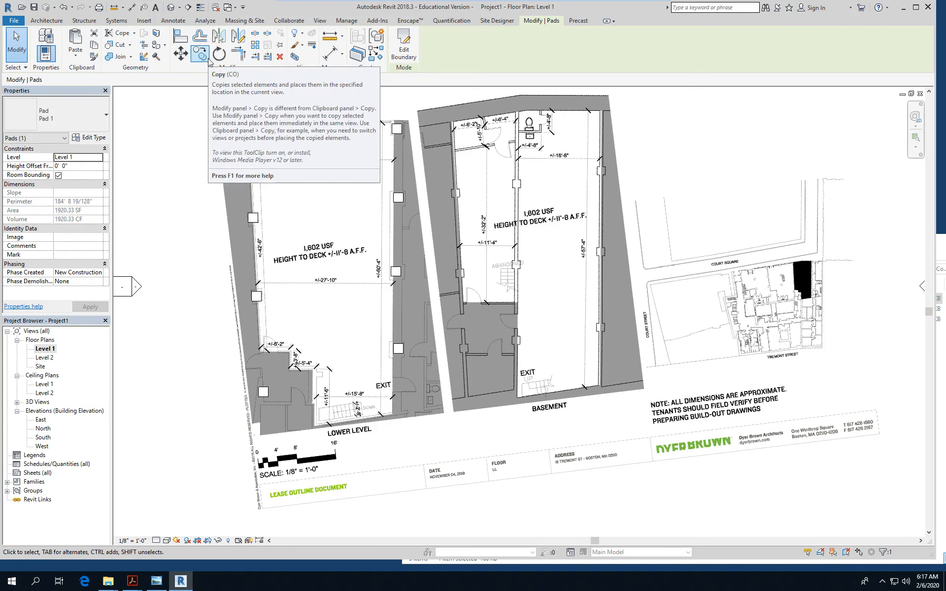
Create a horizontal building section cutting across the lower level, basement and key plan in the Level 1 floor plan
left_click(318, 23)
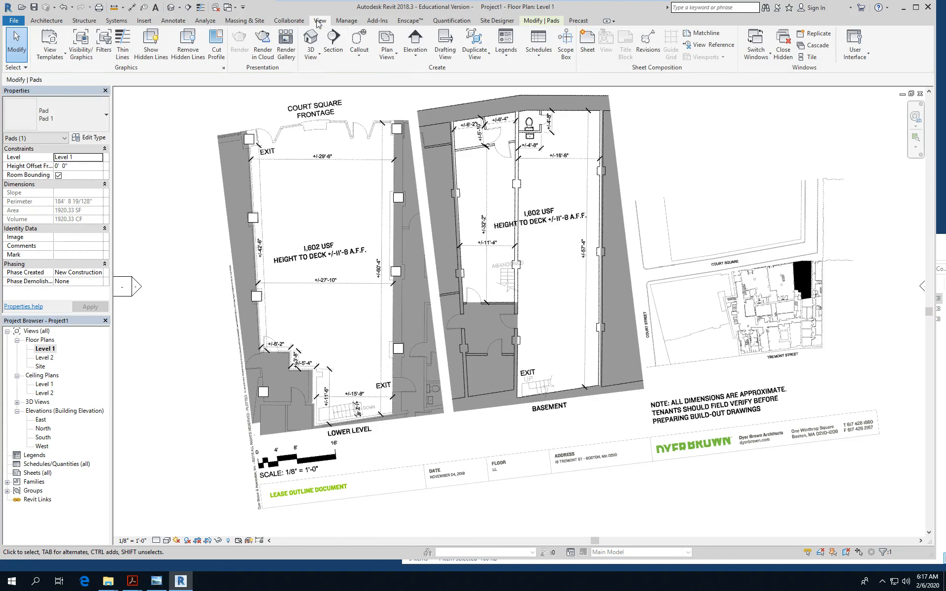
left_click(339, 65)
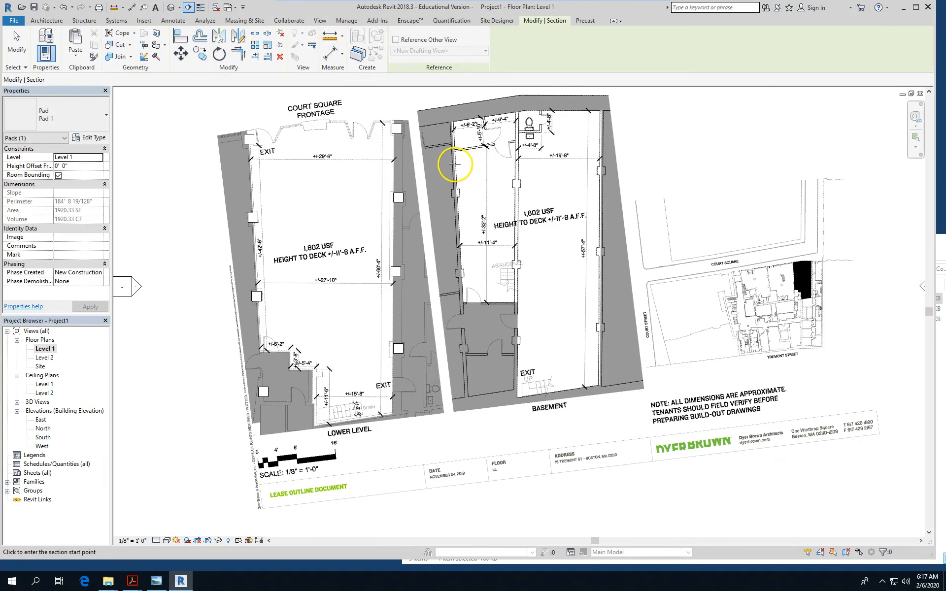
scroll(443, 182, "down", 1)
scroll(444, 182, "down", 2)
left_click(220, 185)
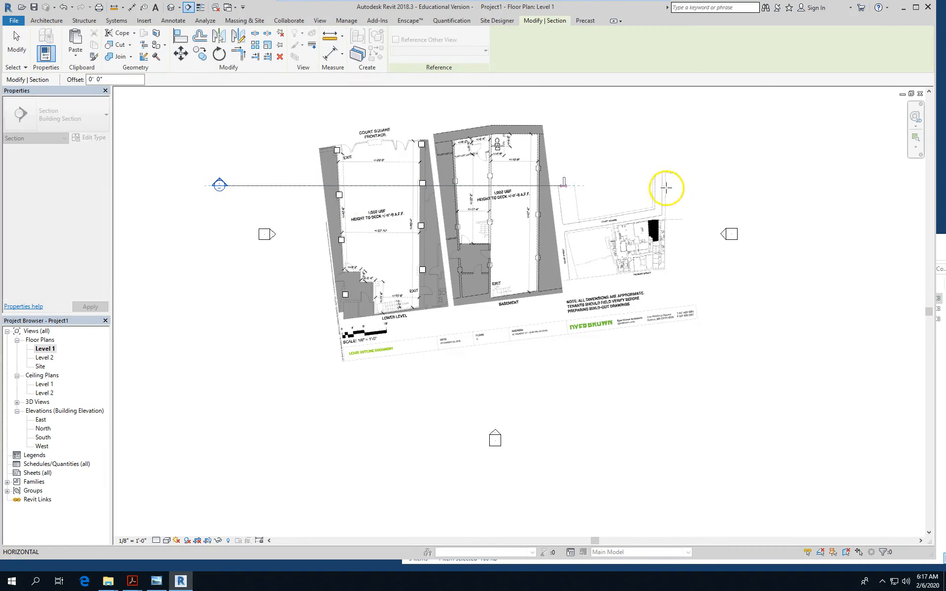
left_click(710, 186)
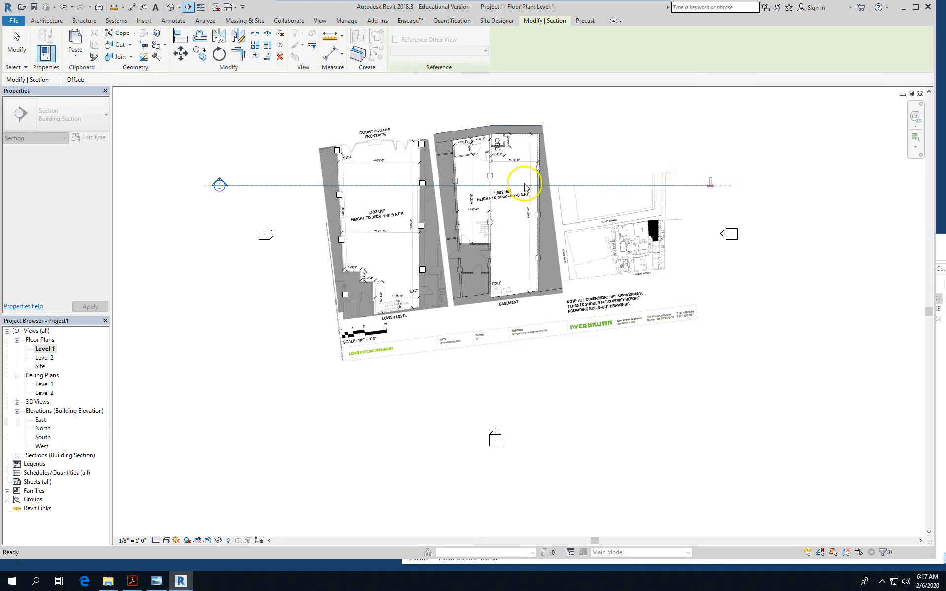
key("Escape")
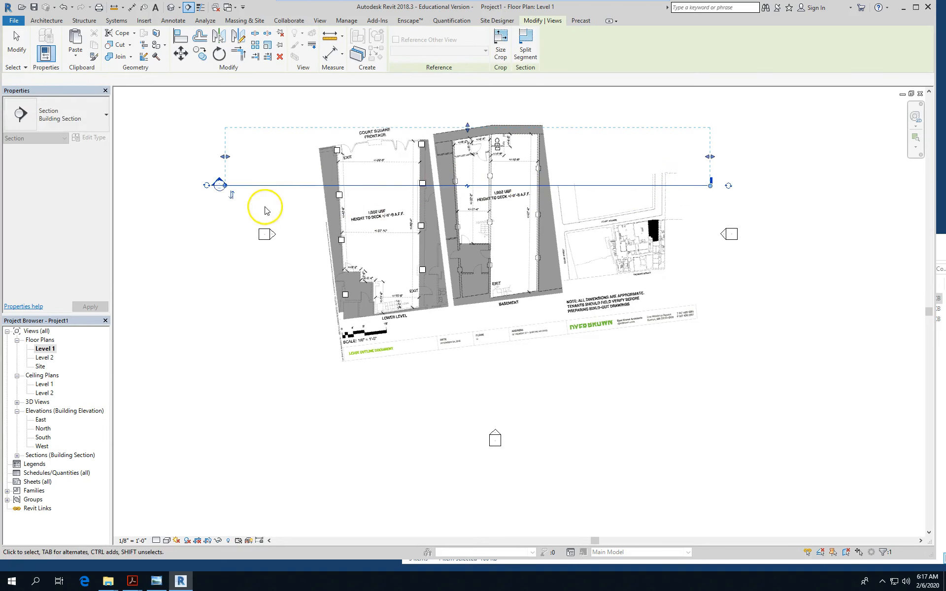
Flip the section to look toward the stair side and extend its view depth past the bottom of the floor plan image
left_click(230, 196)
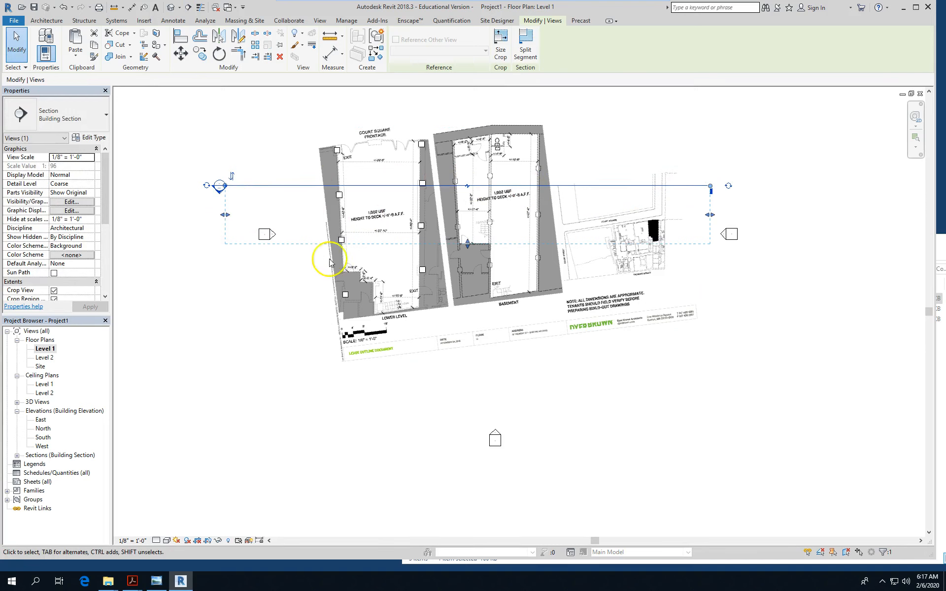
left_click_drag(469, 247, 471, 393)
scroll(347, 254, "up", 2)
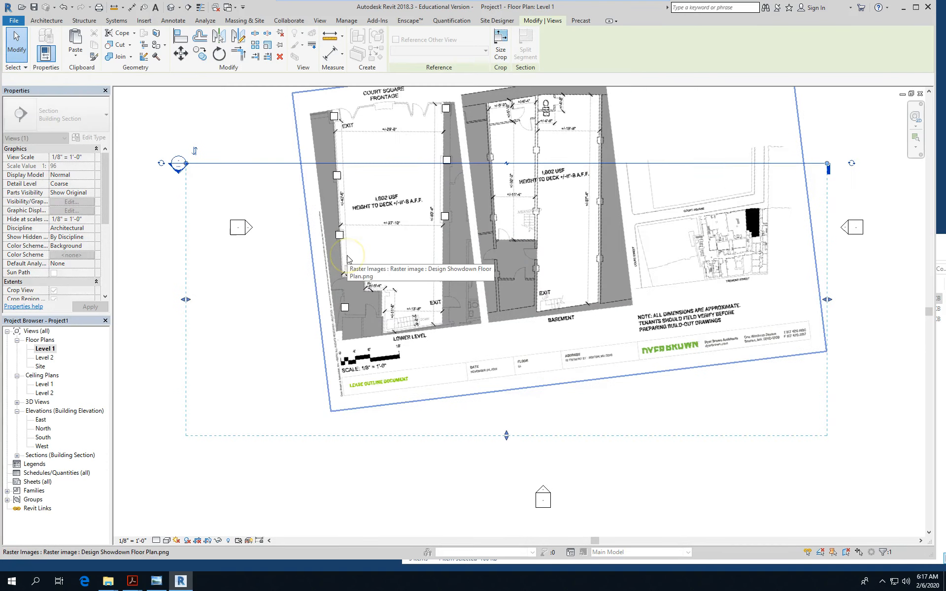
scroll(441, 236, "down", 2)
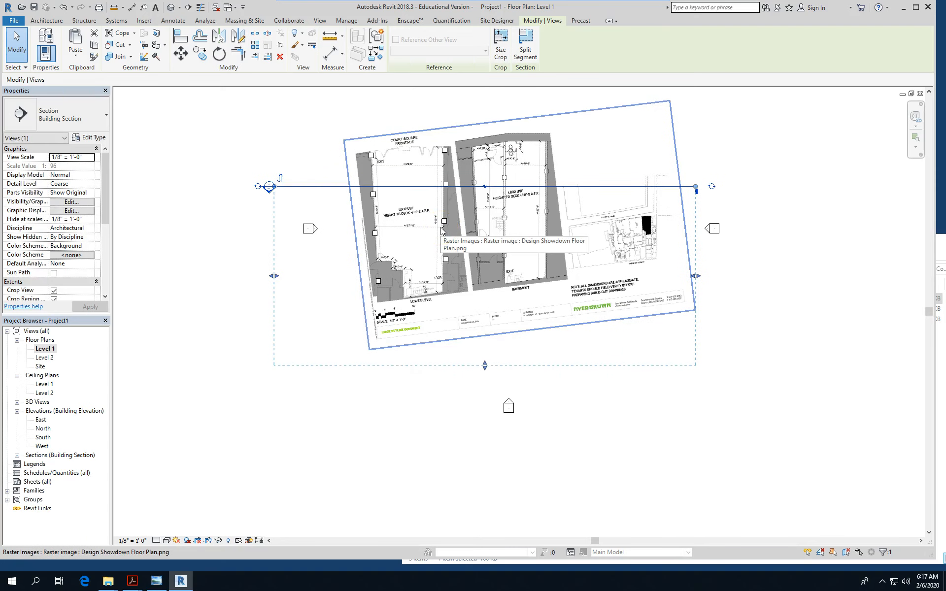
Open the new section's view and expand its crop region upward beyond Level 2 and downward well below the ground fill
right_click(331, 189)
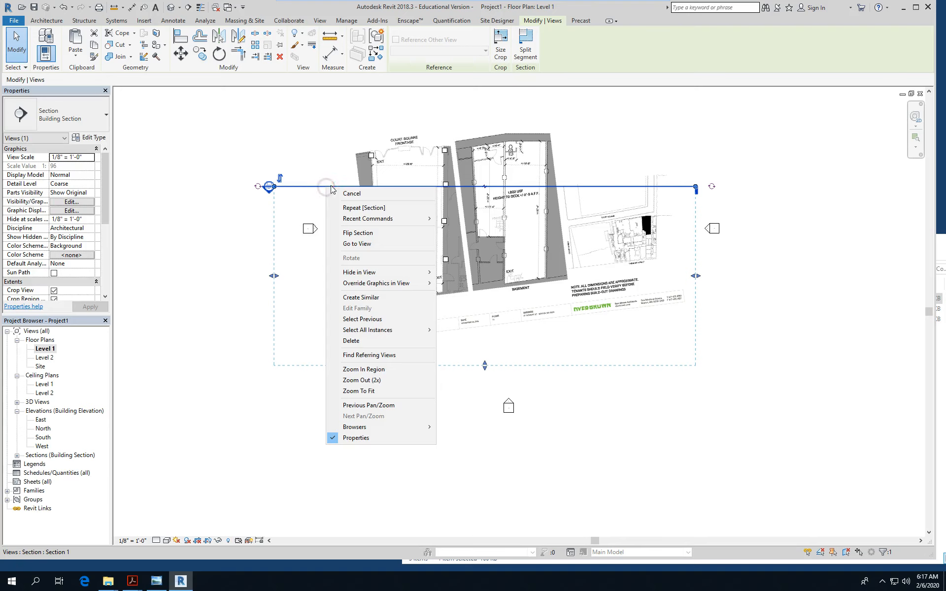
left_click(374, 245)
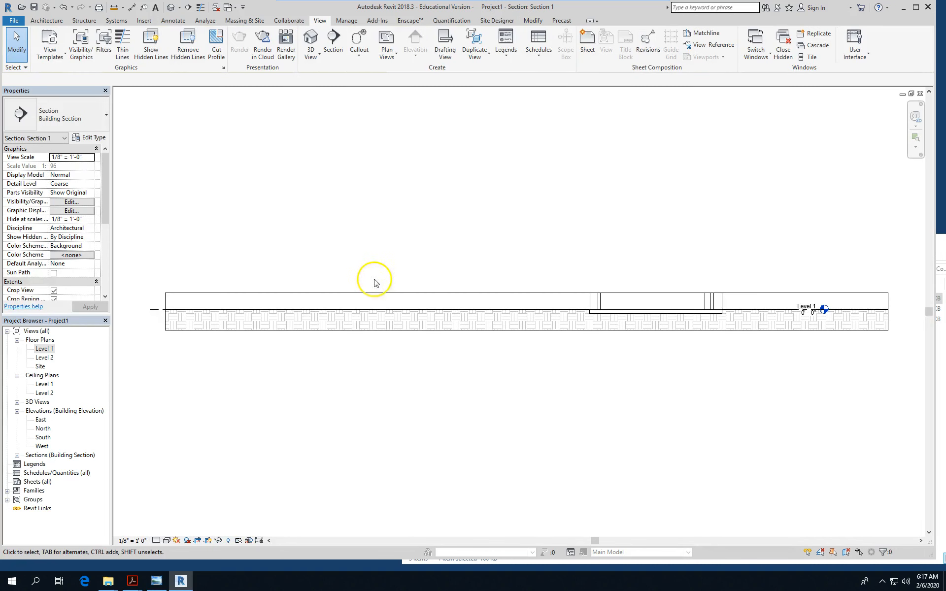
scroll(373, 316, "down", 3)
scroll(443, 311, "up", 2)
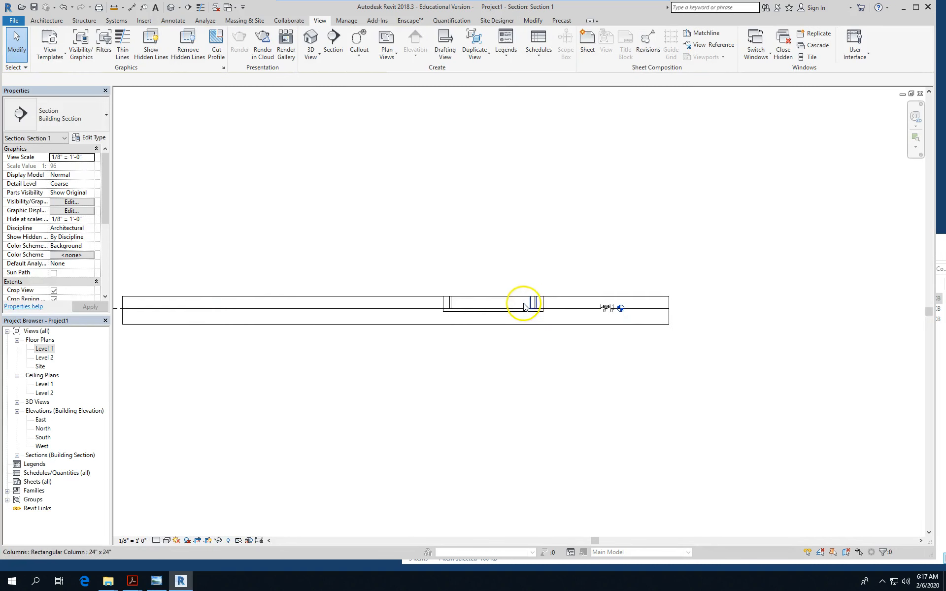
left_click(468, 298)
left_click_drag(395, 297, 396, 205)
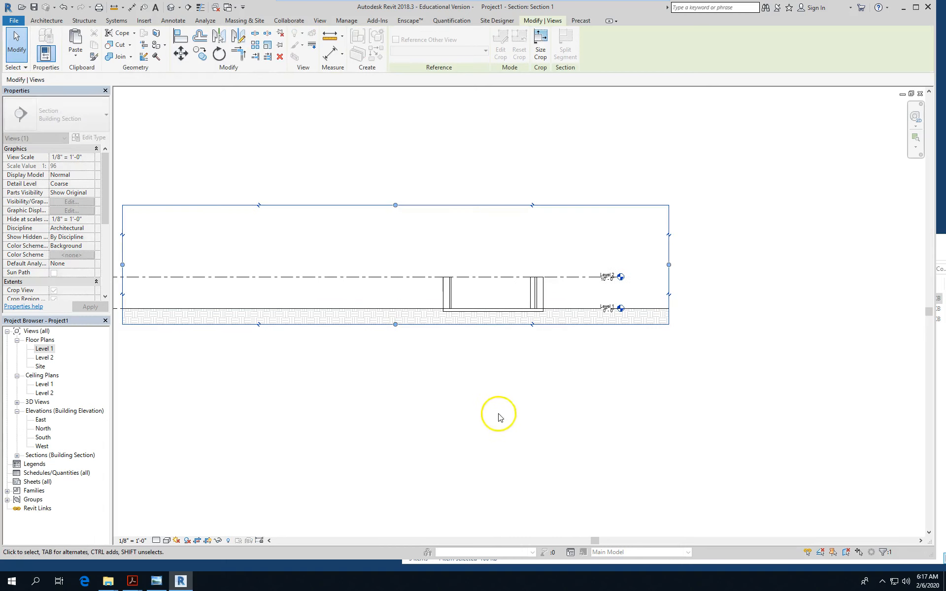
left_click_drag(396, 324, 408, 447)
scroll(492, 318, "up", 4)
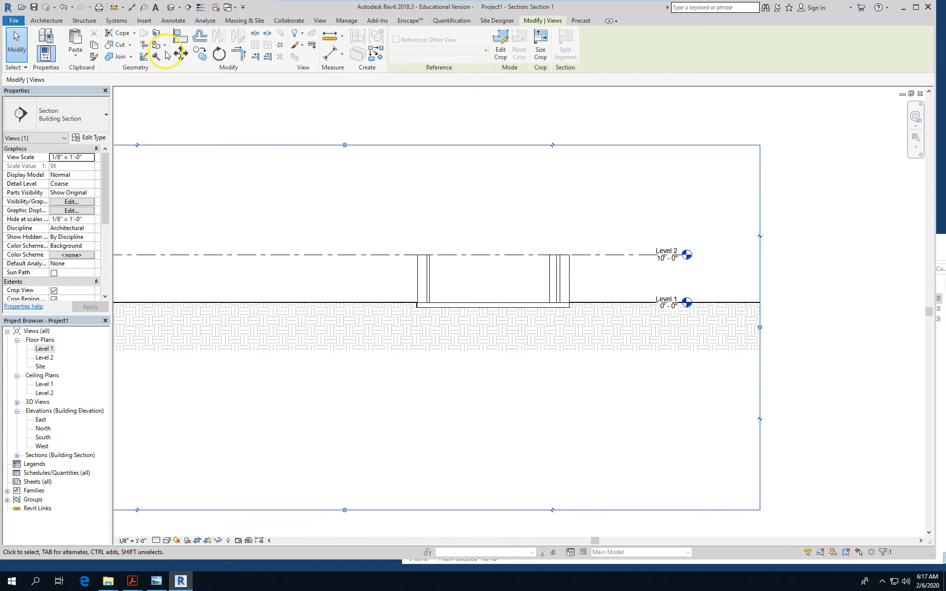
Create a new level below the ground fill, 19' 0" under Level 1, with its head aligned to the existing level heads
left_click(656, 259)
right_click(655, 259)
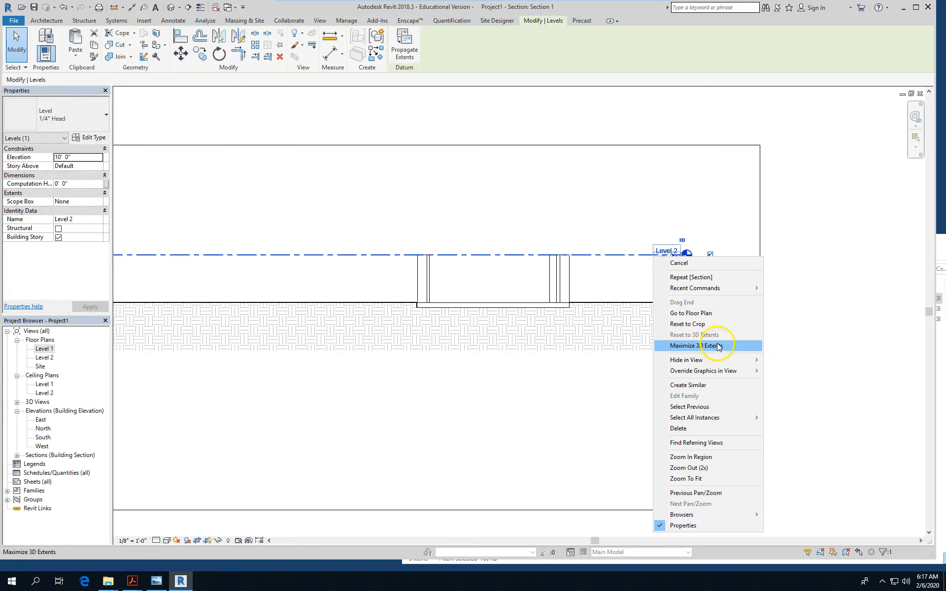
left_click(702, 384)
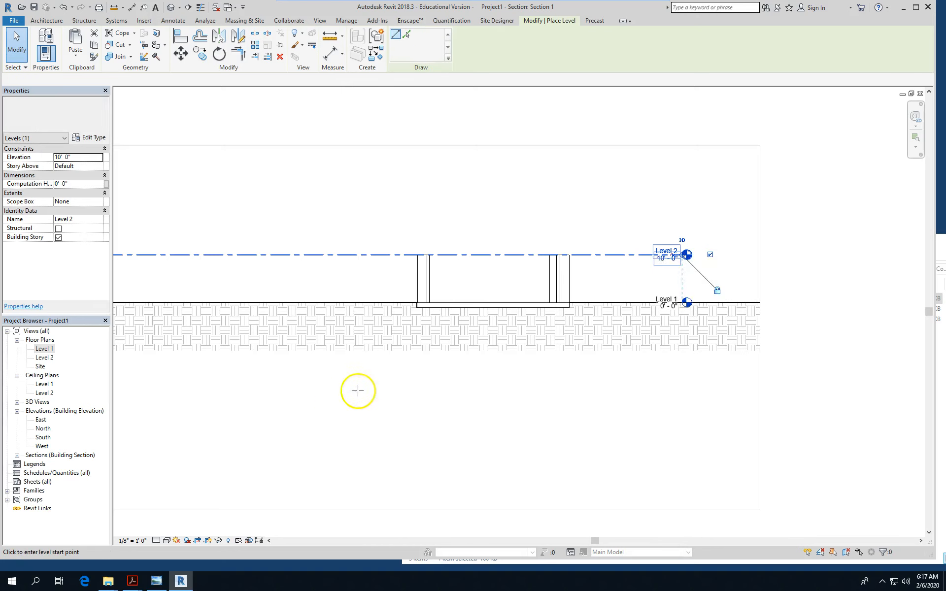
left_click(323, 395)
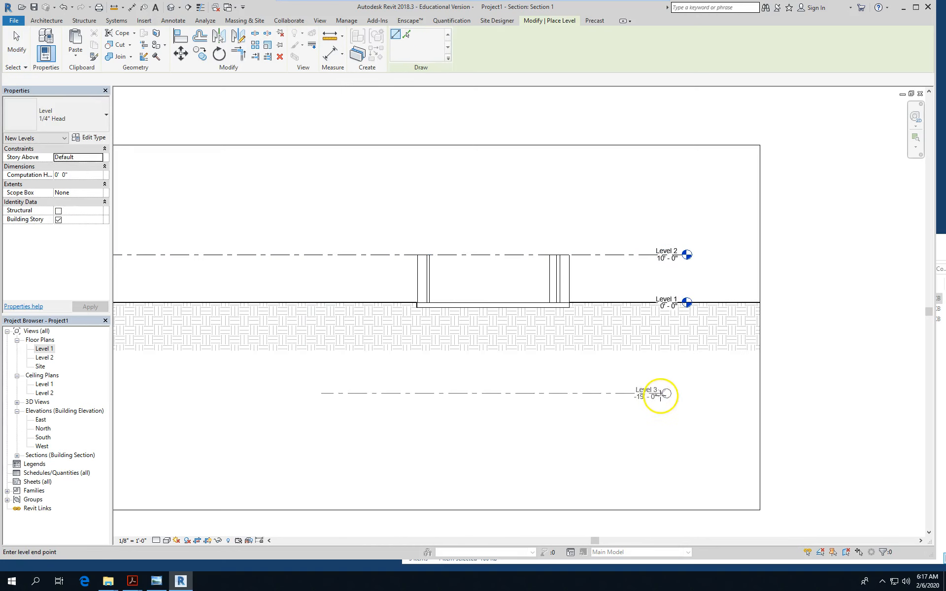
left_click(683, 393)
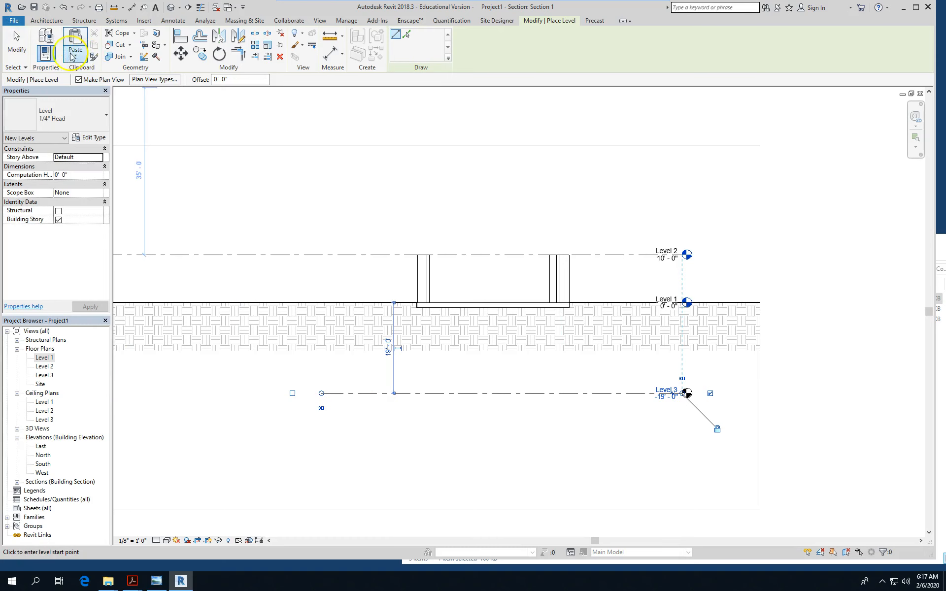
left_click(17, 42)
Rename the new lowest level as Level 0
scroll(889, 467, "up", 2)
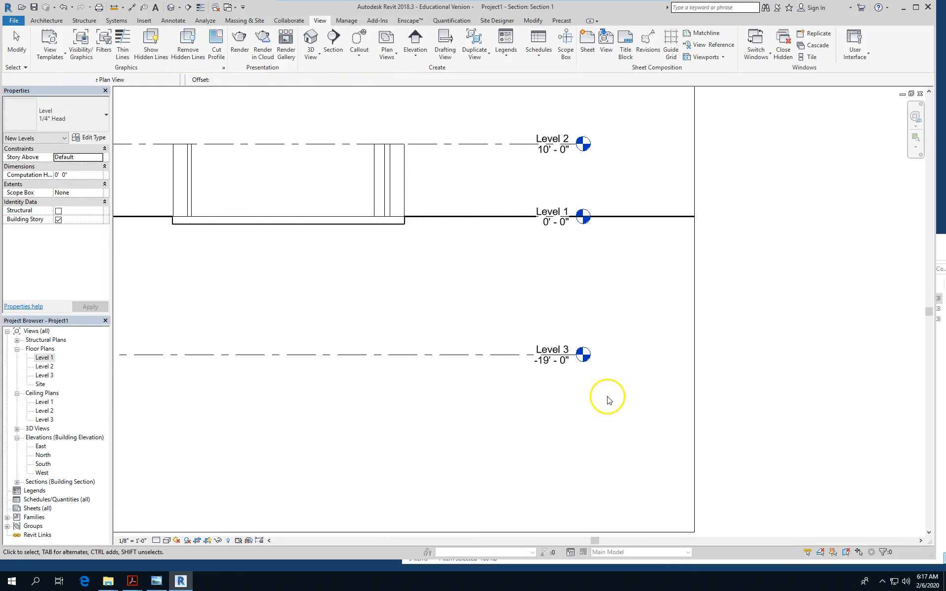
scroll(560, 366, "up", 2)
left_click(559, 350)
left_click(560, 349)
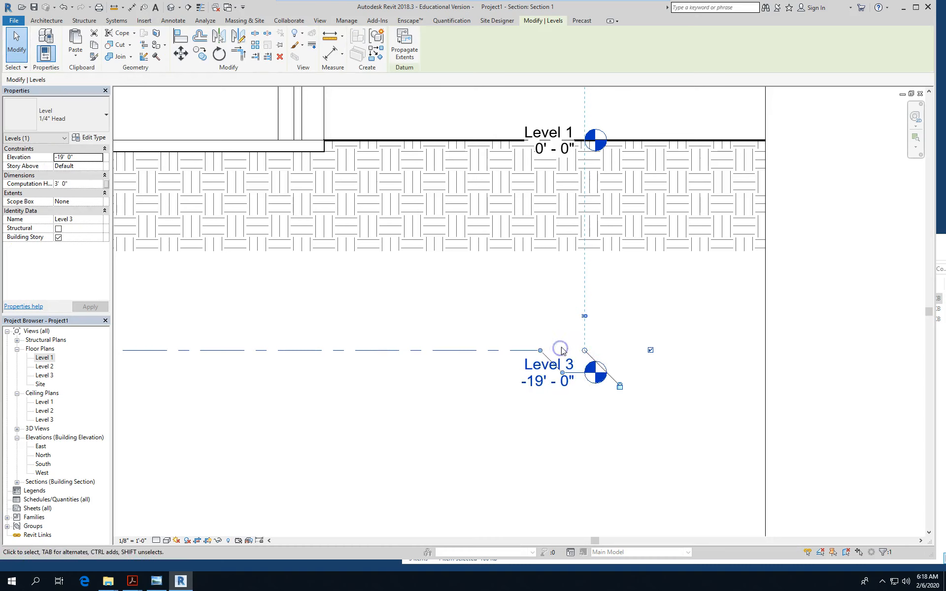
left_click(569, 361)
left_click(559, 365)
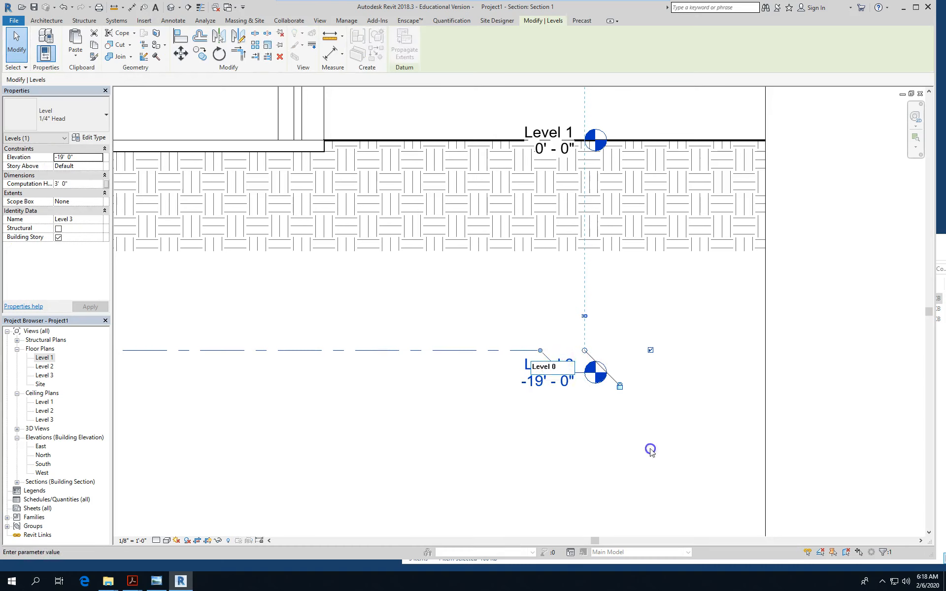
key("Return")
left_click(495, 295)
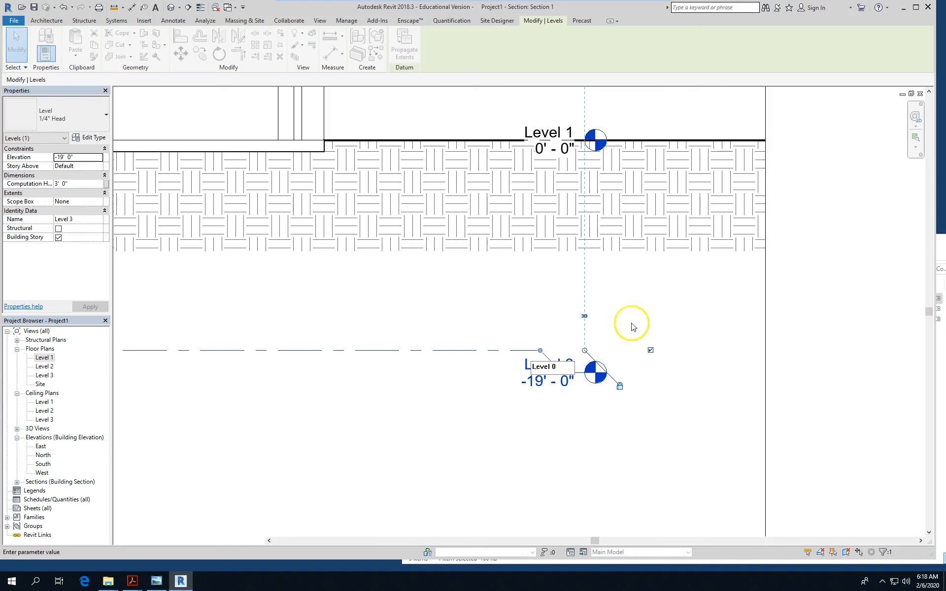
Set the elevation of Level 0 to -11' 8"
scroll(651, 374, "down", 2)
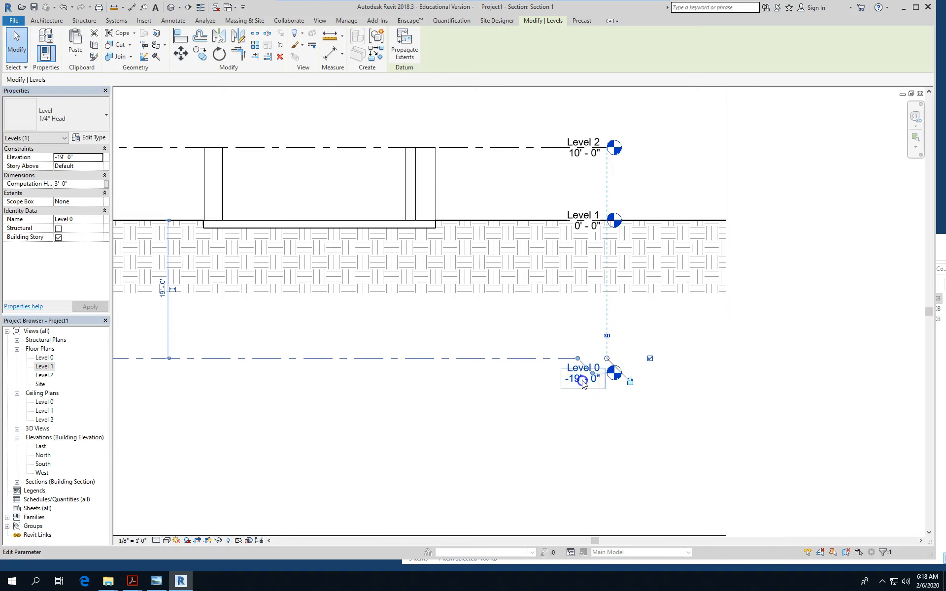
left_click(581, 381)
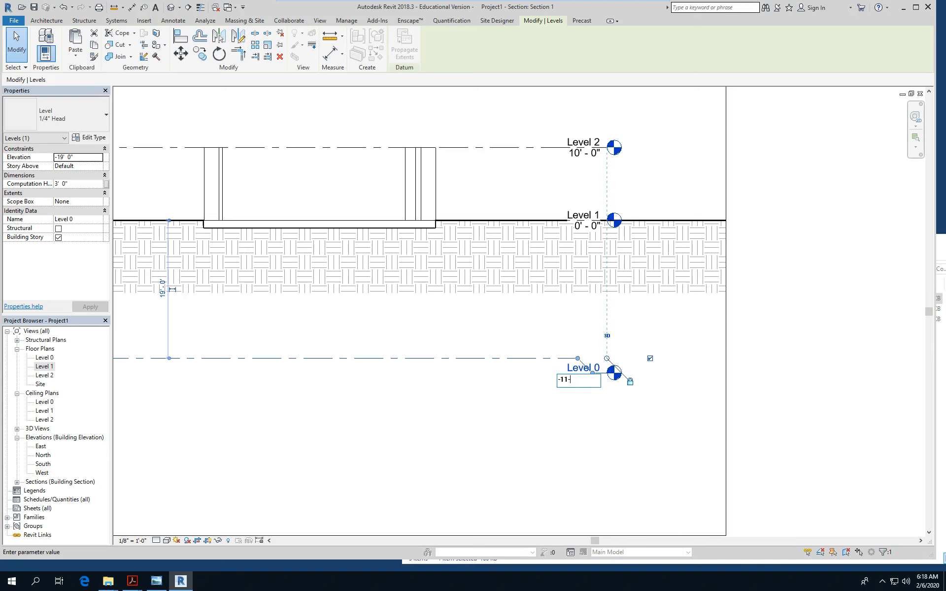
type("-11-8")
key("Return")
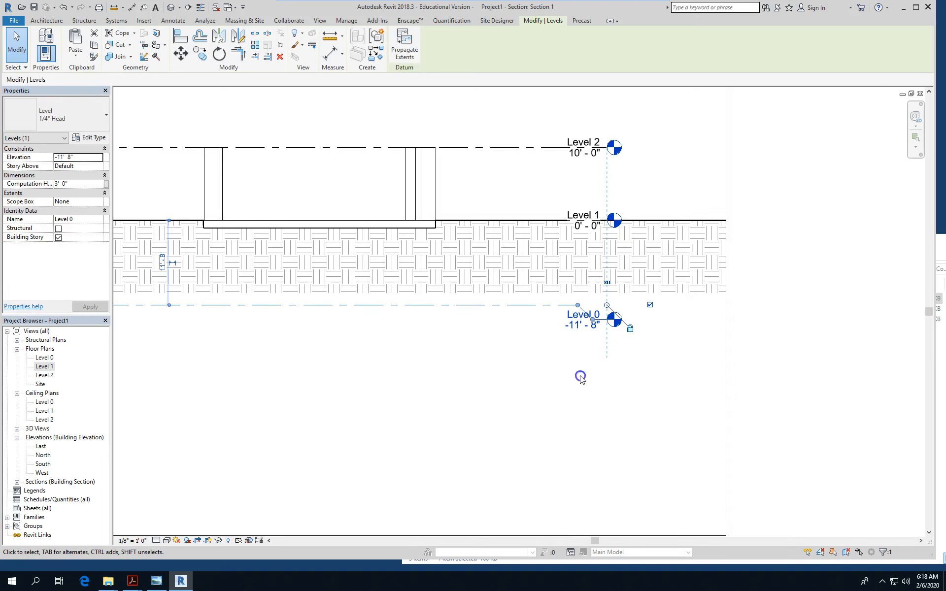
left_click(578, 370)
Set the elevation of Level 2 to 11' 8"
left_click(525, 148)
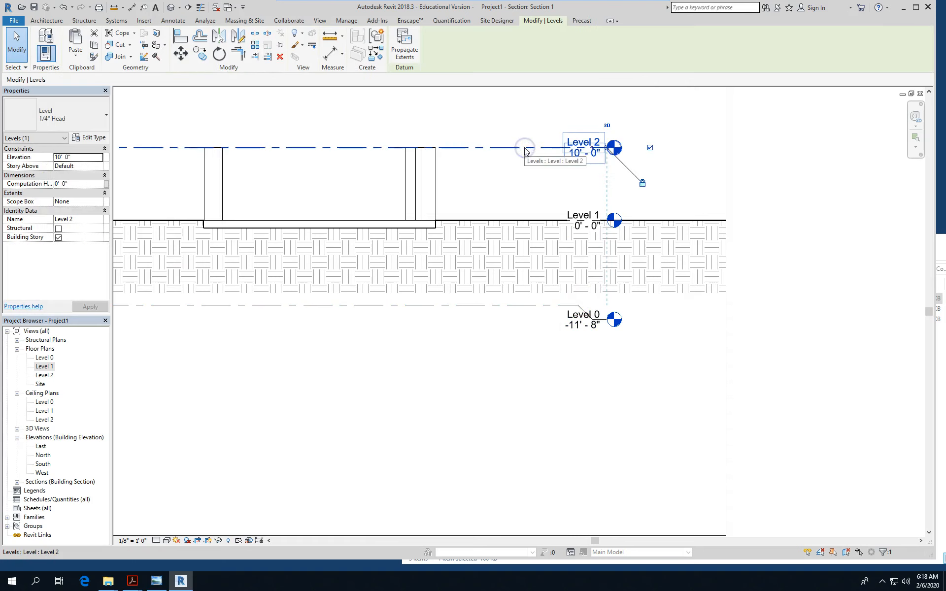
left_click(573, 154)
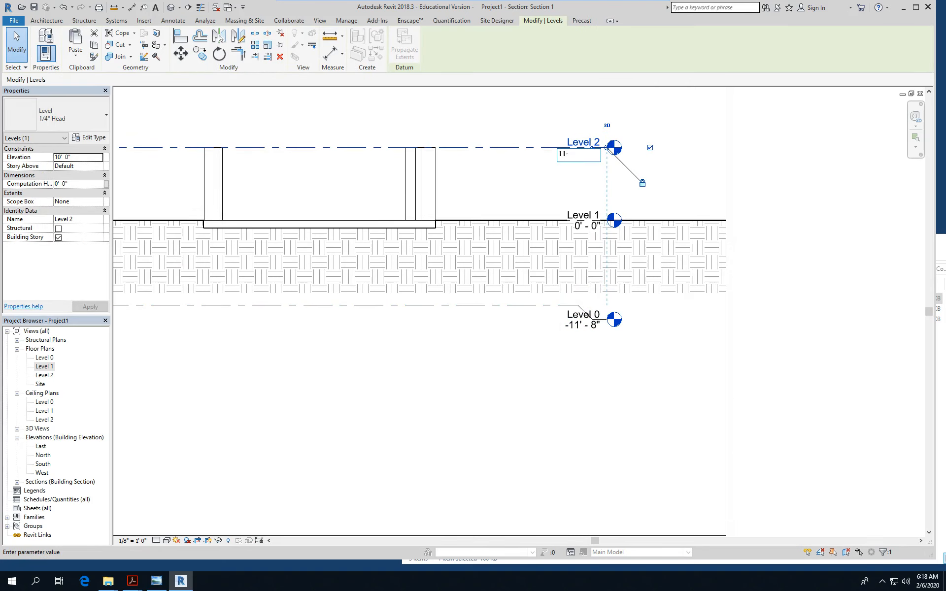
key("Return")
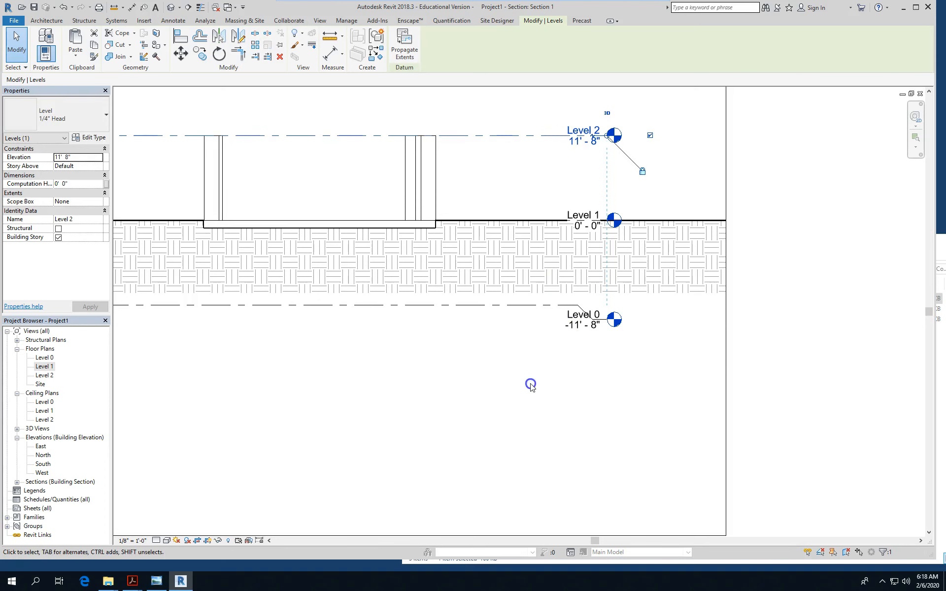
left_click(542, 375)
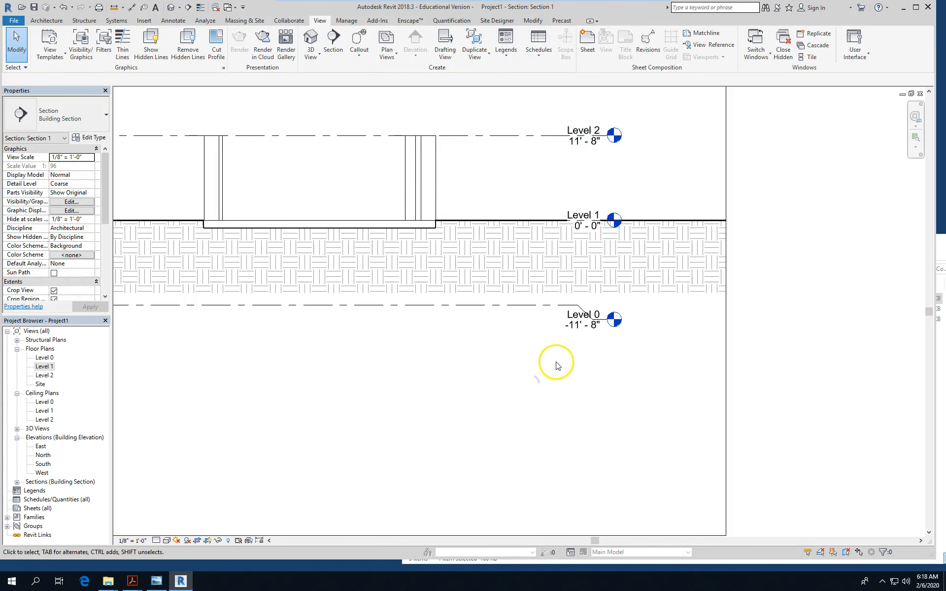
Reassign the building pad from Level 1 to Level 0 so that the excavation drops to the lower level
left_click(340, 226)
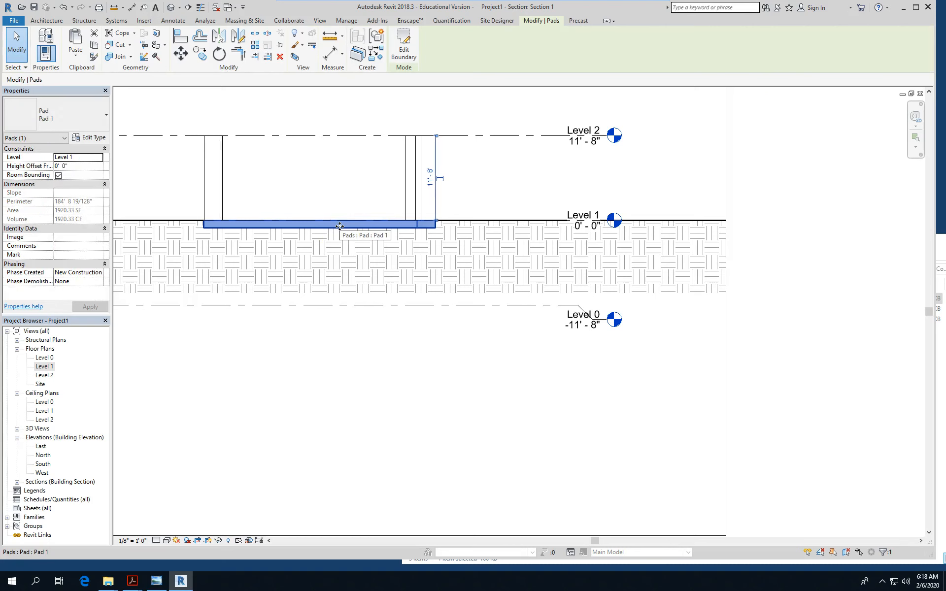
left_click(99, 158)
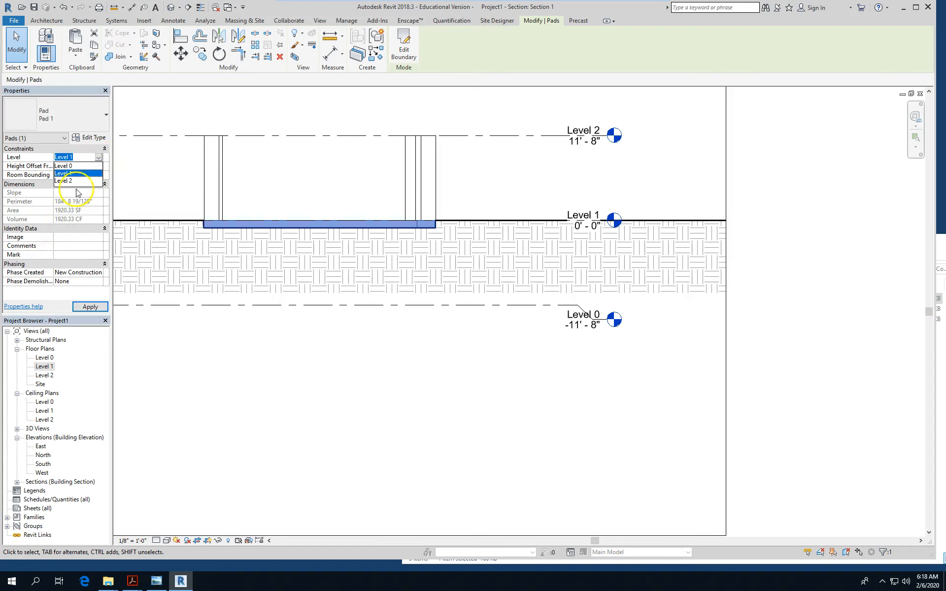
left_click(77, 167)
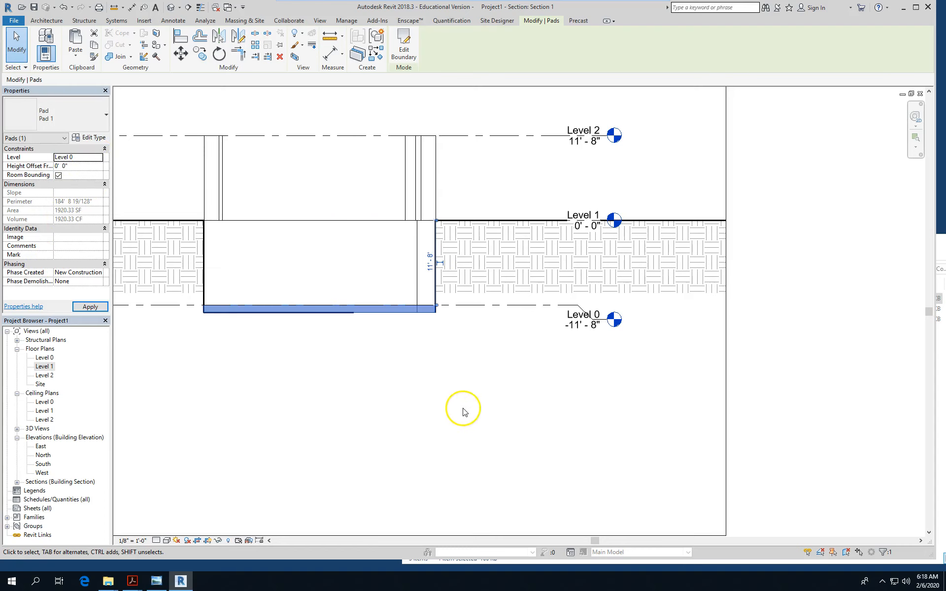
scroll(394, 371, "up", 1)
left_click(605, 384)
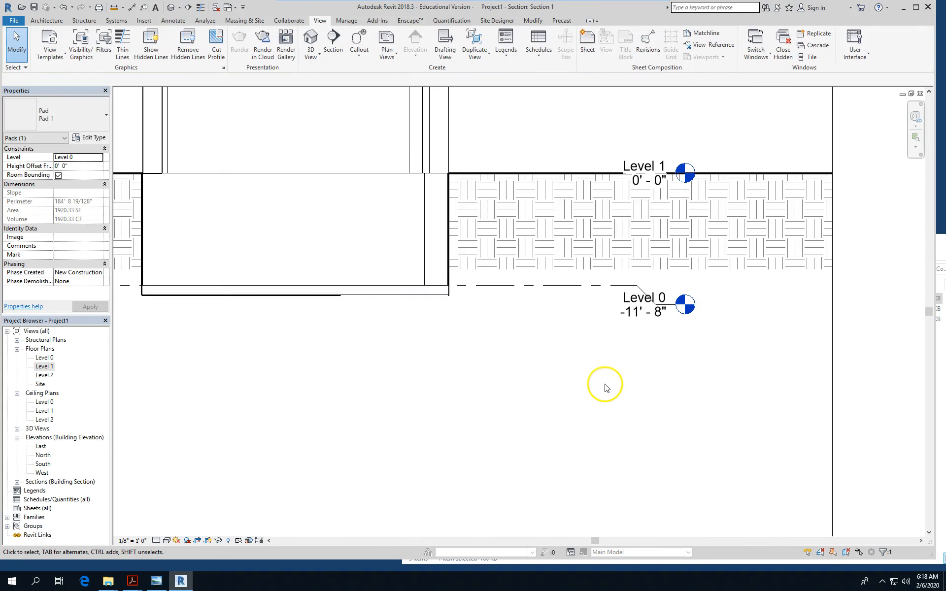
scroll(600, 390, "down", 3)
scroll(528, 379, "down", 1)
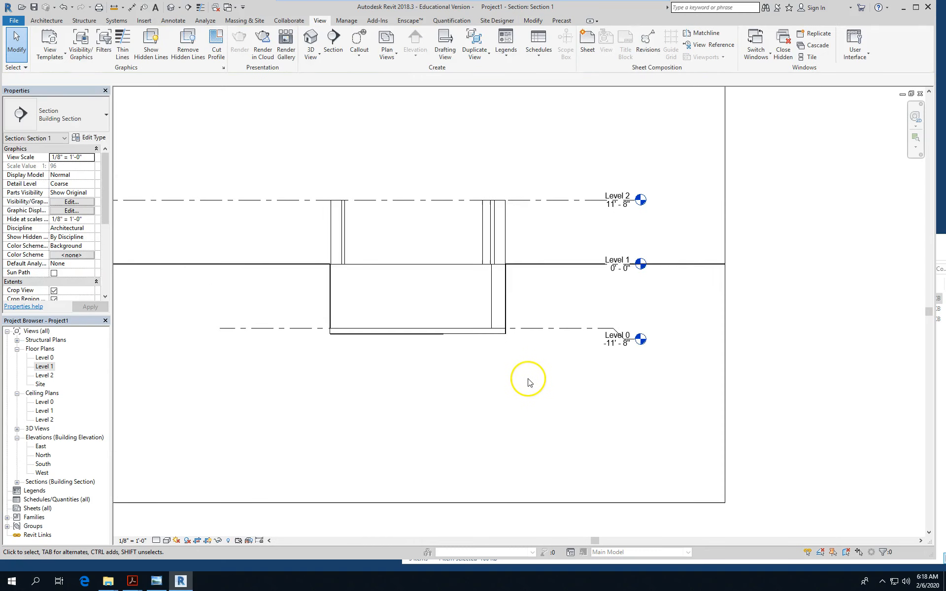
left_click(559, 201)
left_click(577, 232)
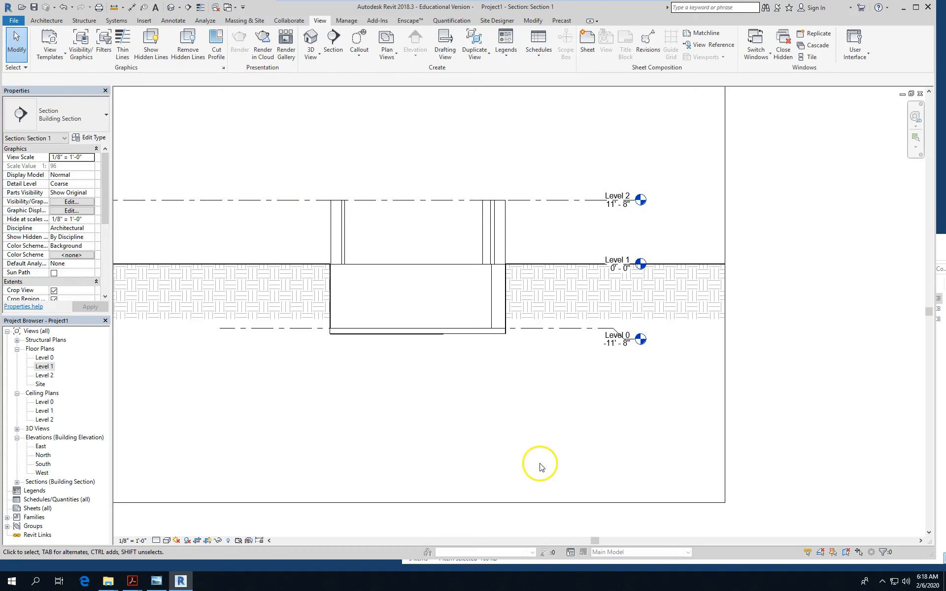
scroll(540, 461, "down", 1)
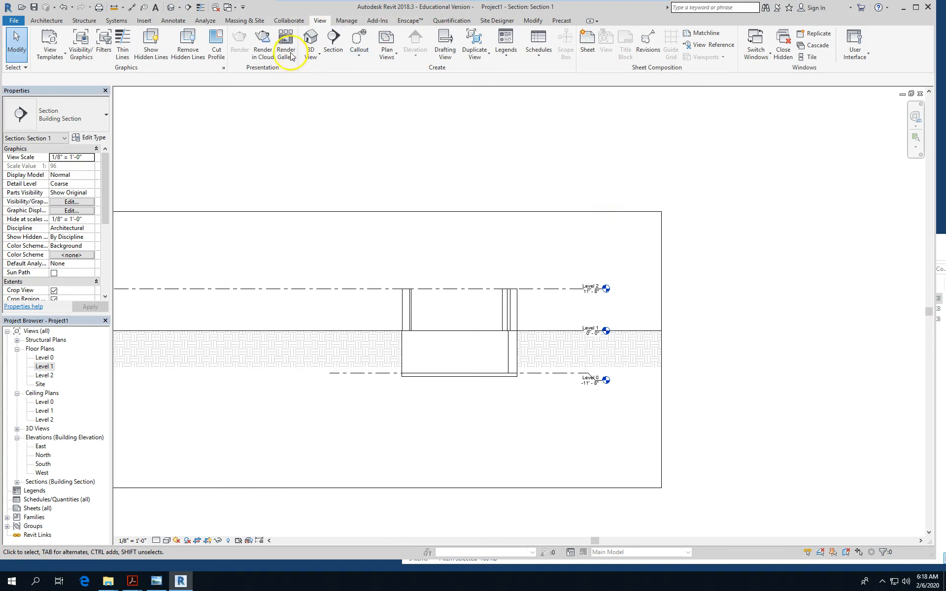
Try to copy all 24" x 24" rectangular columns in the entire project by pasting them aligned to Level 0
scroll(412, 380, "up", 3)
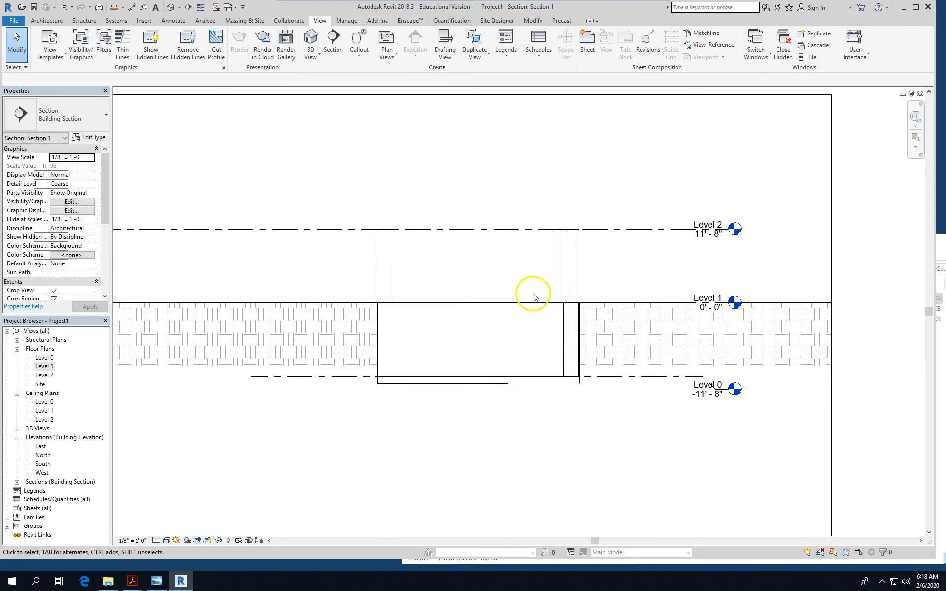
left_click(382, 268)
right_click(380, 262)
mouse_move(463, 311)
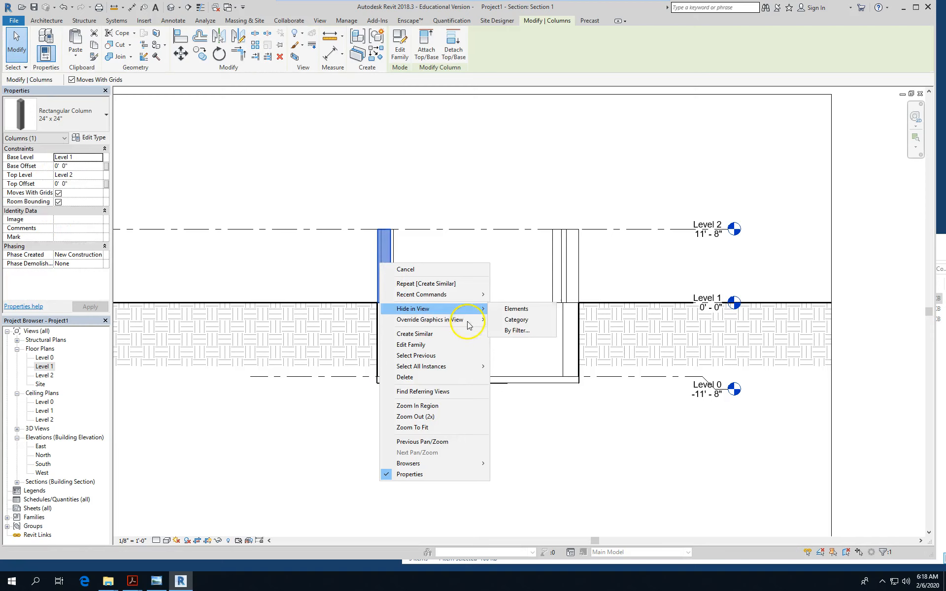
mouse_move(436, 370)
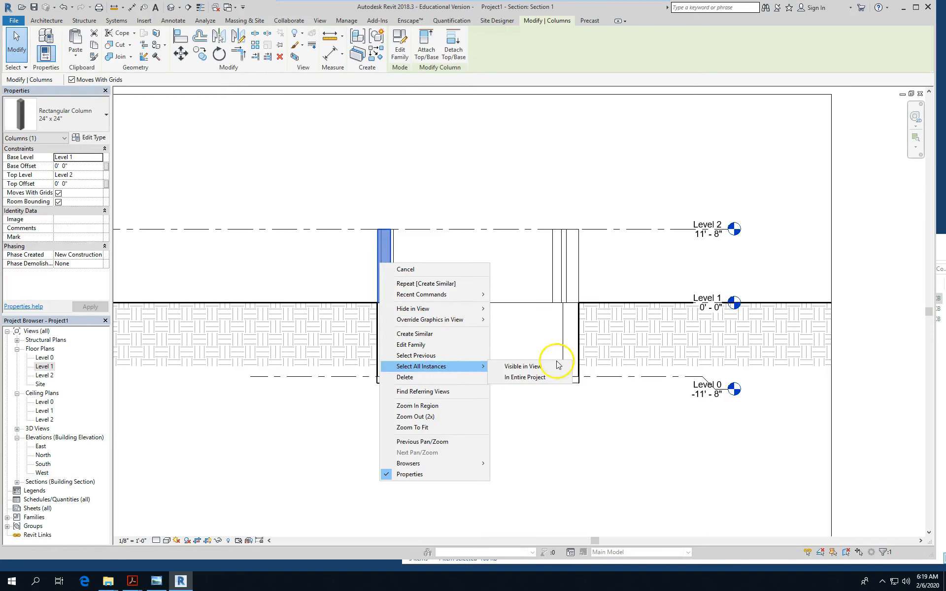
left_click(543, 378)
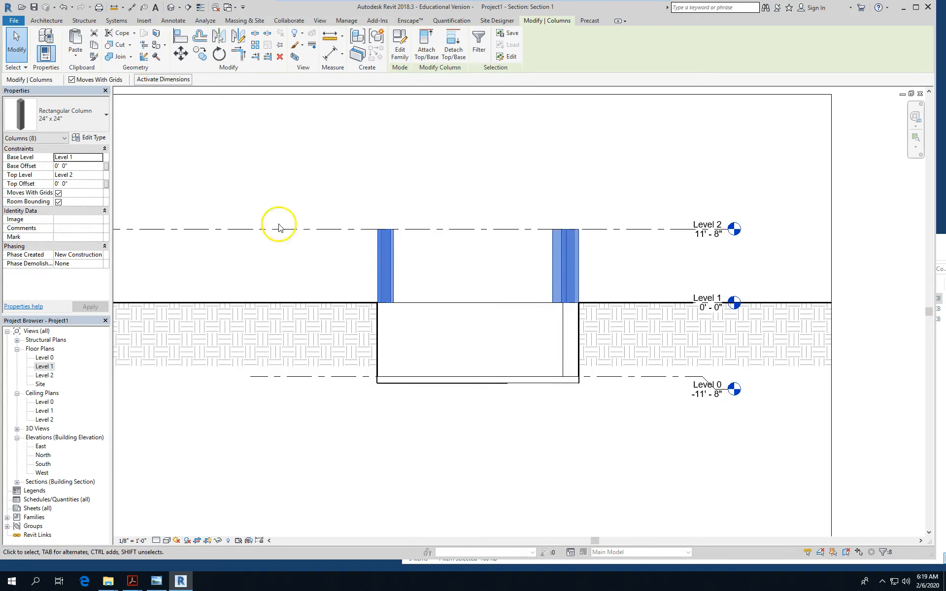
left_click(74, 58)
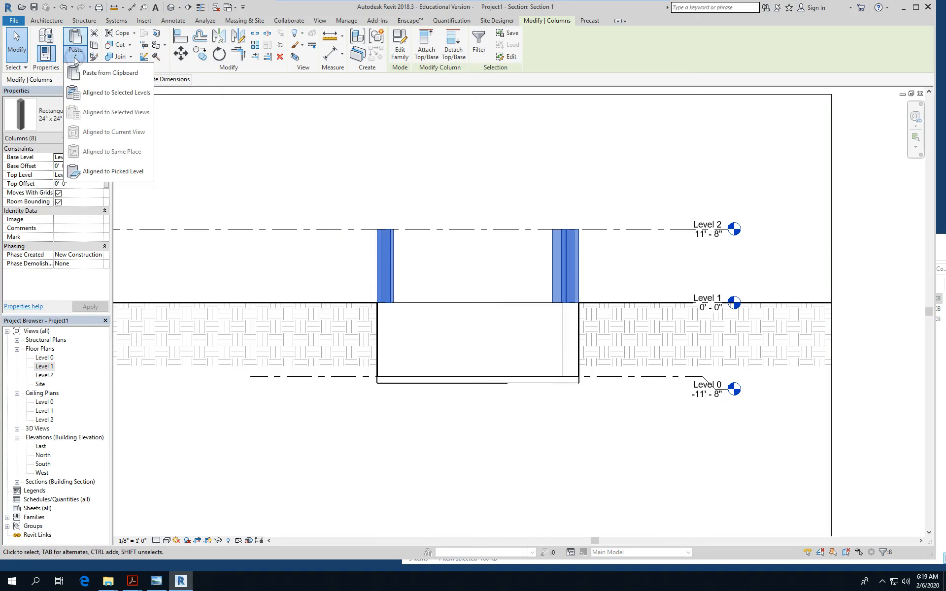
left_click(92, 97)
left_click(418, 218)
left_click(460, 350)
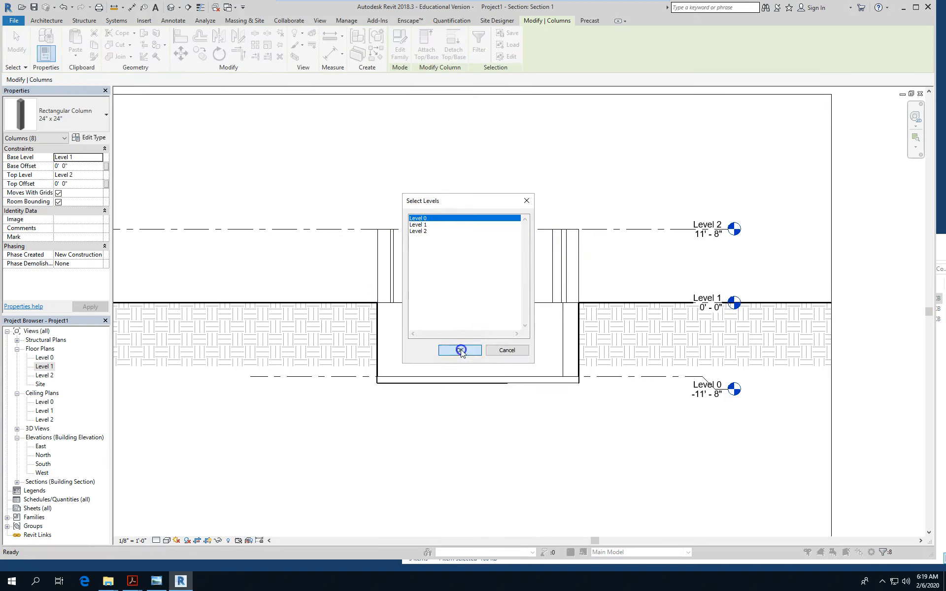
left_click(528, 460)
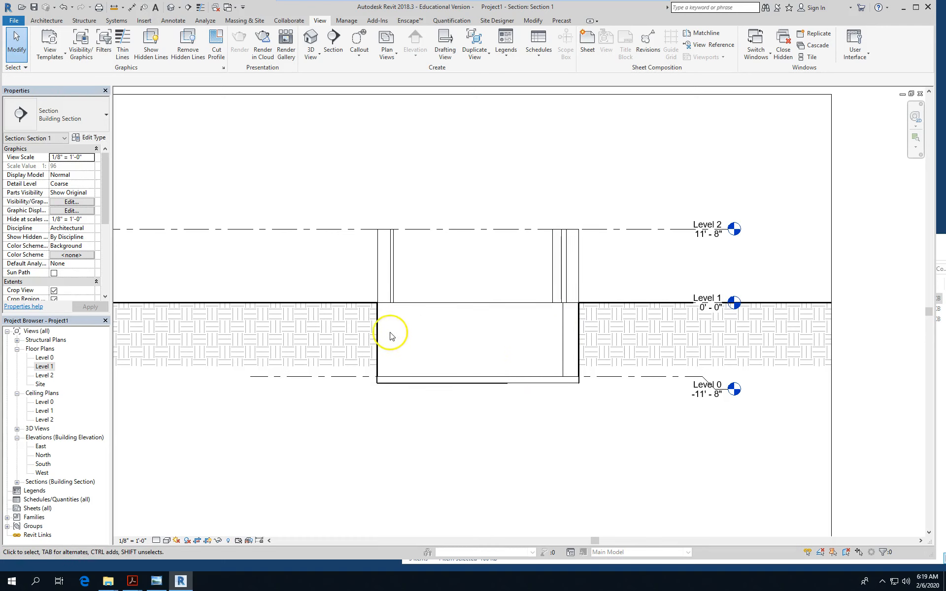
scroll(393, 310, "up", 2)
left_click(394, 291)
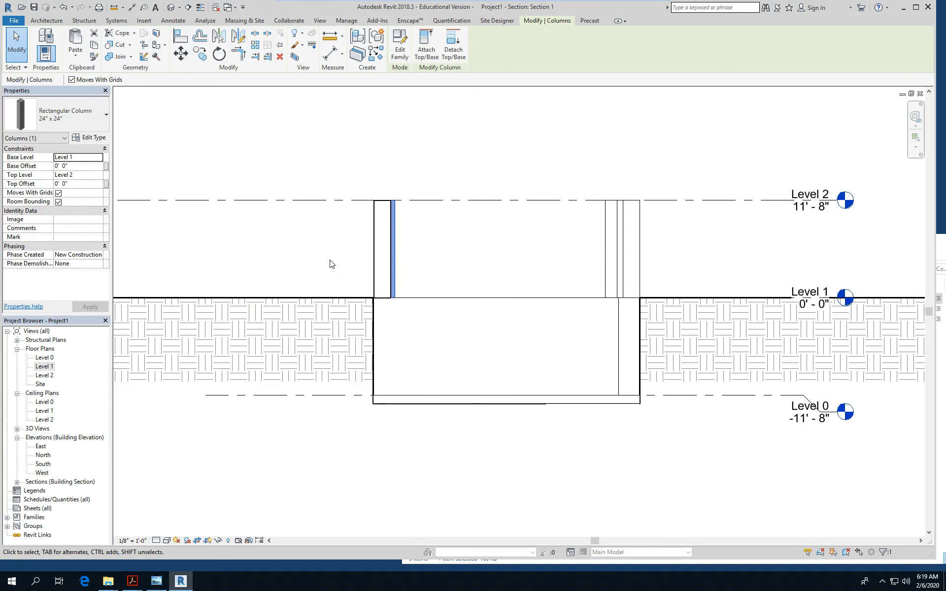
left_click(362, 454)
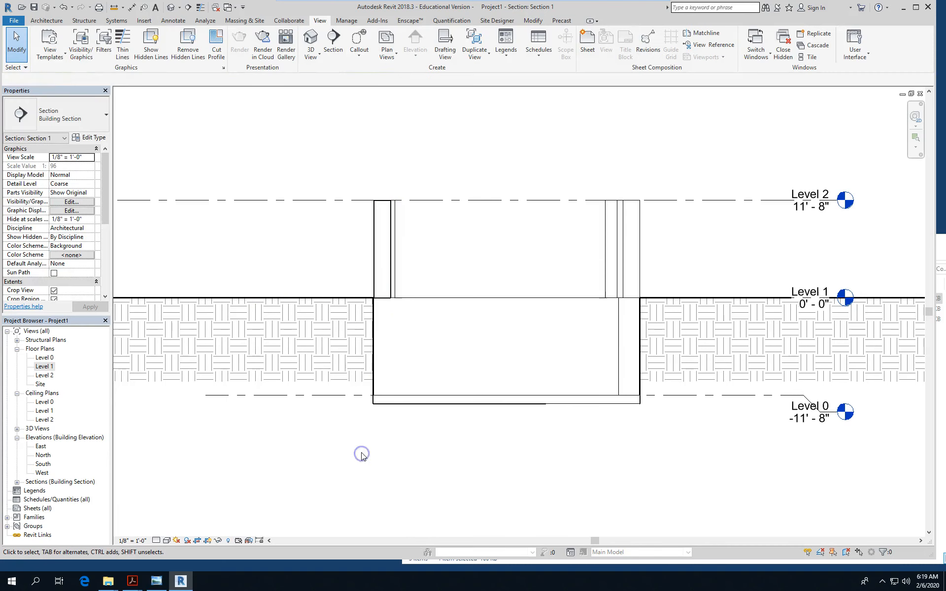
double_click(48, 367)
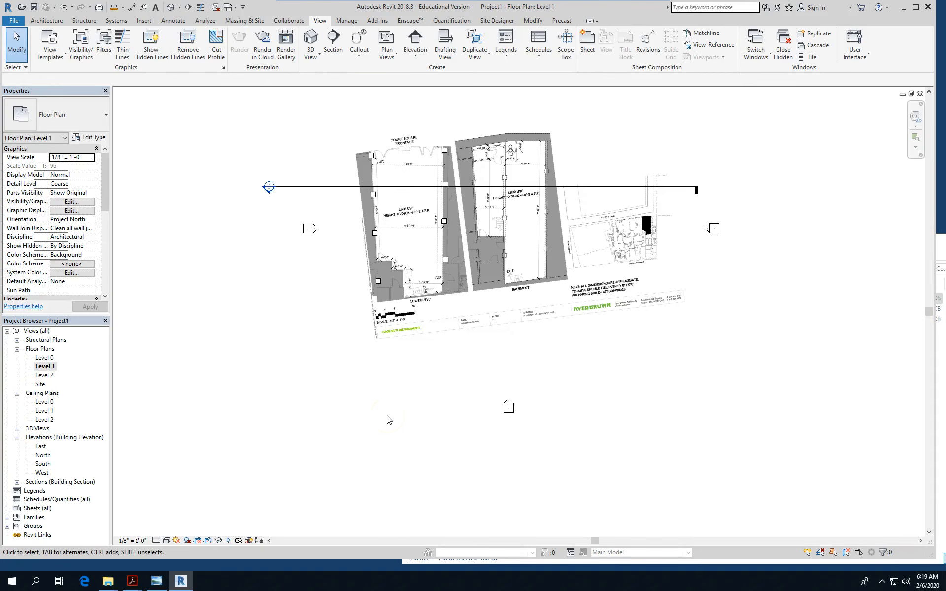
scroll(393, 141, "up", 4)
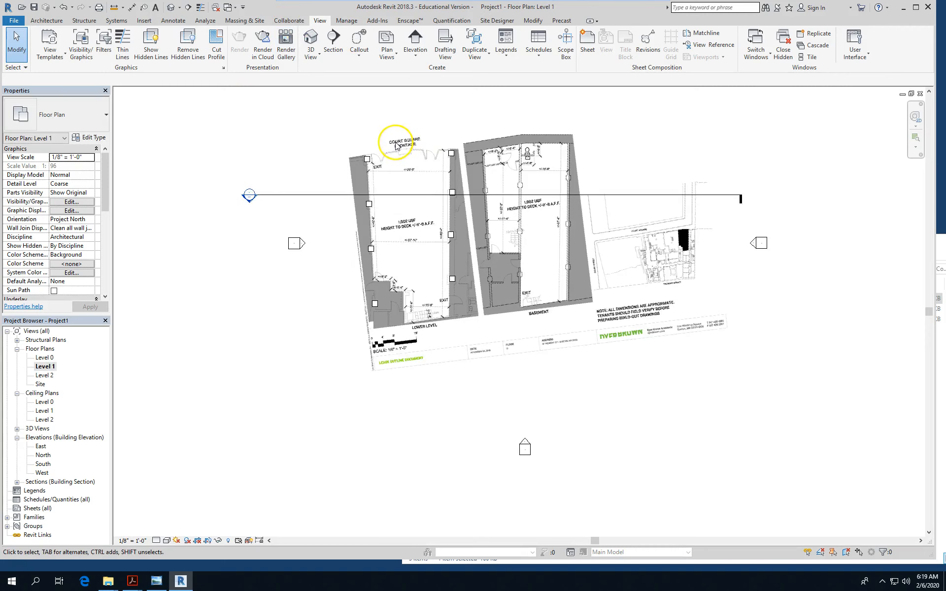
scroll(354, 211, "up", 4)
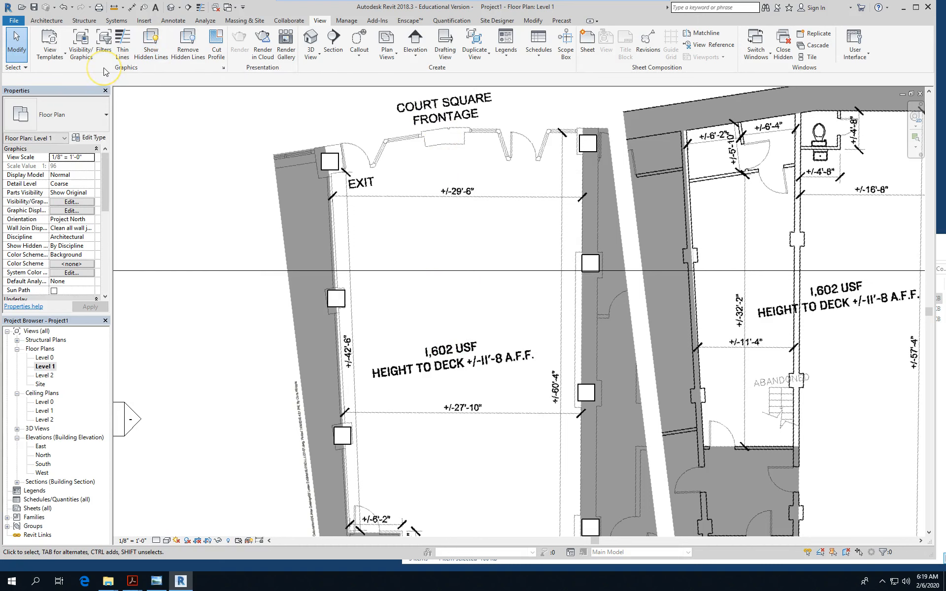
left_click(46, 20)
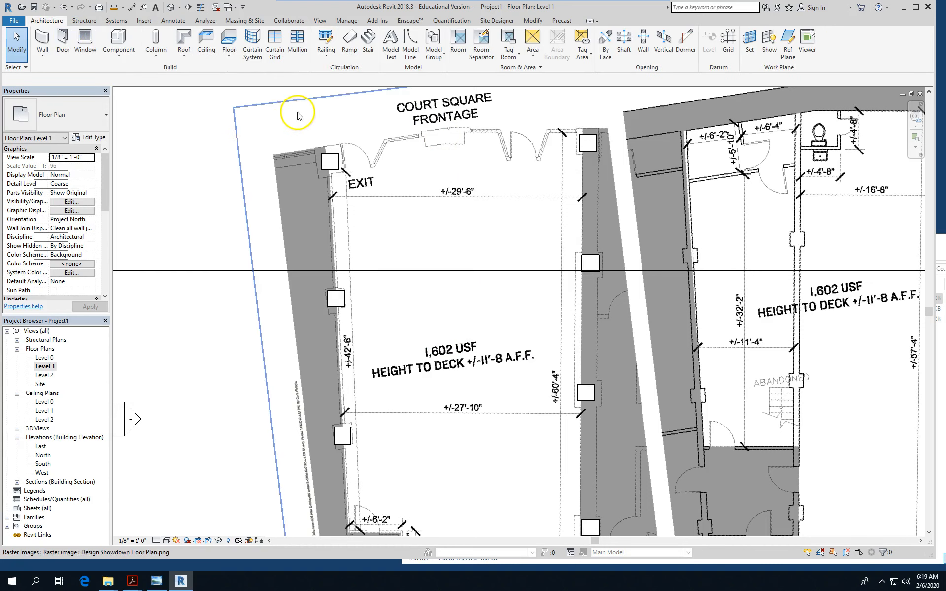
left_click(224, 42)
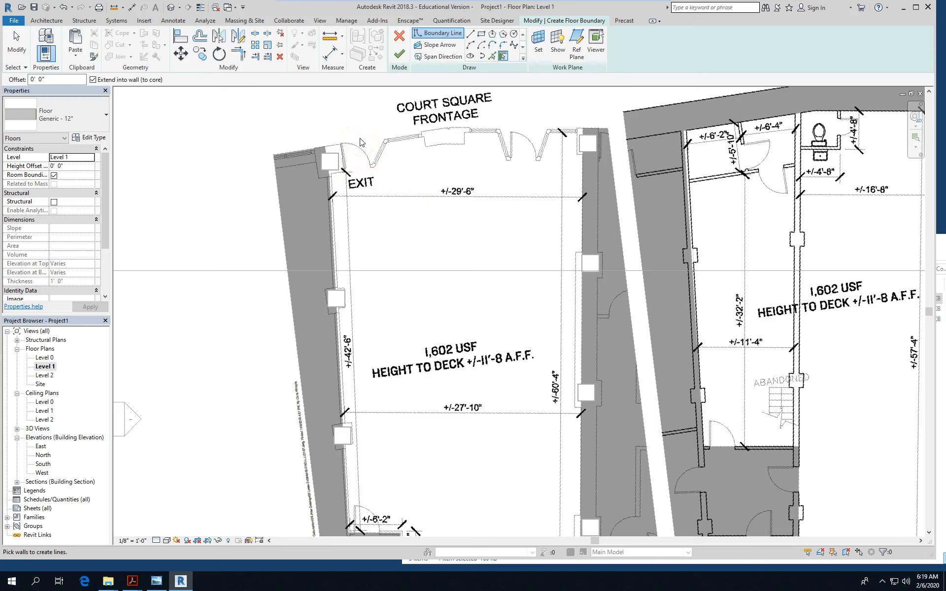
left_click(75, 57)
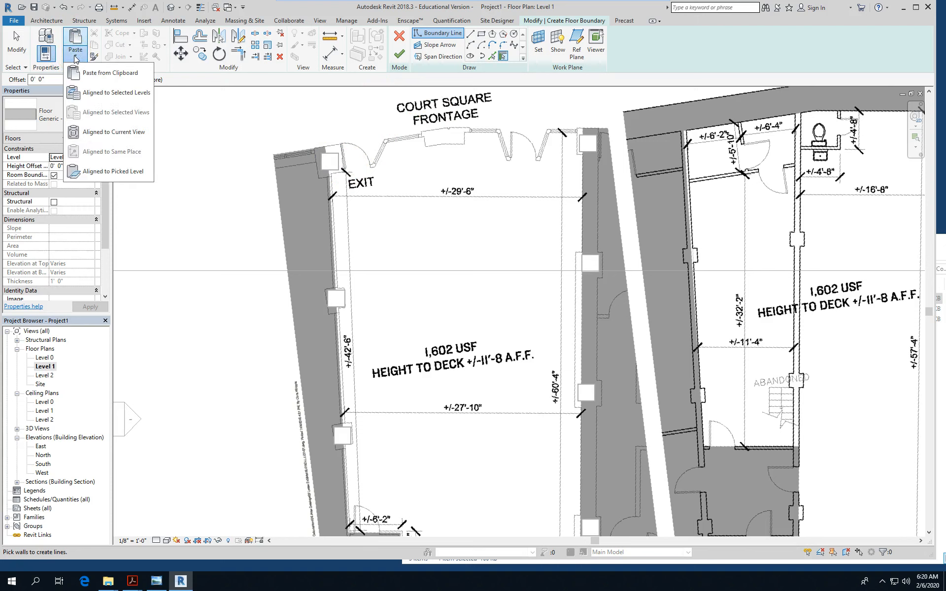
left_click(122, 75)
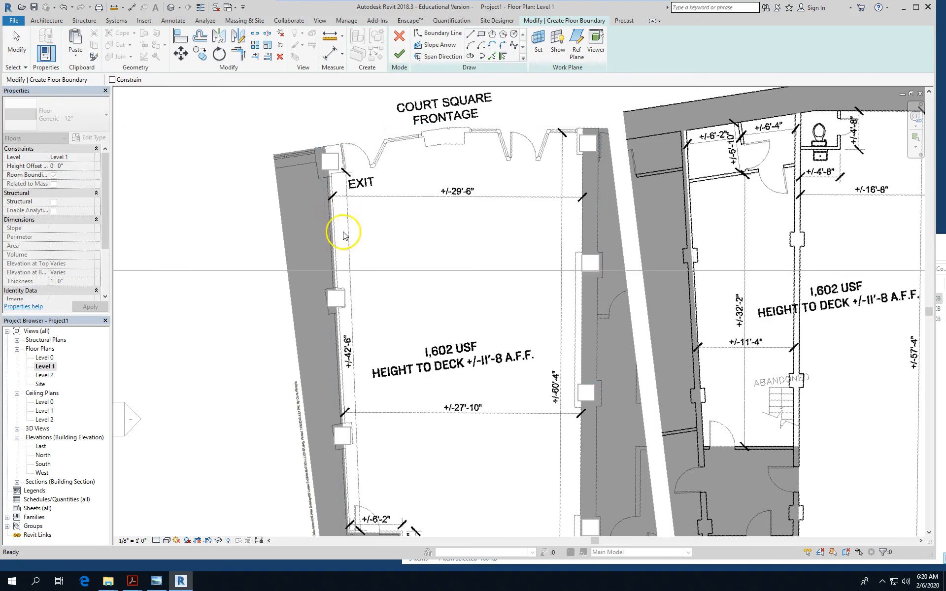
left_click(246, 202)
scroll(289, 279, "down", 1)
scroll(158, 217, "down", 1)
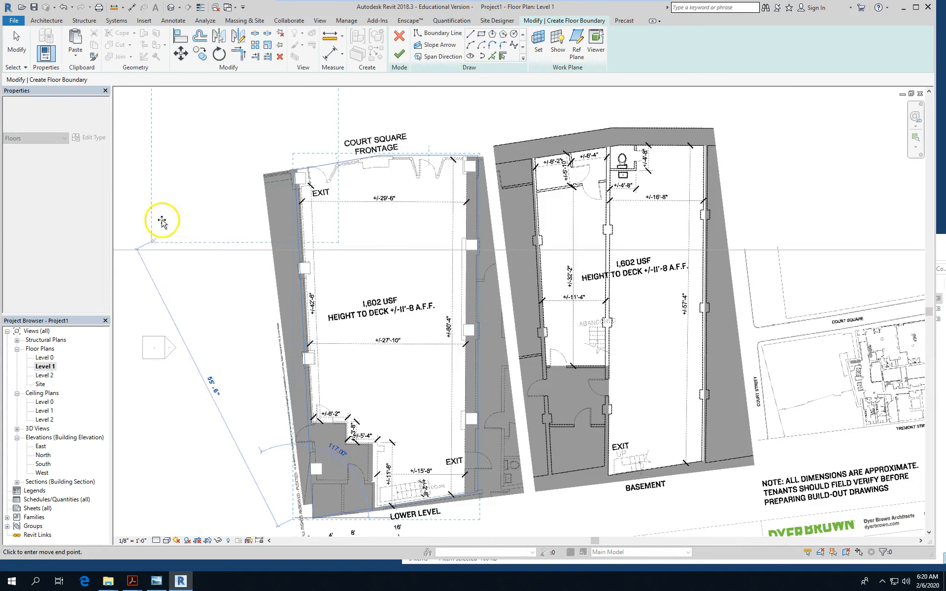
left_click(17, 40)
scroll(283, 232, "up", 2)
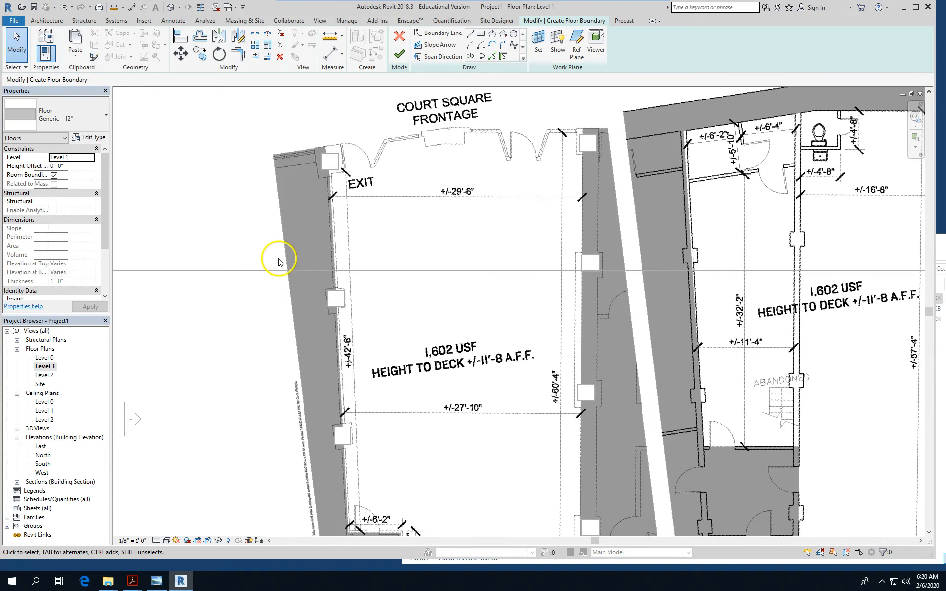
scroll(274, 258, "down", 1)
scroll(363, 337, "down", 2)
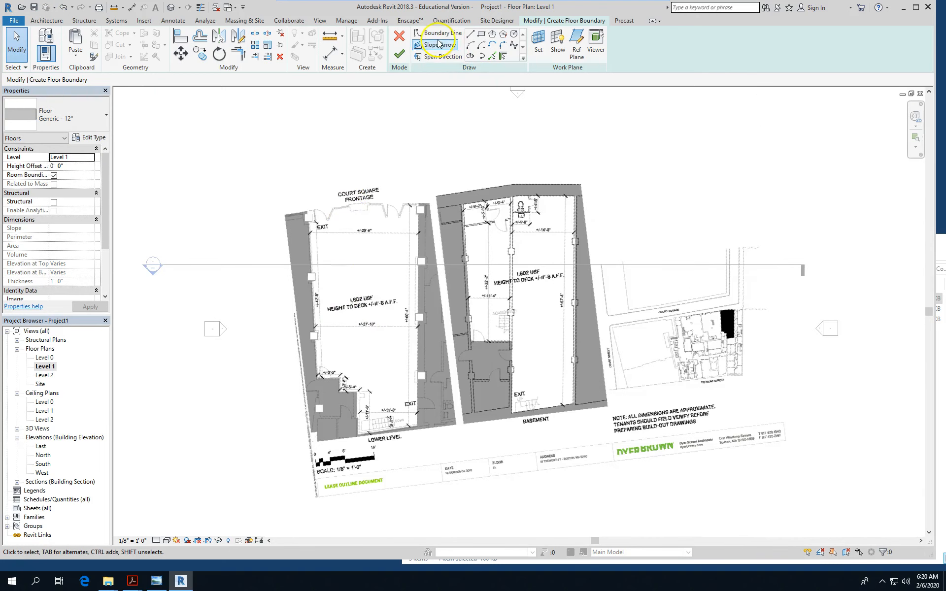
left_click(399, 35)
scroll(291, 250, "up", 3)
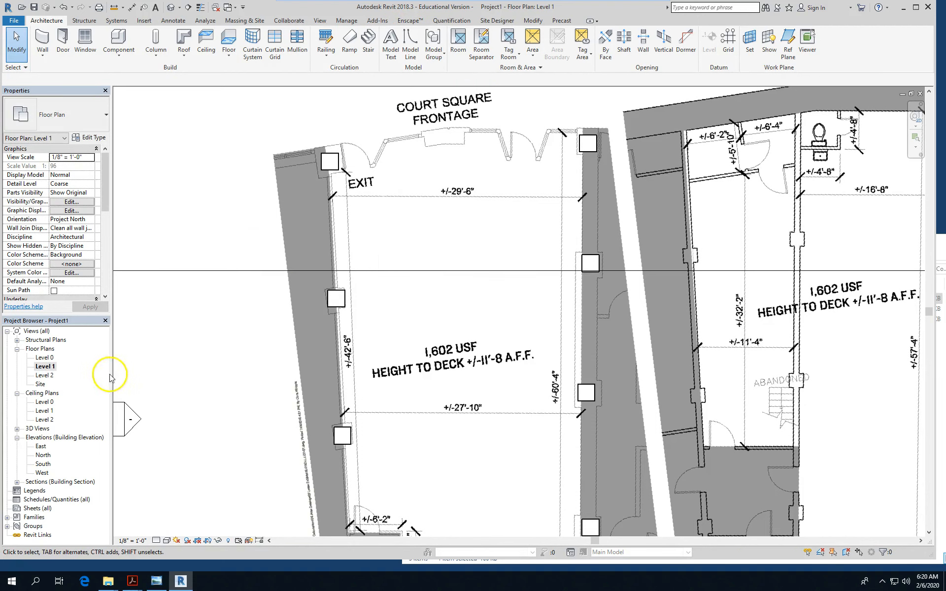
Open the Level 0 floor plan
left_click(49, 350)
double_click(45, 358)
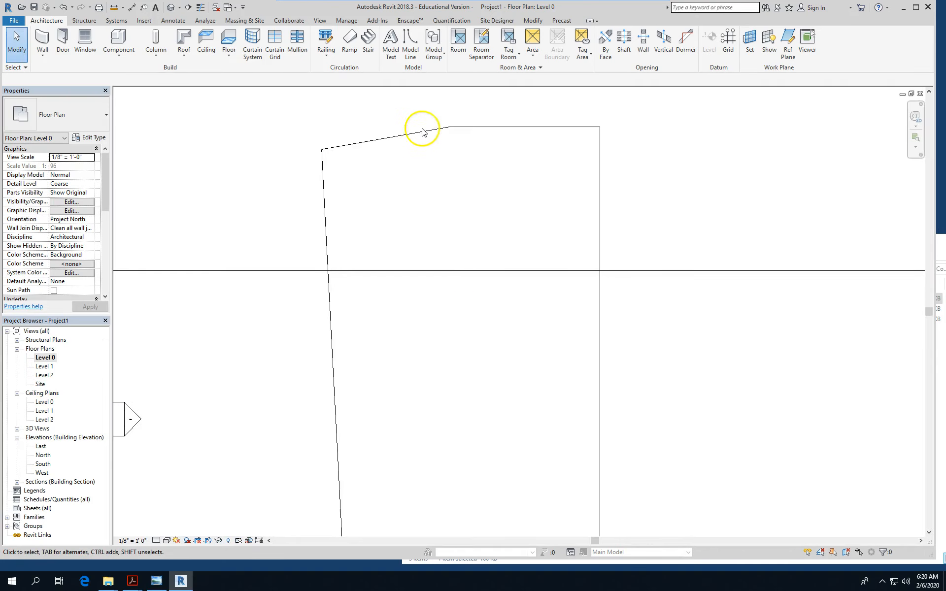
left_click(422, 132)
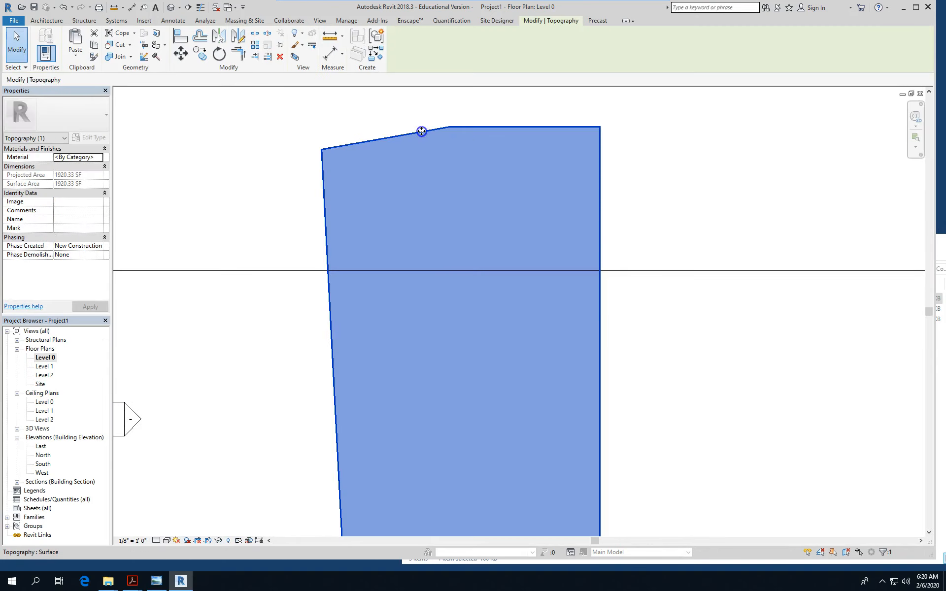
scroll(463, 219, "down", 3)
left_click(586, 330)
left_click_drag(585, 330, 624, 535)
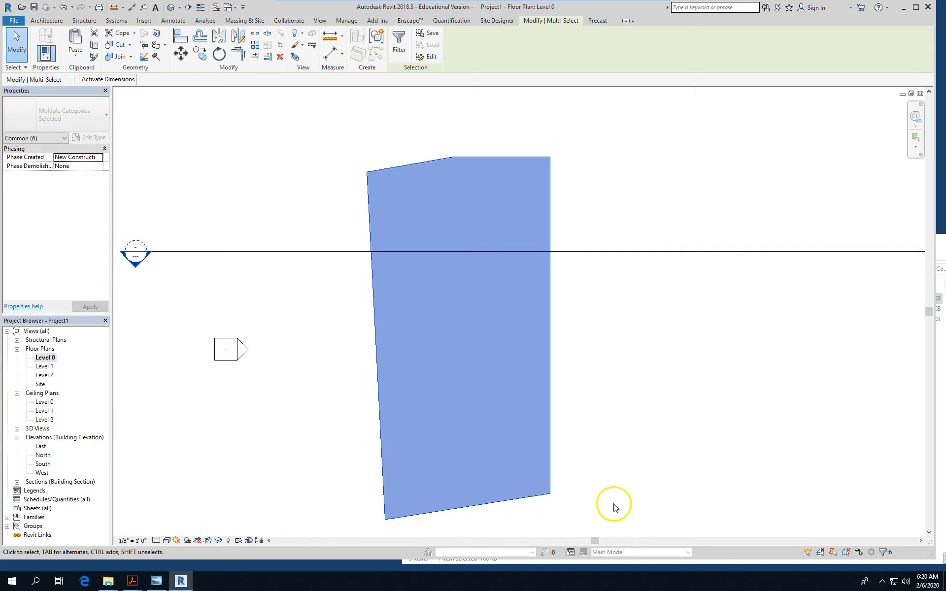
left_click(318, 397)
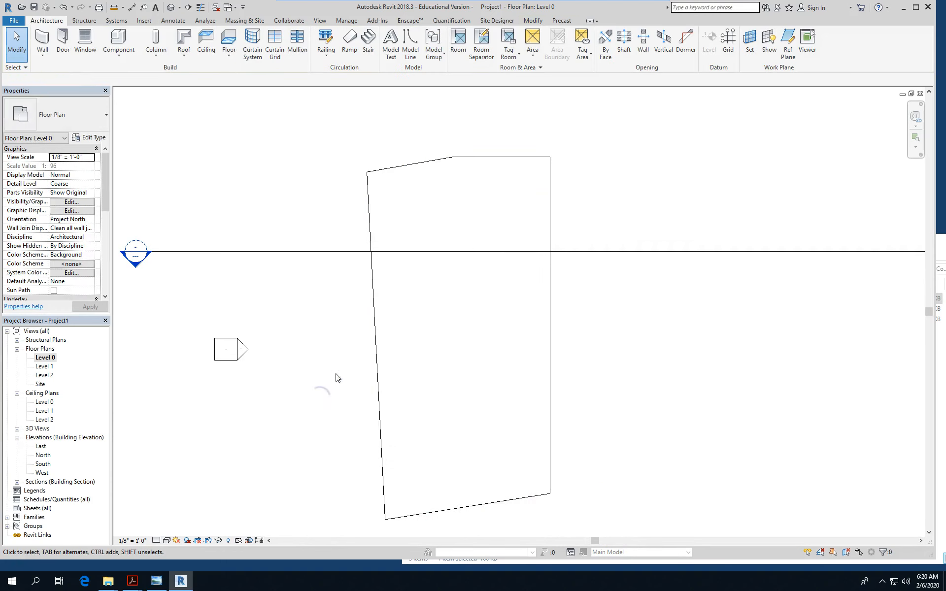
left_click(420, 163)
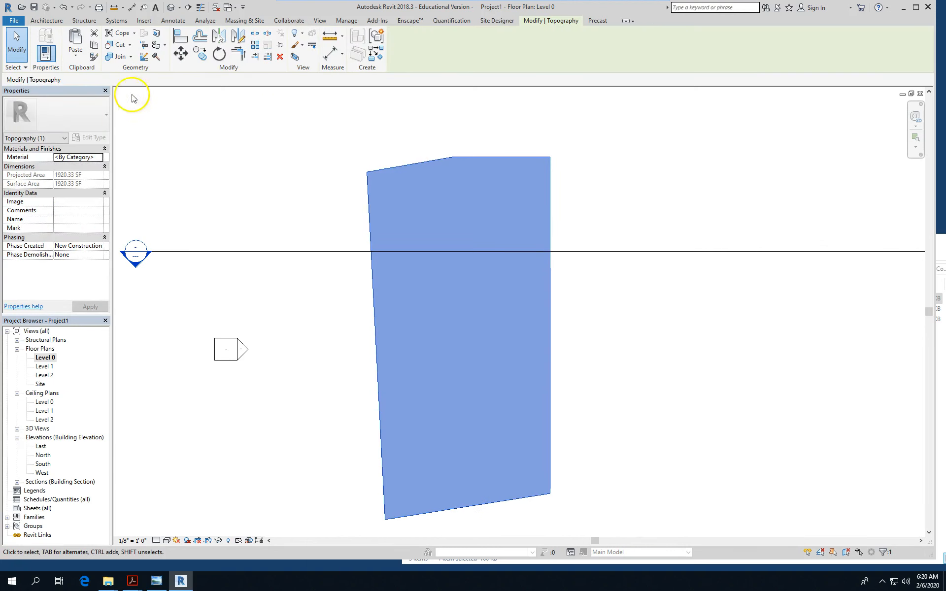
left_click(291, 205)
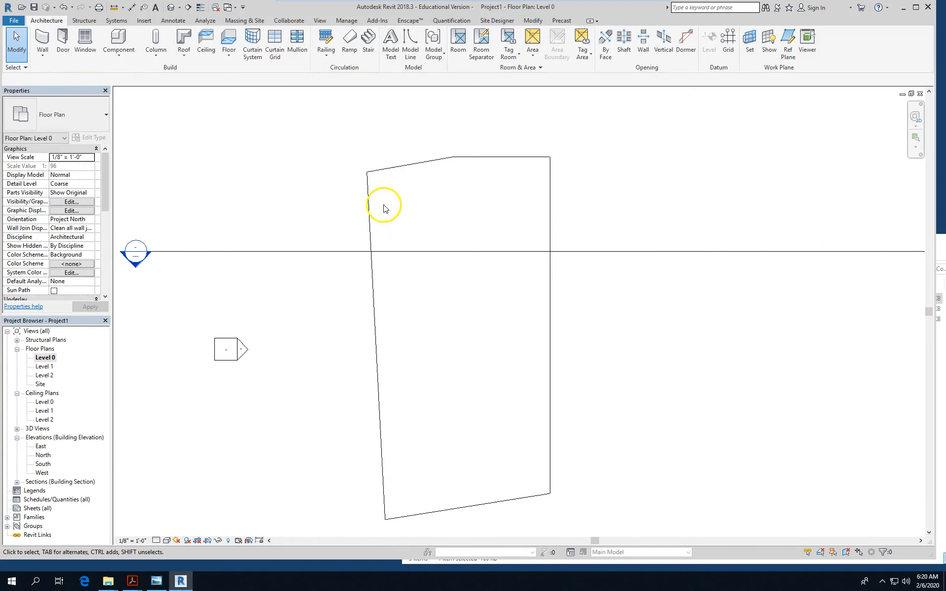
Copy the closed chain of model lines outlining the building on Level 0 to the clipboard
left_click(384, 173)
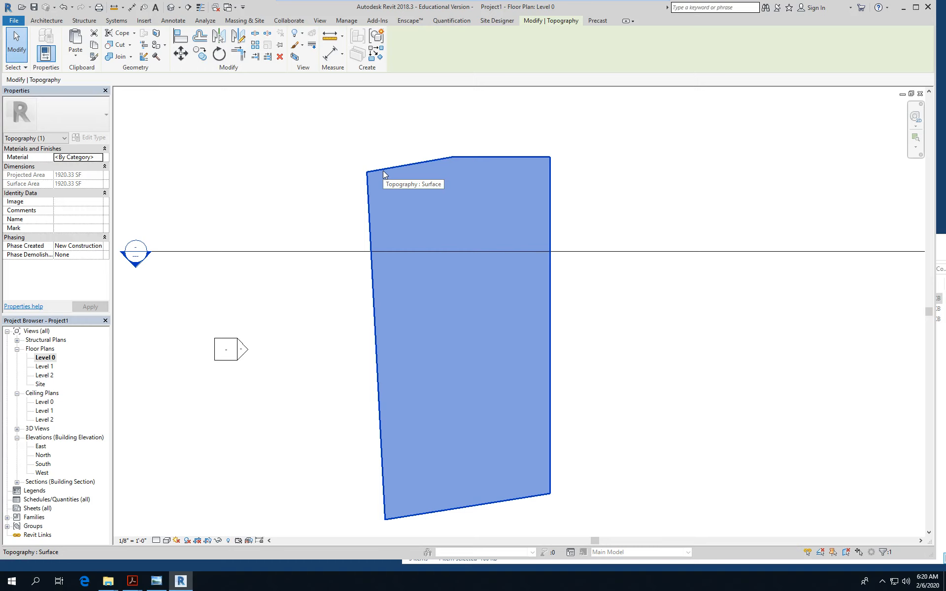
key("Tab")
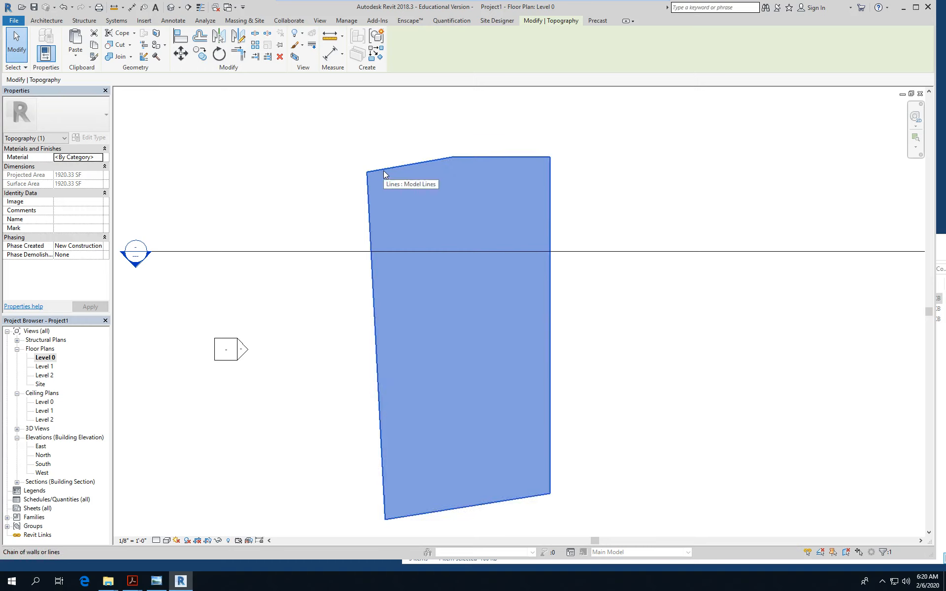
left_click(384, 170)
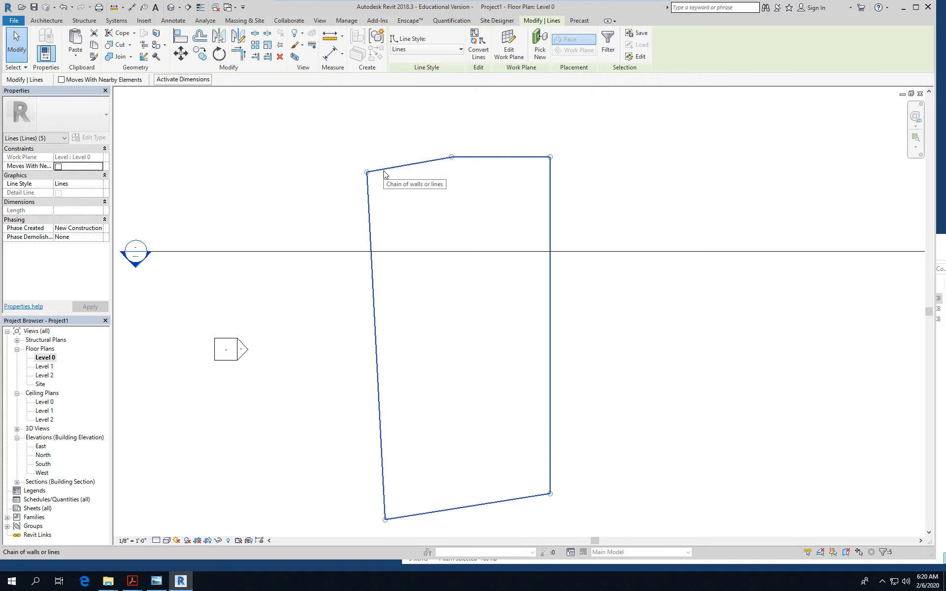
left_click(327, 179)
left_click(292, 166)
Start a Generic - 12" floor in the Level 1 floor plan and paste the copied outline aligned to the current view as its boundary
double_click(43, 366)
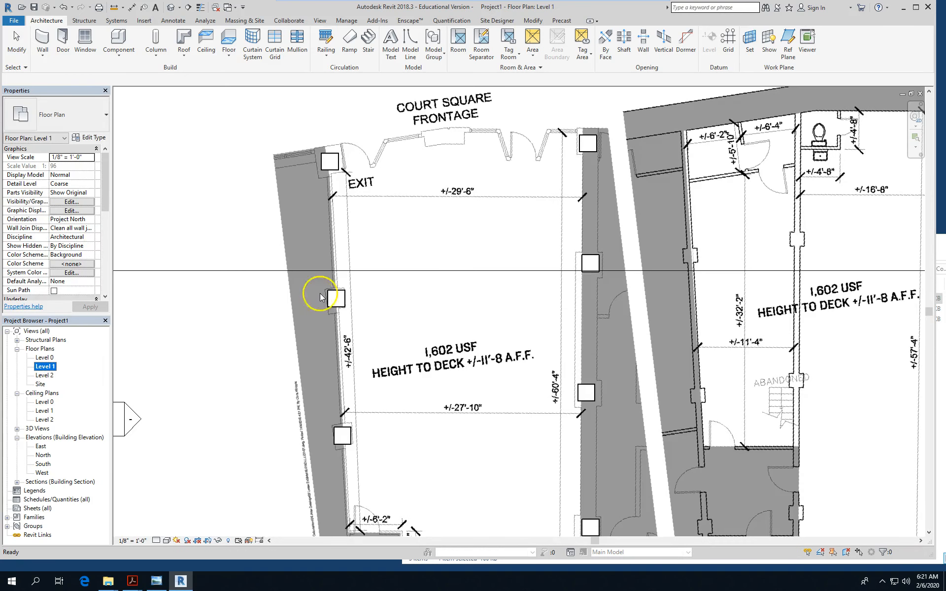
left_click(227, 42)
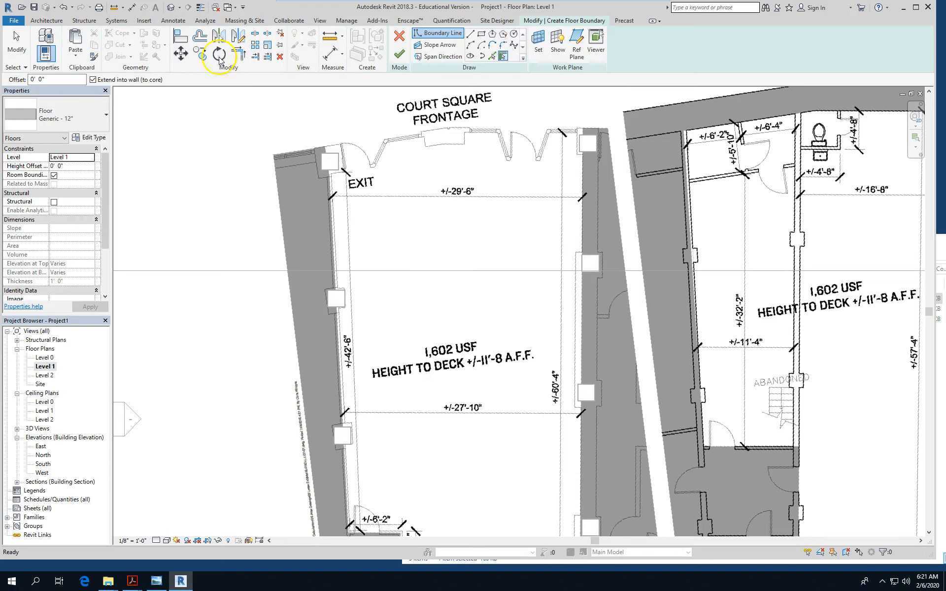
left_click(75, 56)
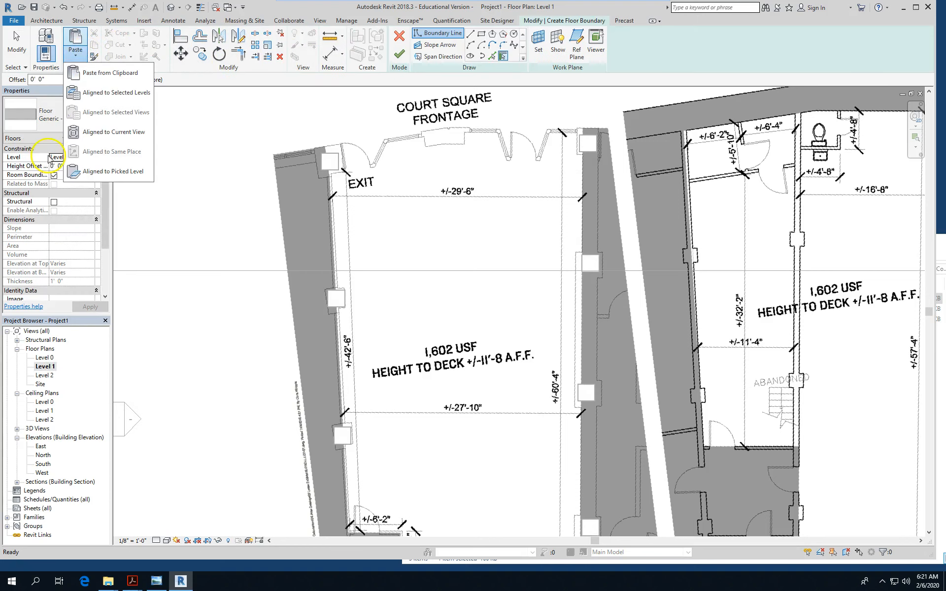
left_click(135, 136)
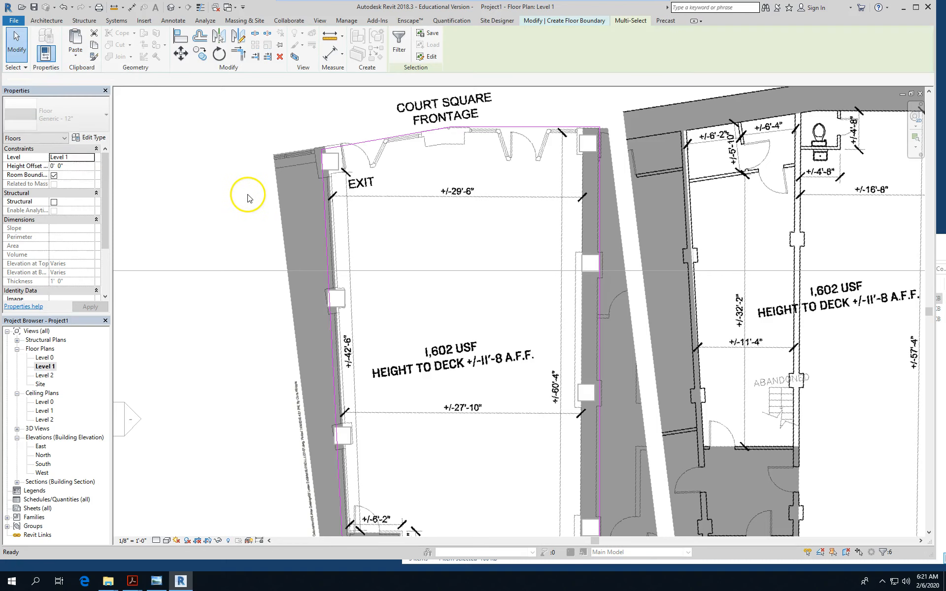
Check the pasted boundary against the lower level plan image and finish the Level 1 floor
scroll(248, 198, "down", 4)
scroll(379, 517, "down", 1)
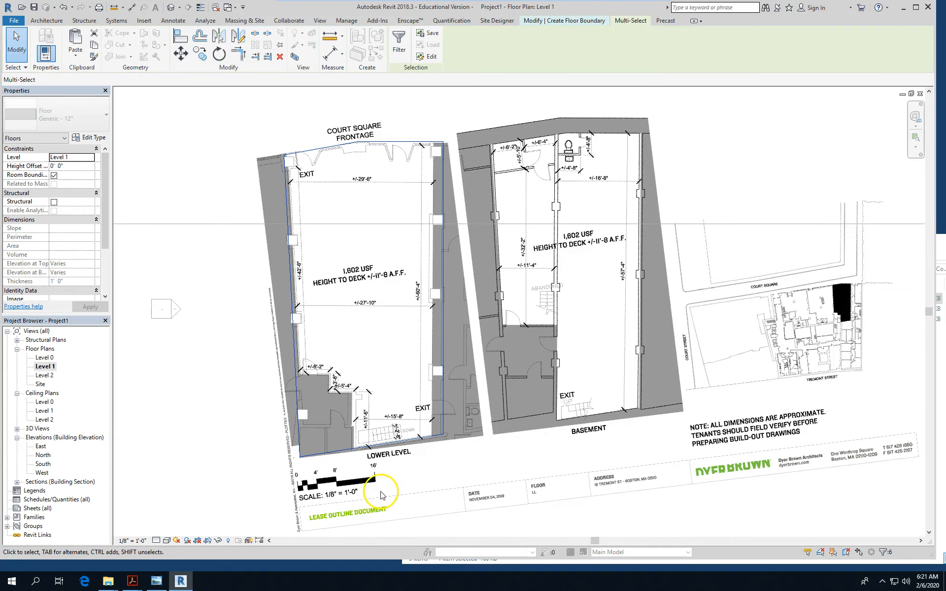
scroll(317, 419, "up", 4)
scroll(460, 401, "up", 2)
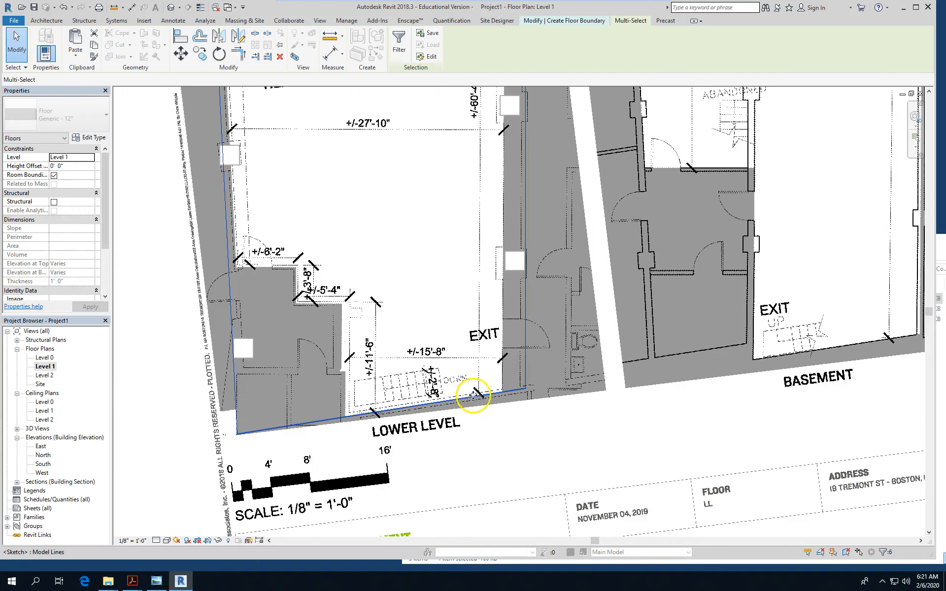
scroll(487, 394, "down", 2)
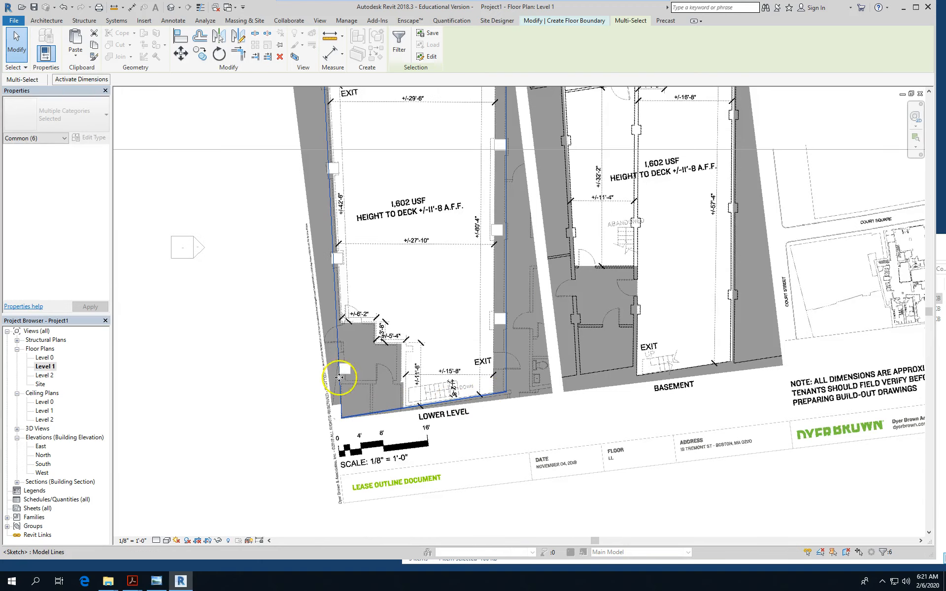
scroll(537, 480, "down", 1)
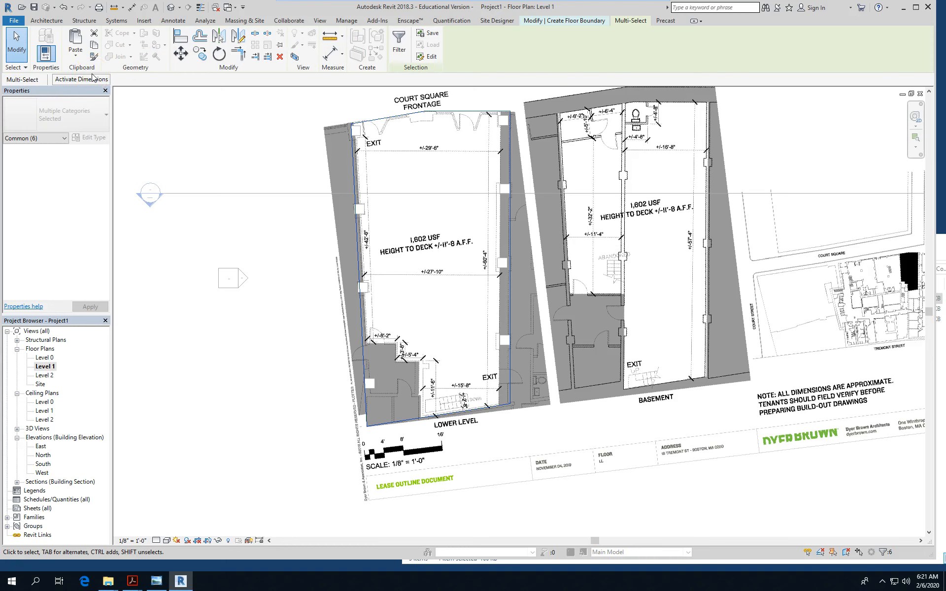
scroll(309, 157, "up", 2)
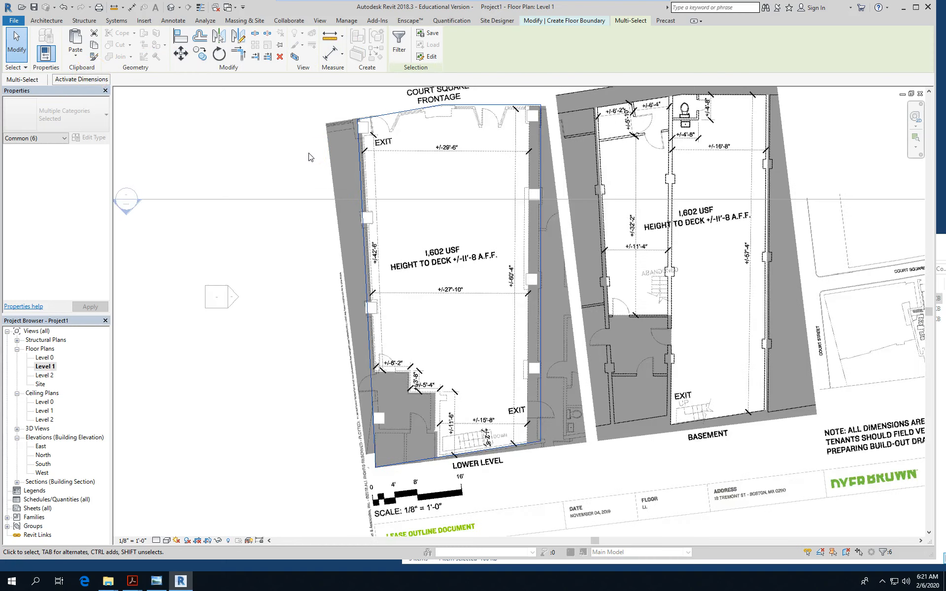
left_click(318, 168)
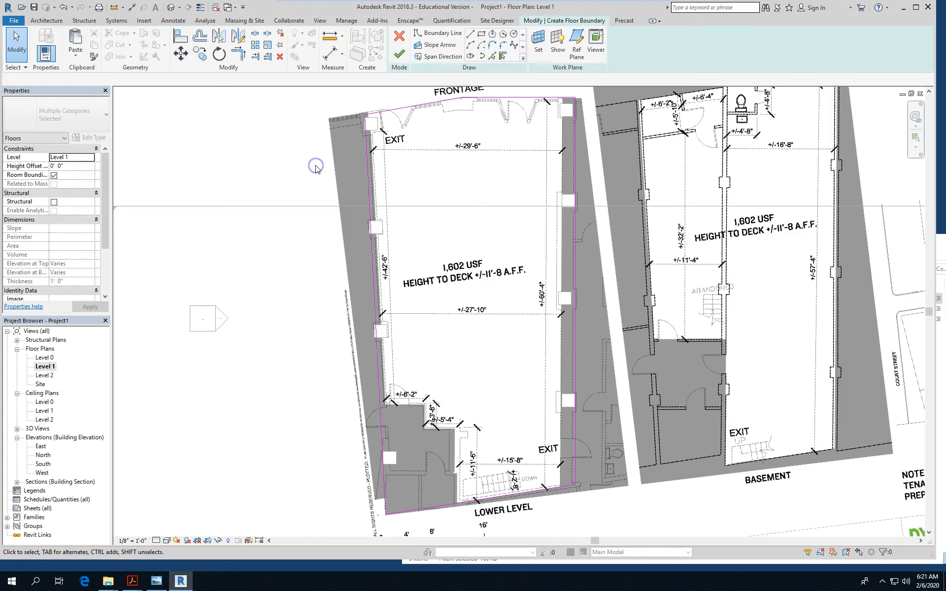
left_click(400, 55)
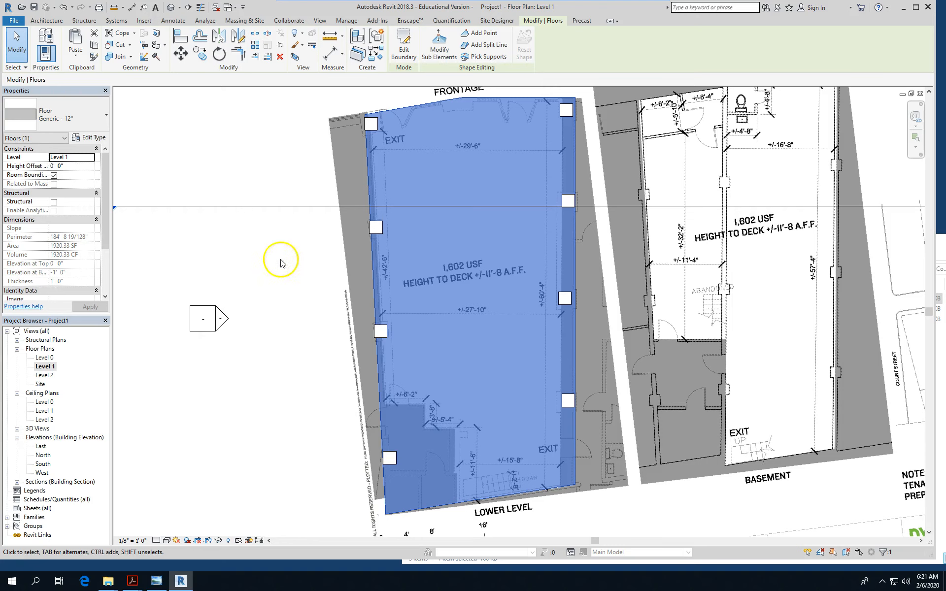
Copy the Design Showdown Floor Plan.png raster image from Level 1 to the clipboard
scroll(372, 337, "down", 2)
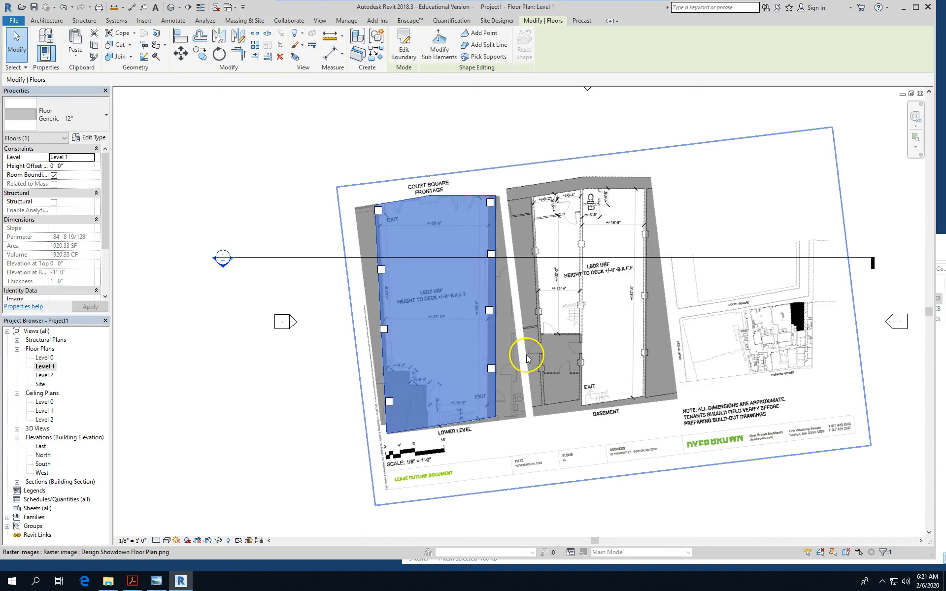
left_click(618, 355)
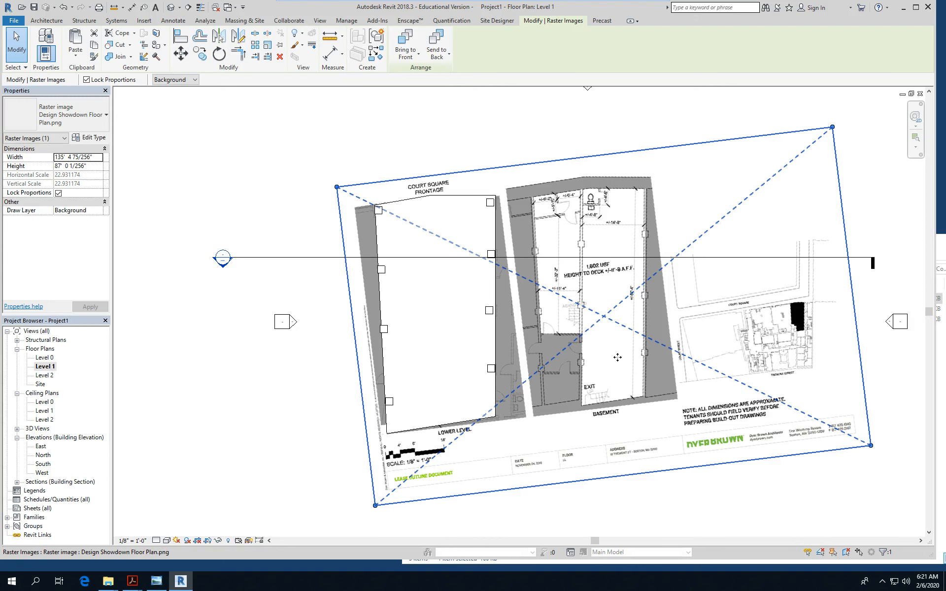
scroll(609, 350, "up", 1)
scroll(598, 309, "up", 1)
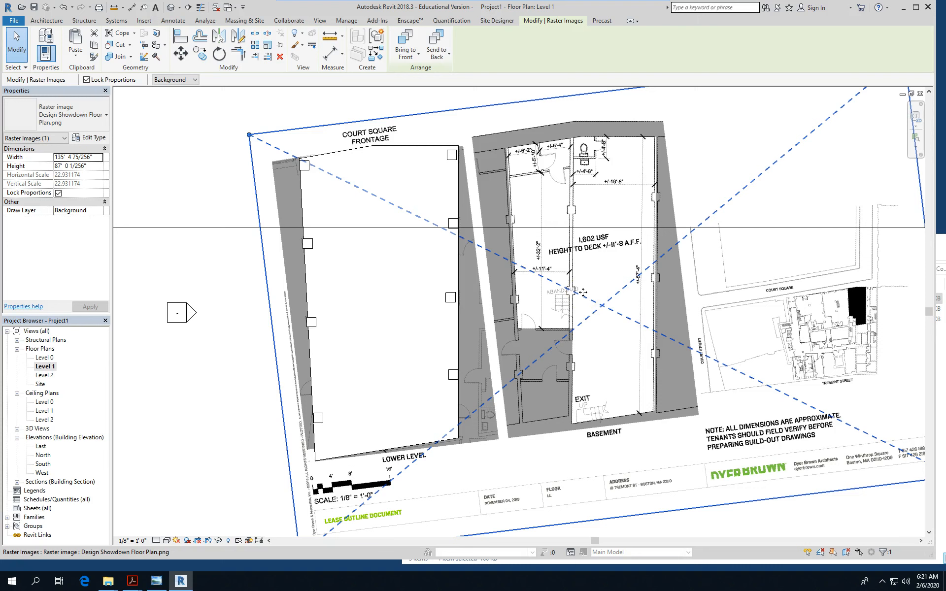
left_click(154, 169)
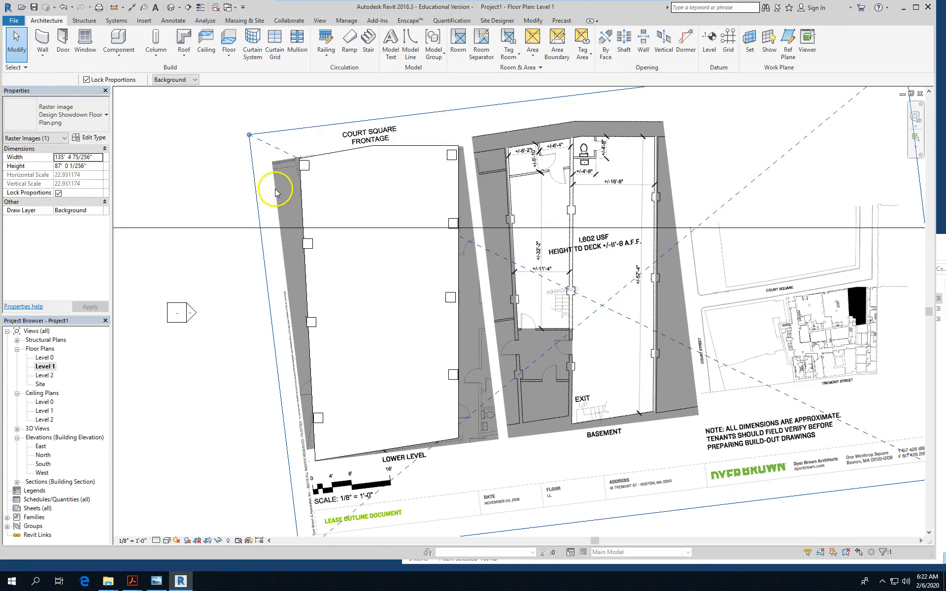
left_click(572, 226)
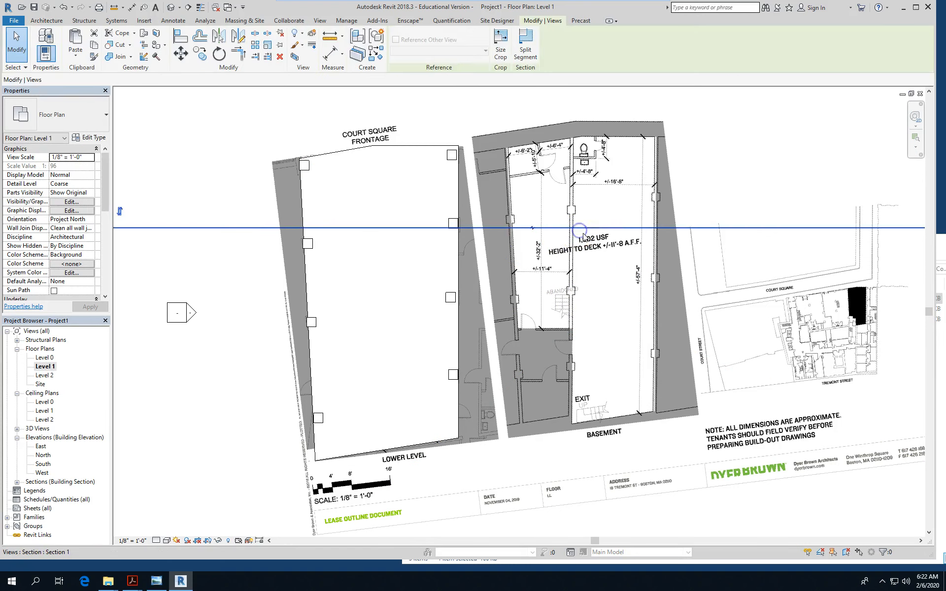
left_click(639, 182)
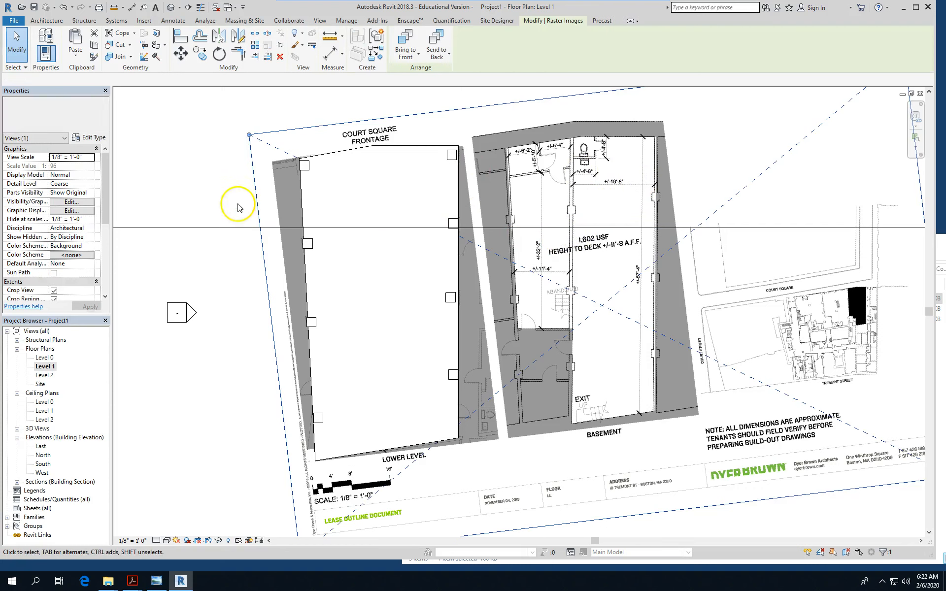
Paste the copied floor plan image into the Level 0 floor plan, aligned to the current view
left_click(45, 358)
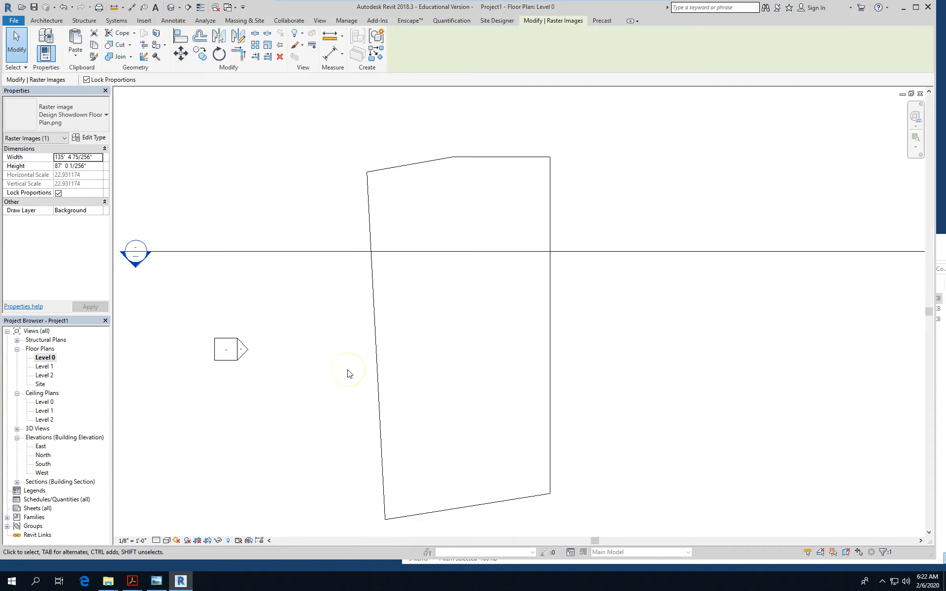
left_click(227, 168)
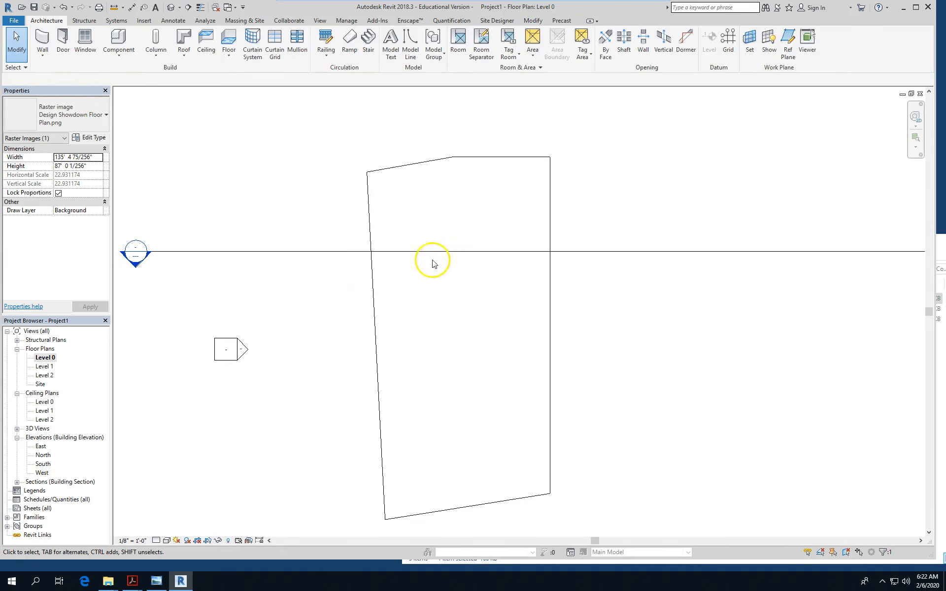
scroll(439, 299, "down", 2)
left_click(84, 43)
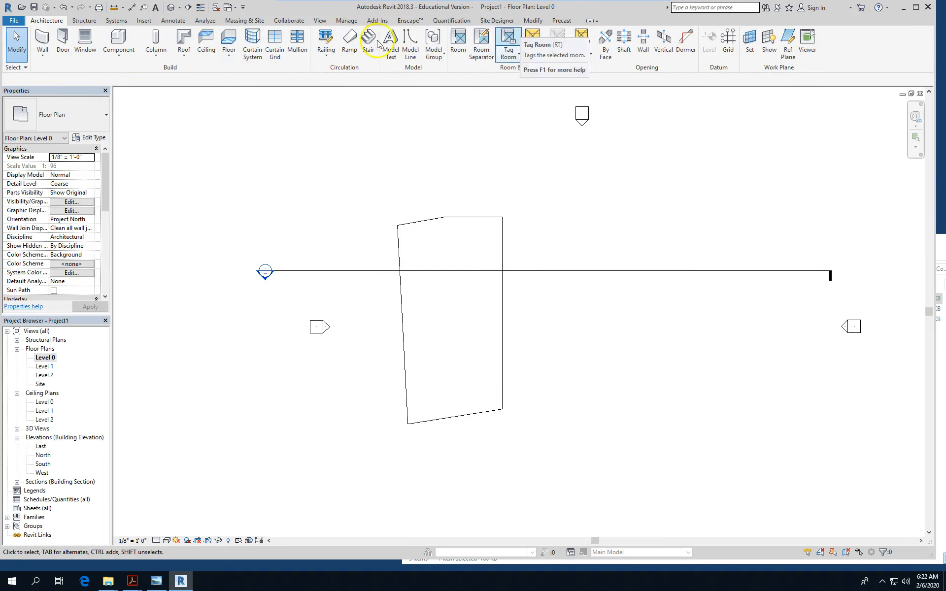
left_click(533, 20)
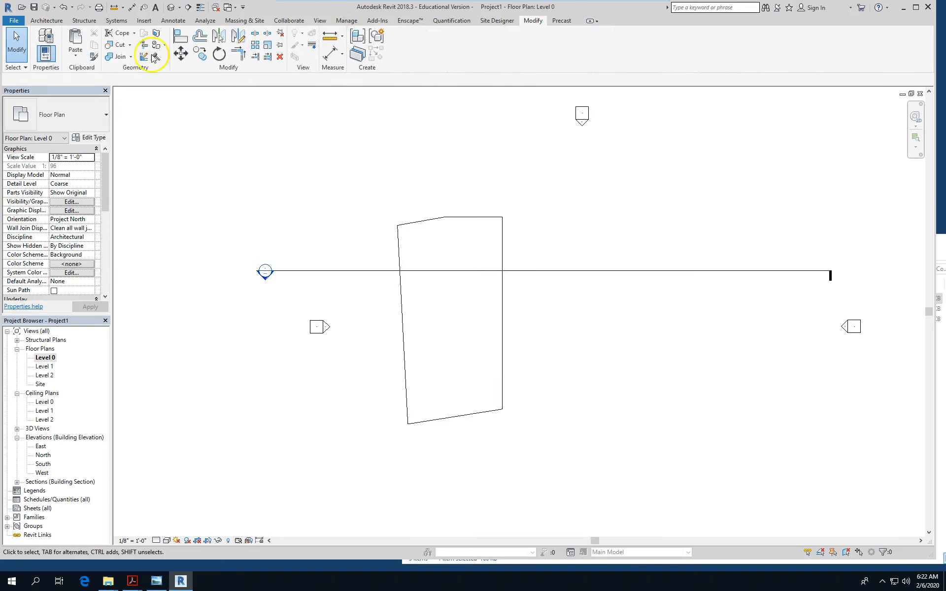
left_click(69, 56)
left_click(78, 132)
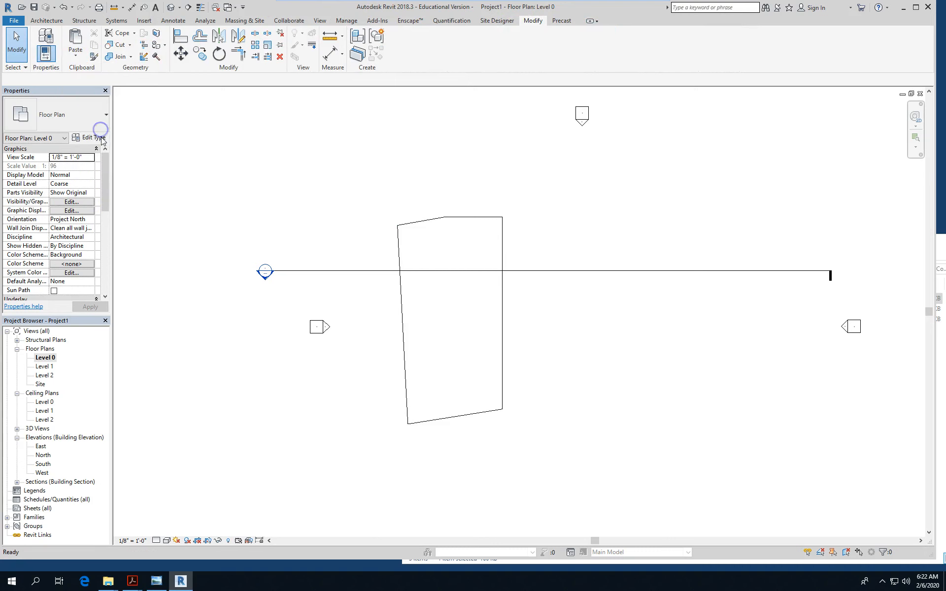
left_click(429, 397)
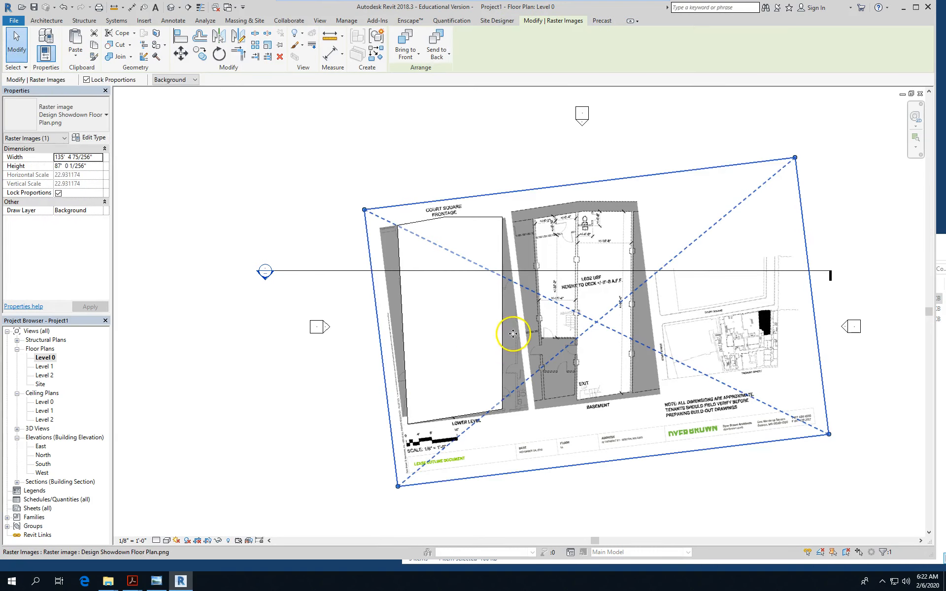
Examine the basement plan on the pasted image in relation to the building outline on Level 0
scroll(513, 333, "up", 1)
scroll(513, 333, "up", 1)
scroll(724, 120, "up", 1)
scroll(684, 168, "down", 2)
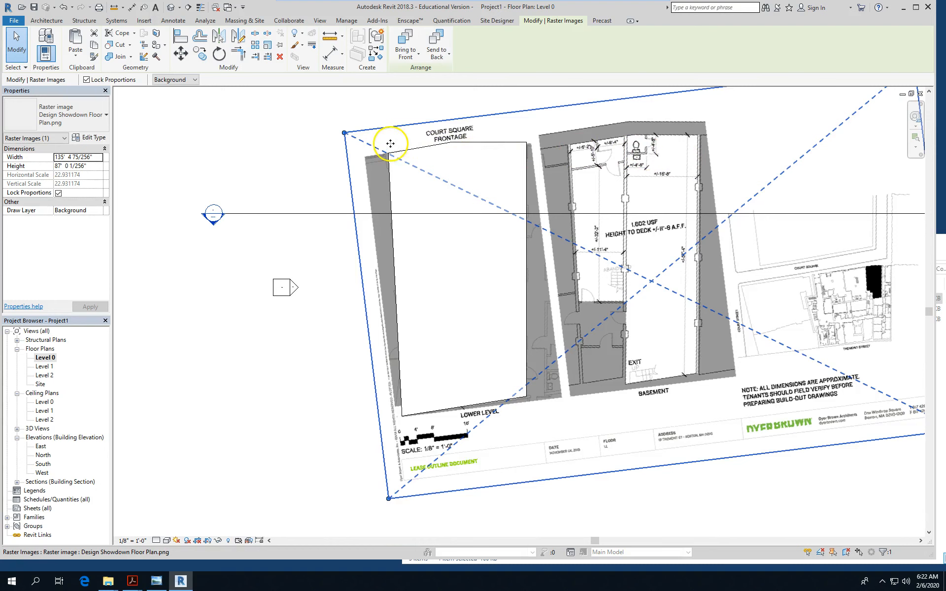
scroll(686, 167, "up", 2)
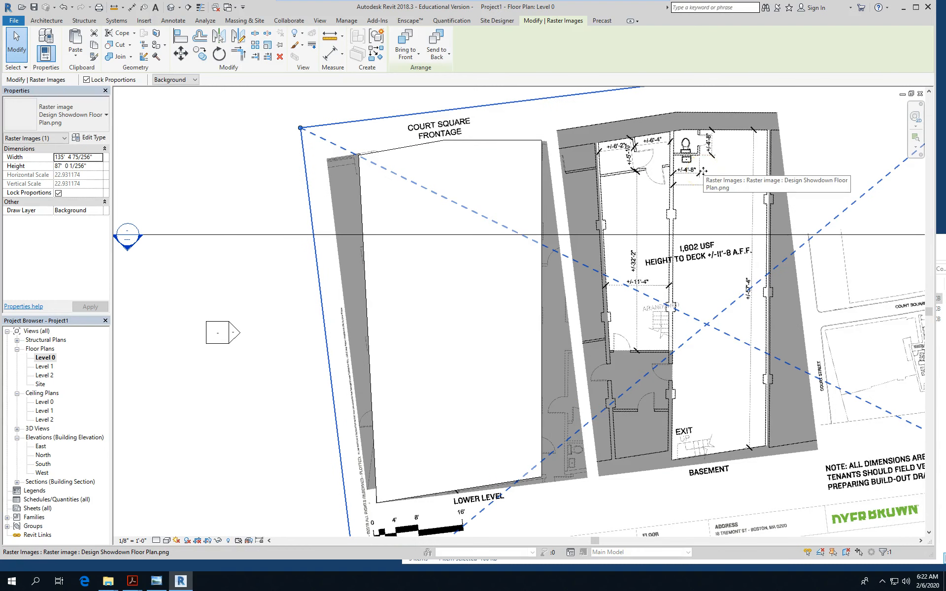
left_click(701, 171)
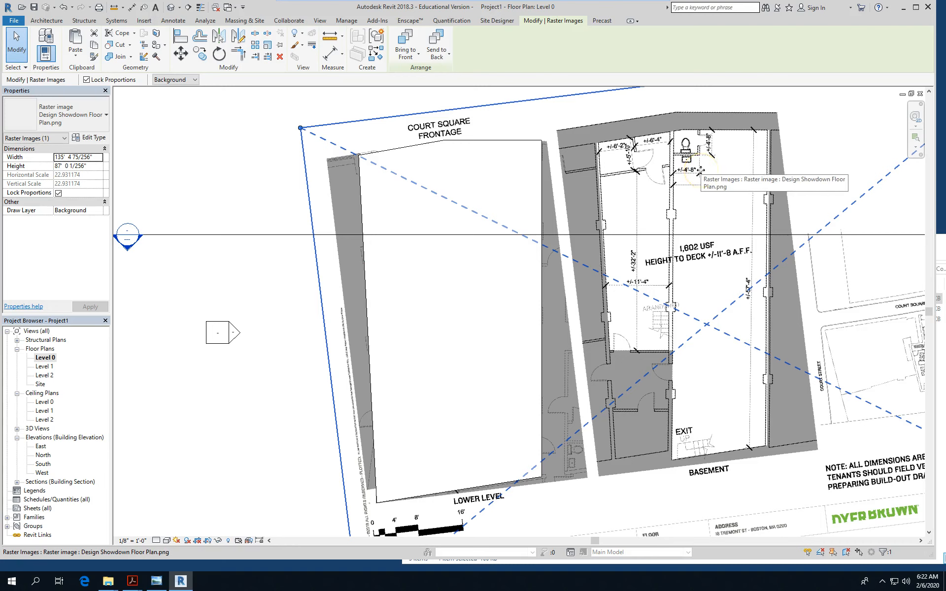
left_click(770, 152)
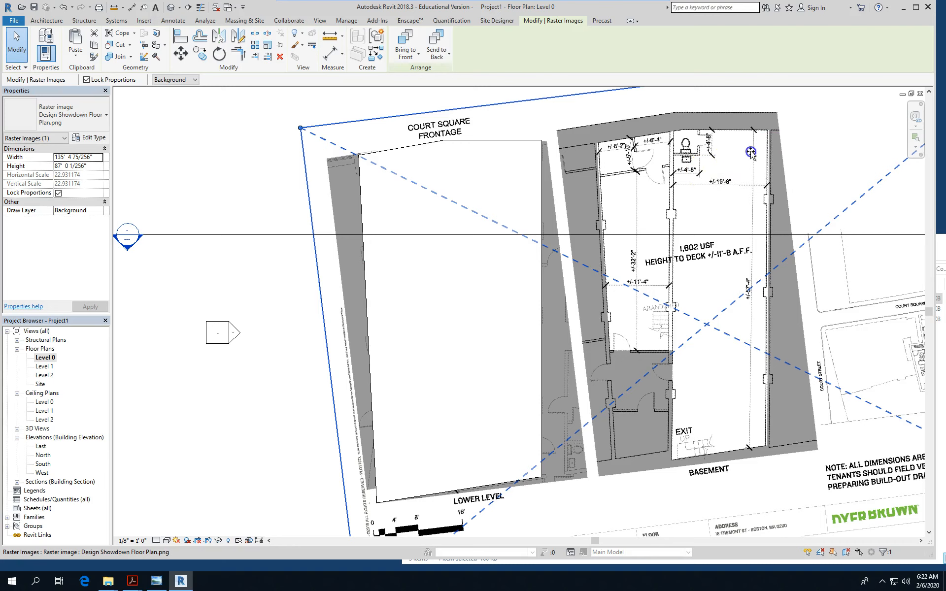
Move the floor plan image so the basement plan overlaps the building outline, and set the Level 0 view to Wireframe
left_click(566, 162)
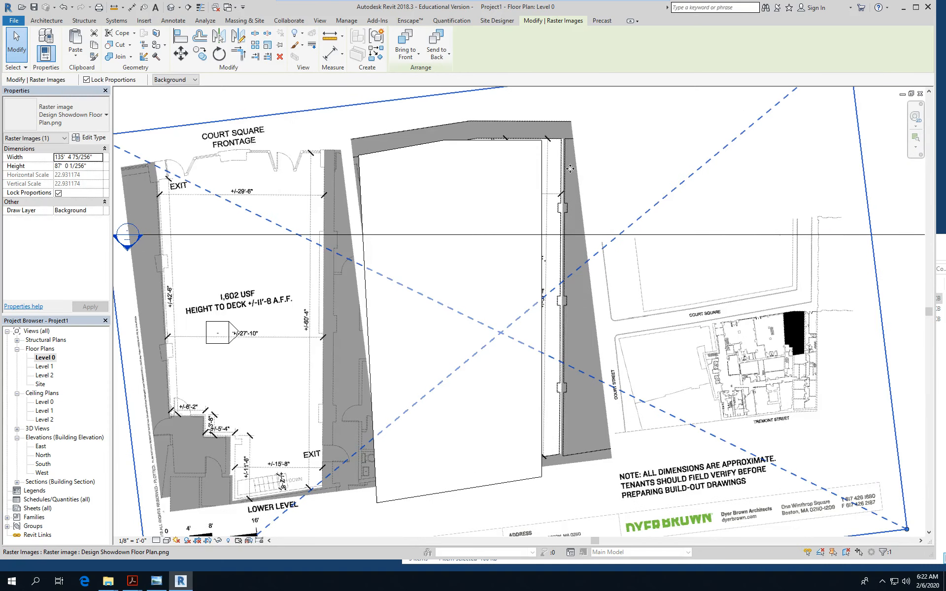
left_click(167, 541)
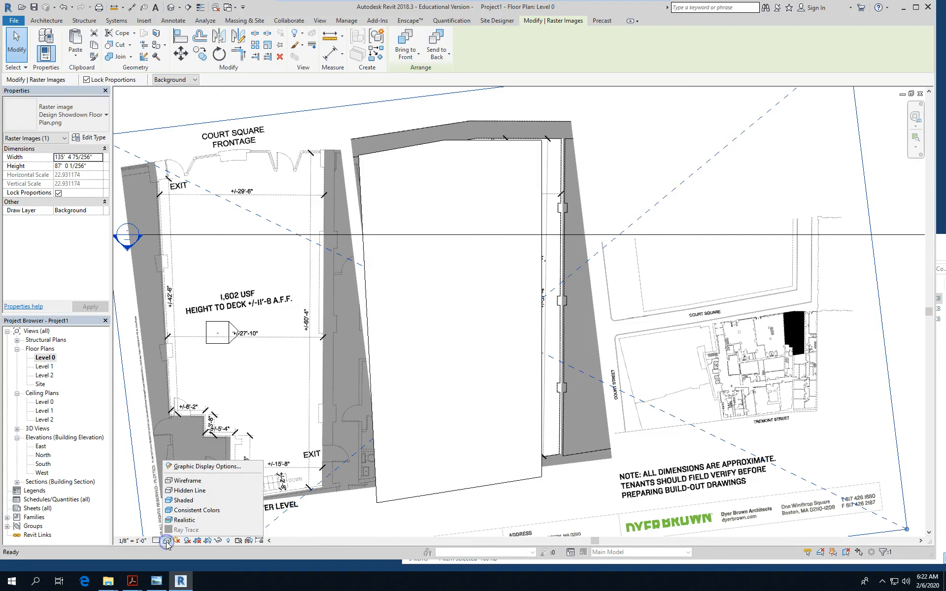
left_click(188, 480)
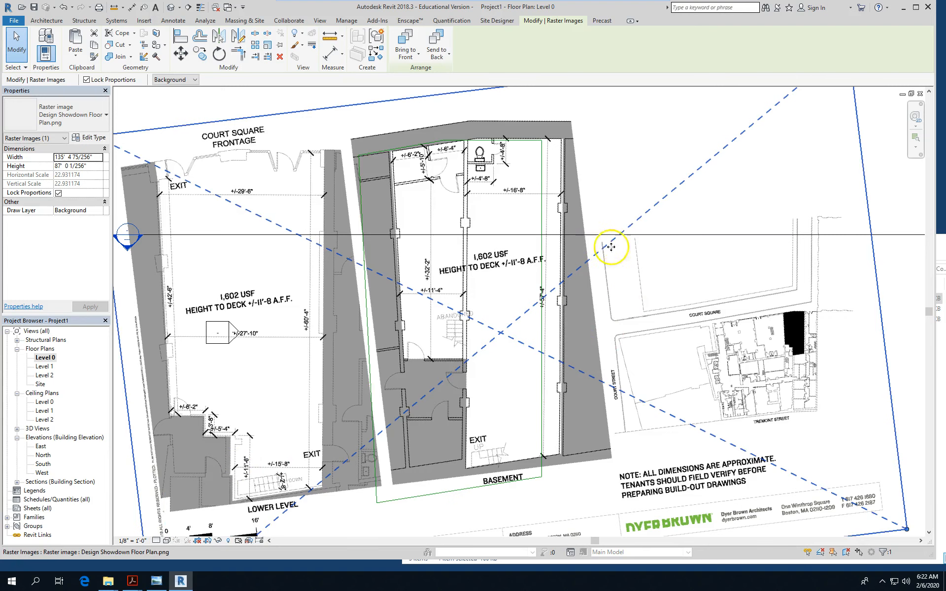
Nudge the floor plan image left until the basement walls sit close to the green building outline
scroll(367, 155, "up", 1)
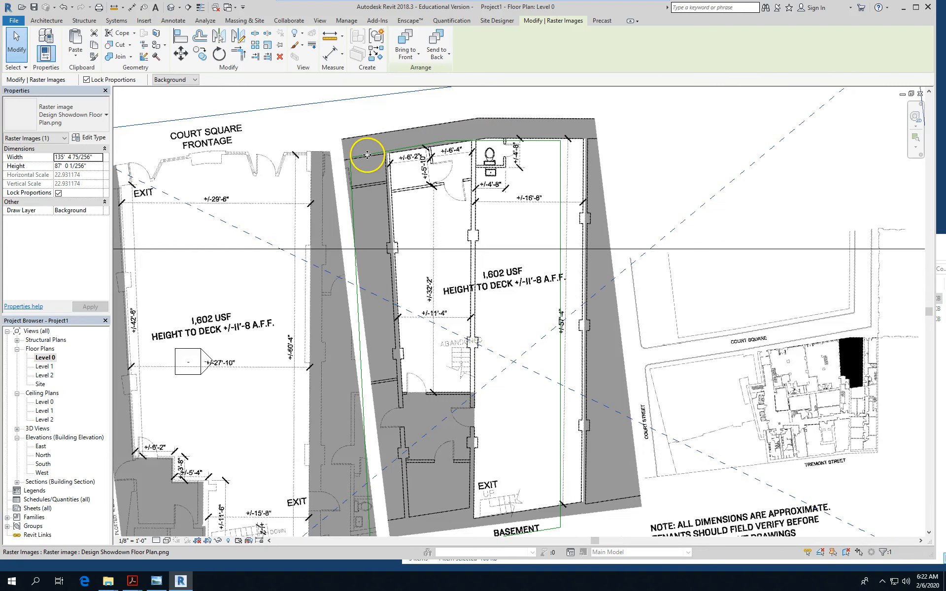
scroll(367, 152, "up", 3)
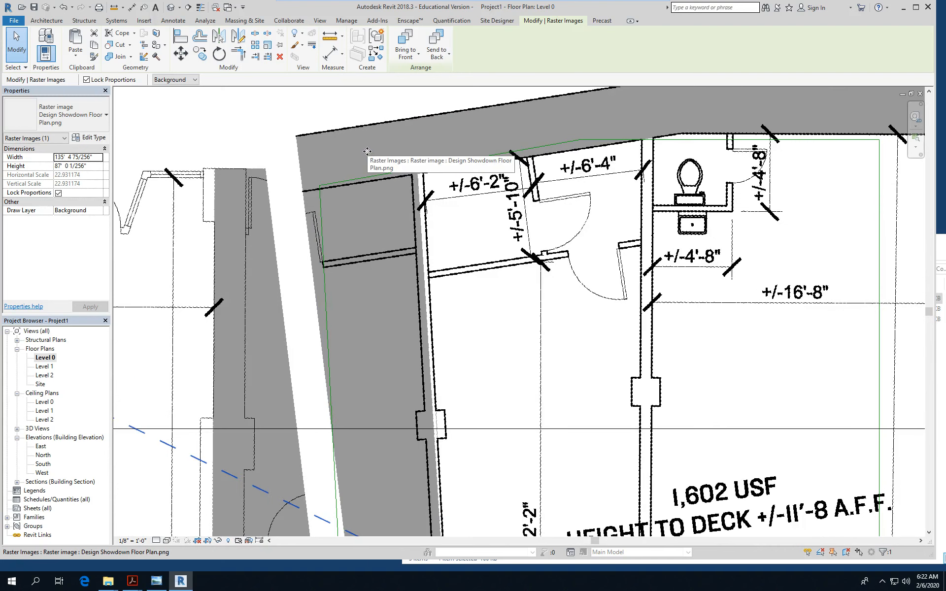
scroll(367, 151, "down", 2)
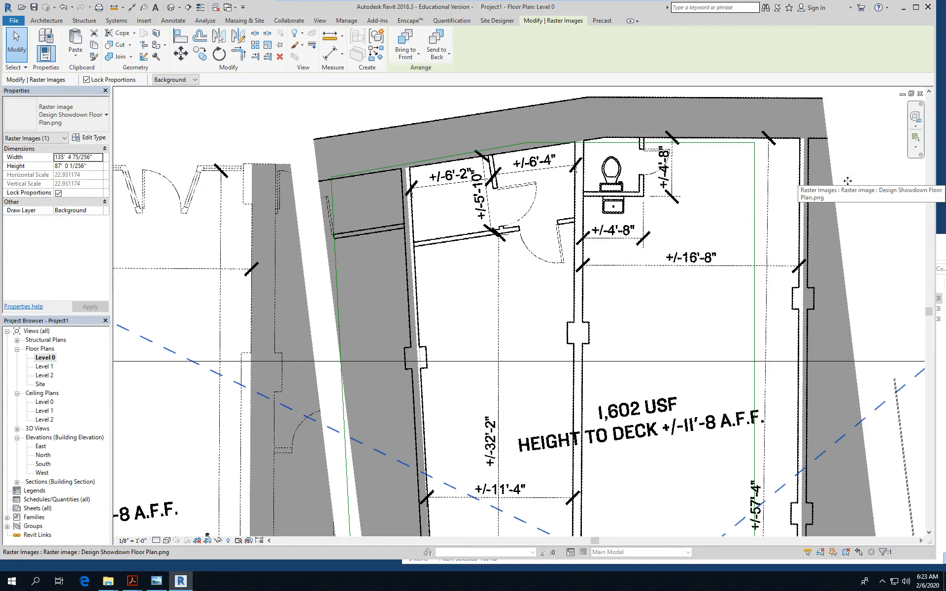
key("Left")
key("Left")
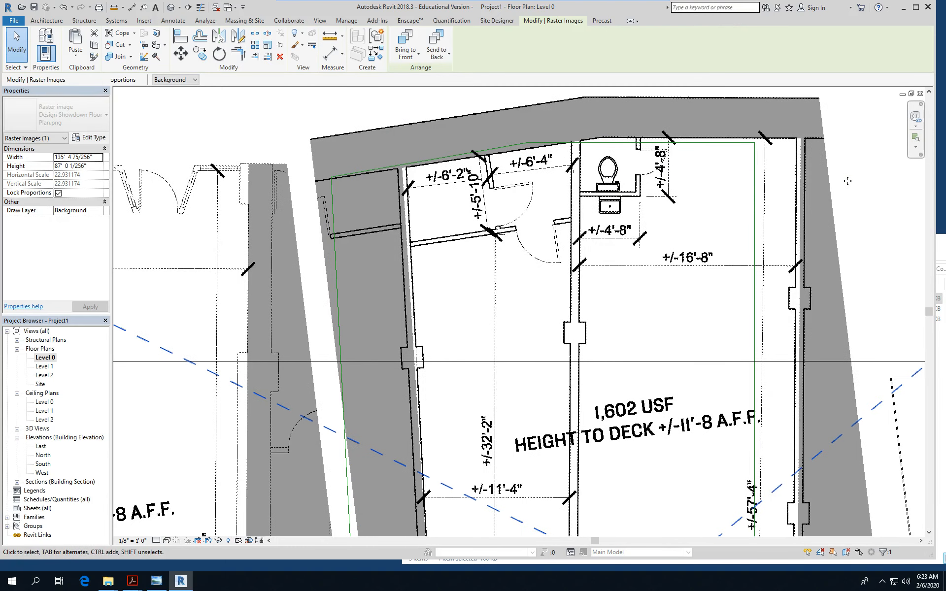
key("Left")
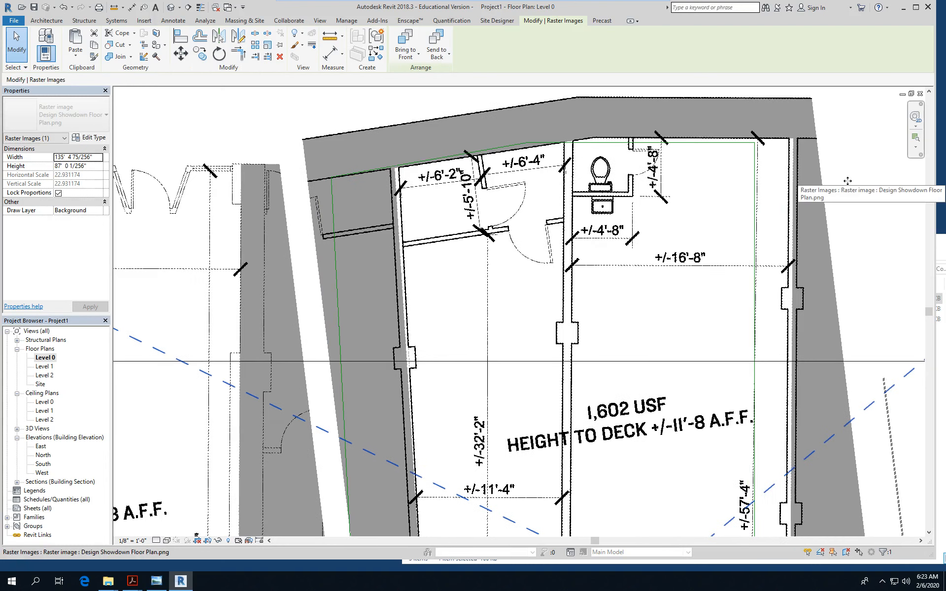
key("Left")
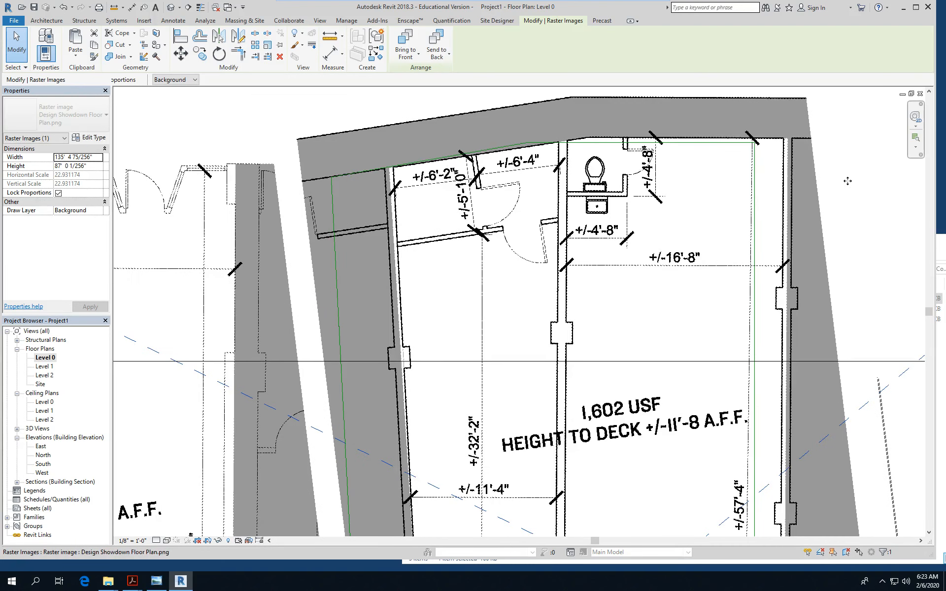
key("Left")
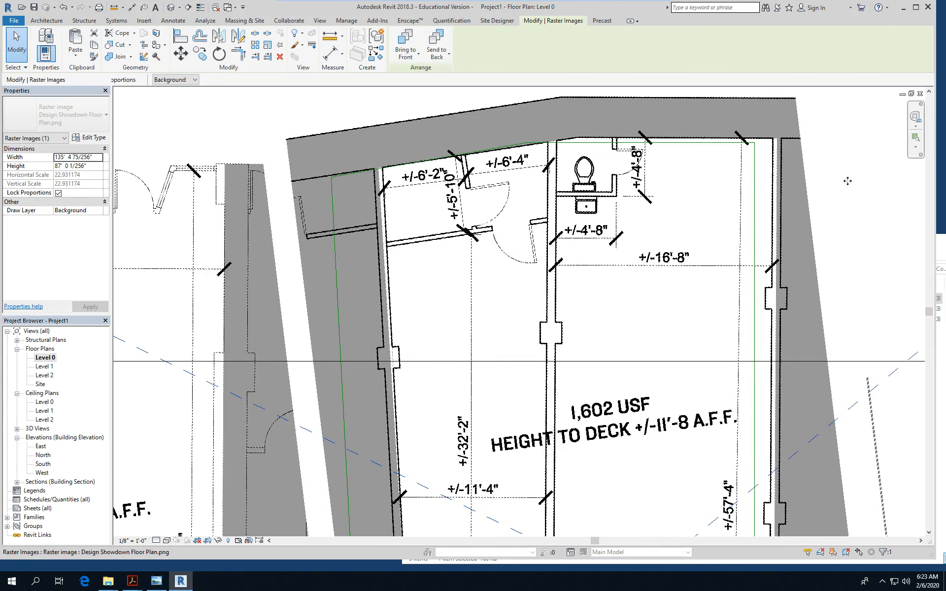
key("Left")
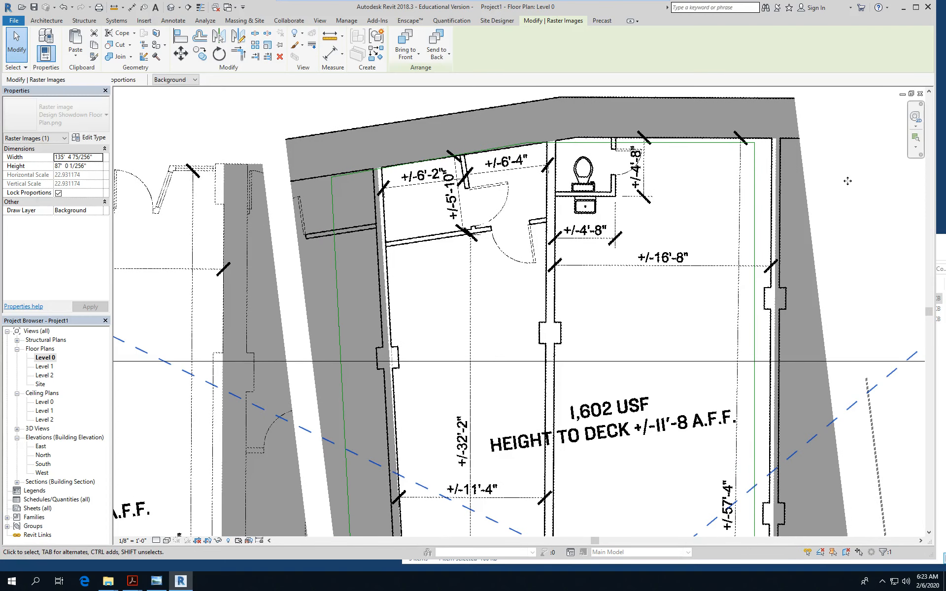
key("Left")
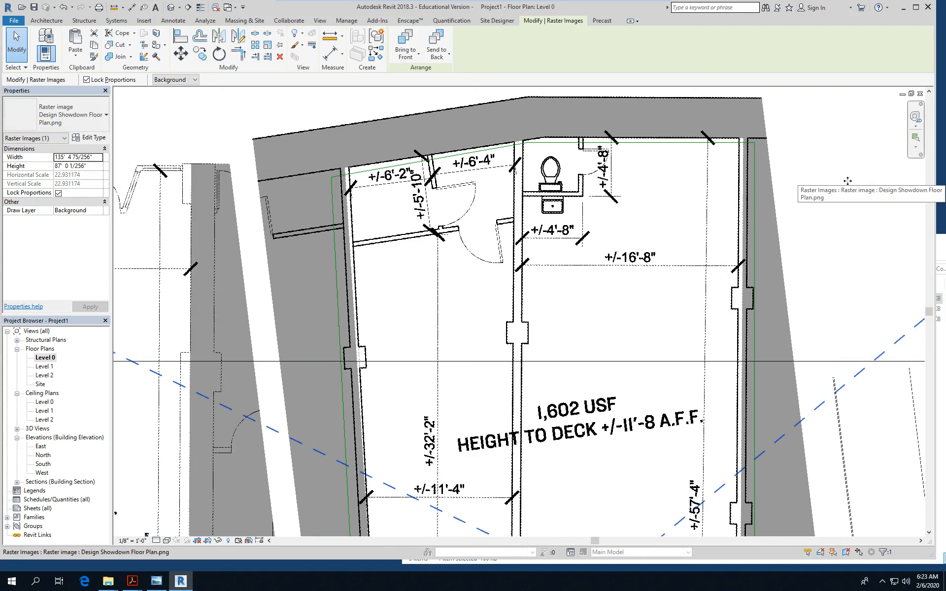
key("Left")
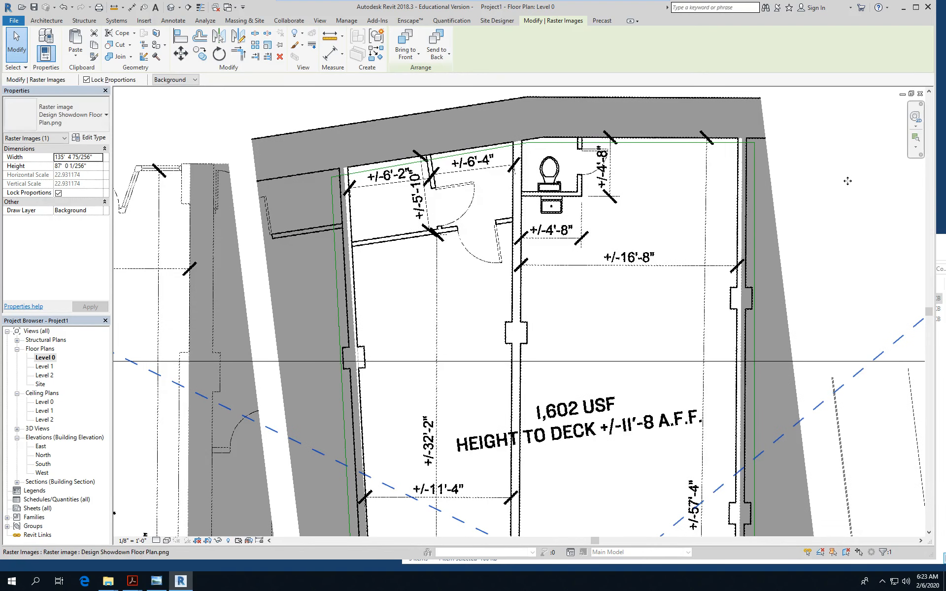
Nudge the plan image down and slightly further left so the basement's top wall meets the outline's top edge
key("Down")
key("Down")
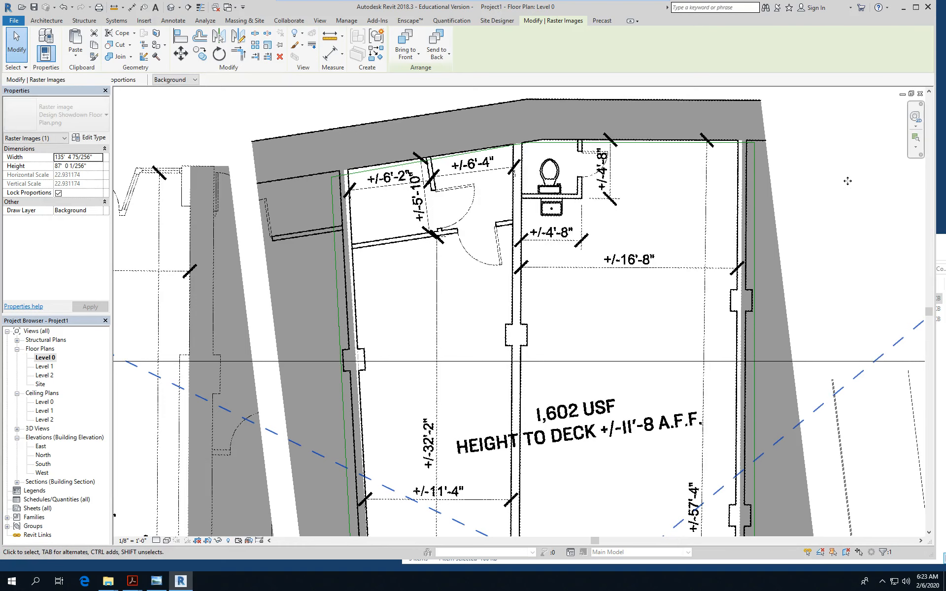
key("Left")
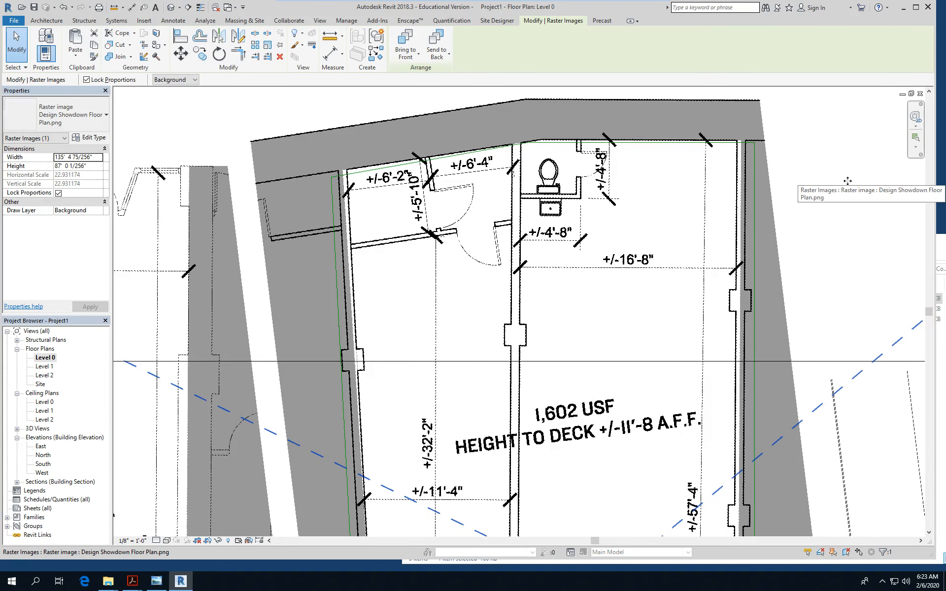
key("Left")
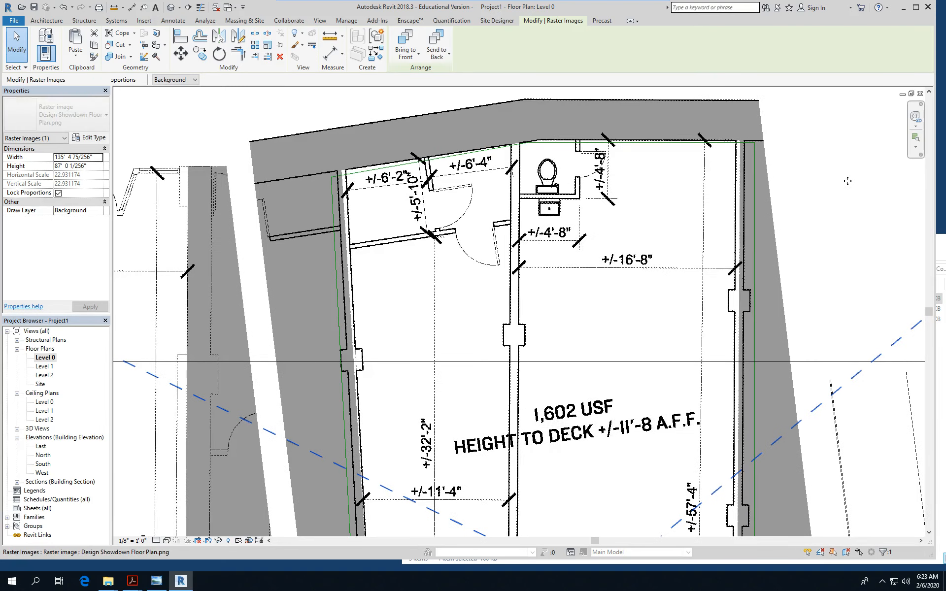
key("Down")
key("Left")
key("Left")
key("Left")
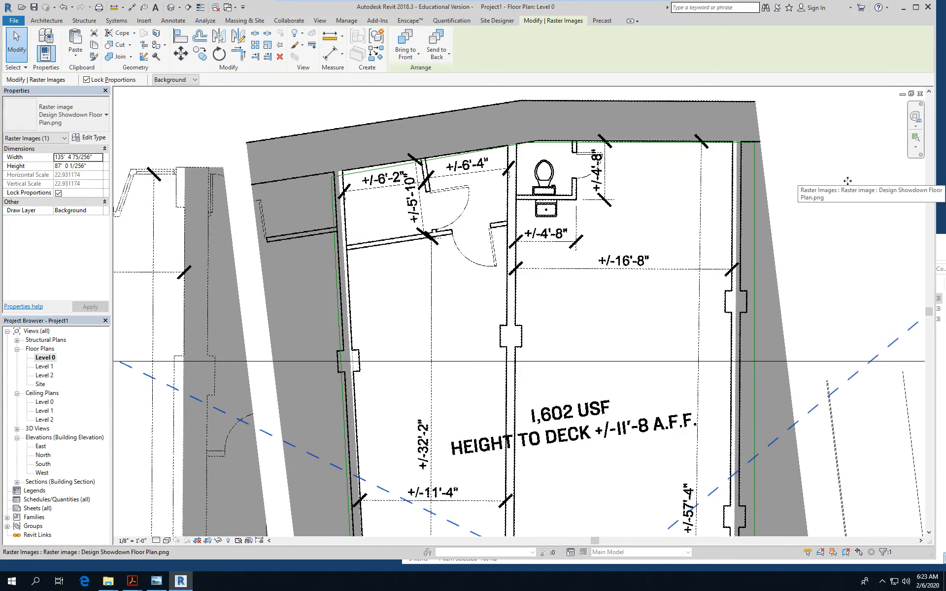
key("Left")
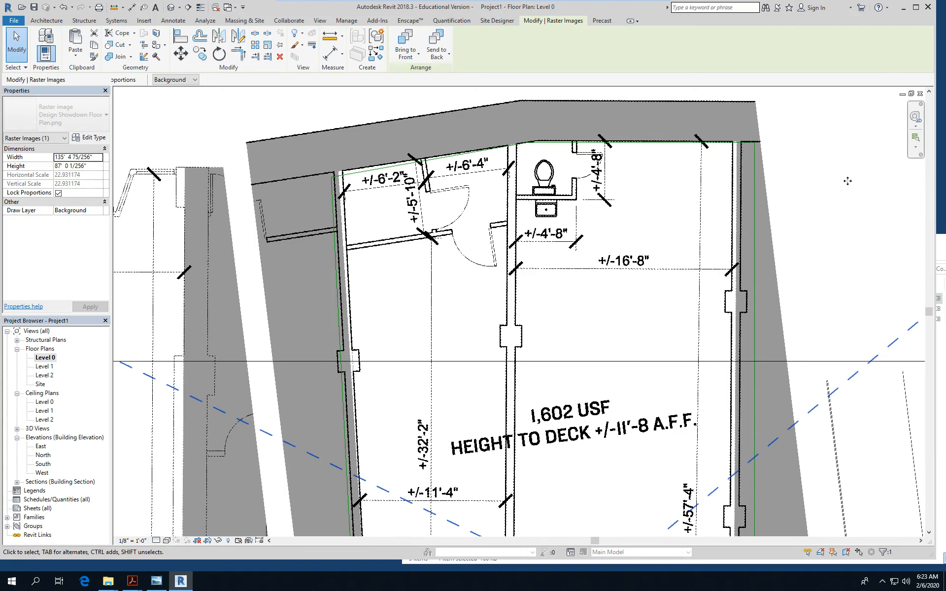
Nudge the plan image back right to balance the basement between the outline's sides, and deselect it
key("Right")
key("Right")
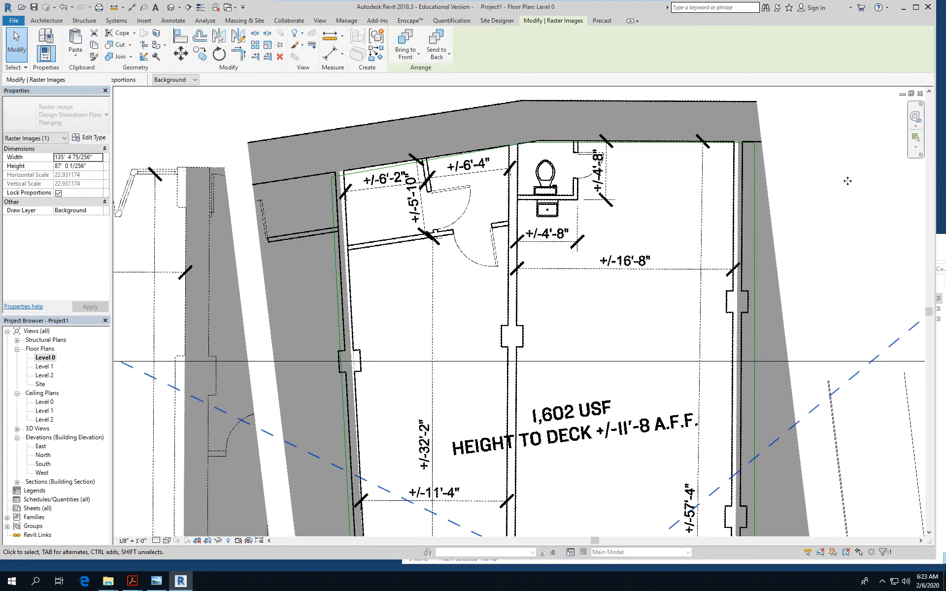
key("Right")
key("Right")
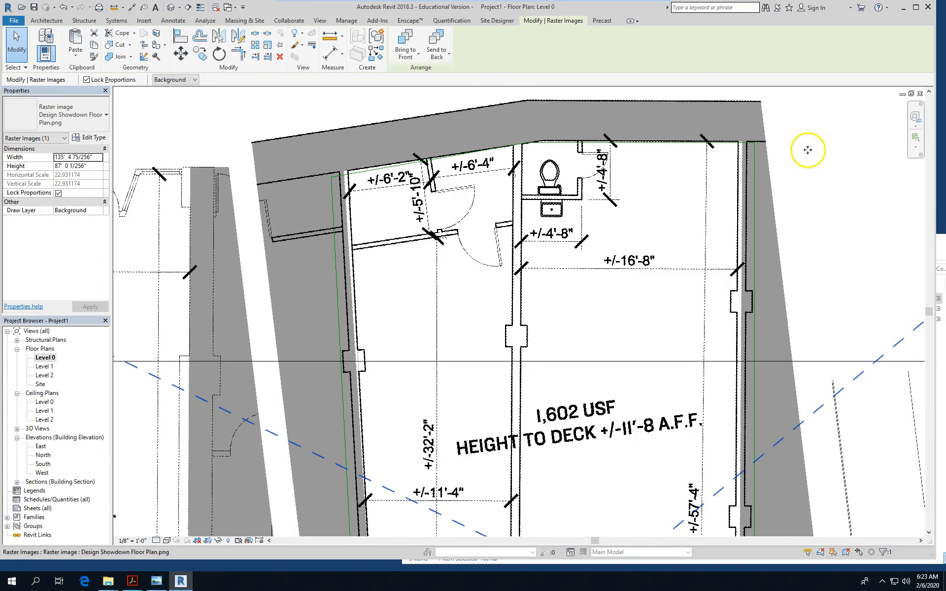
scroll(486, 266, "down", 1)
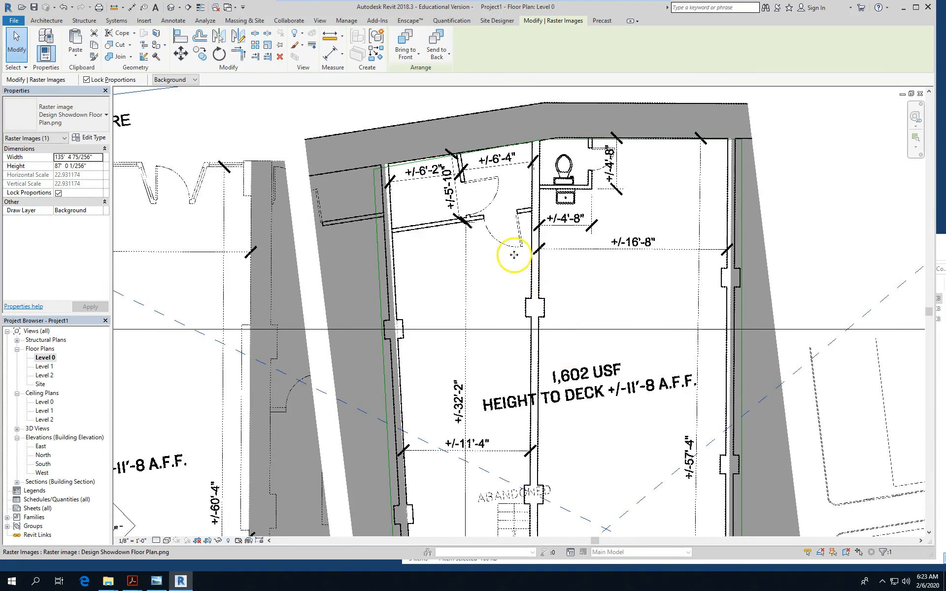
scroll(505, 227, "down", 4)
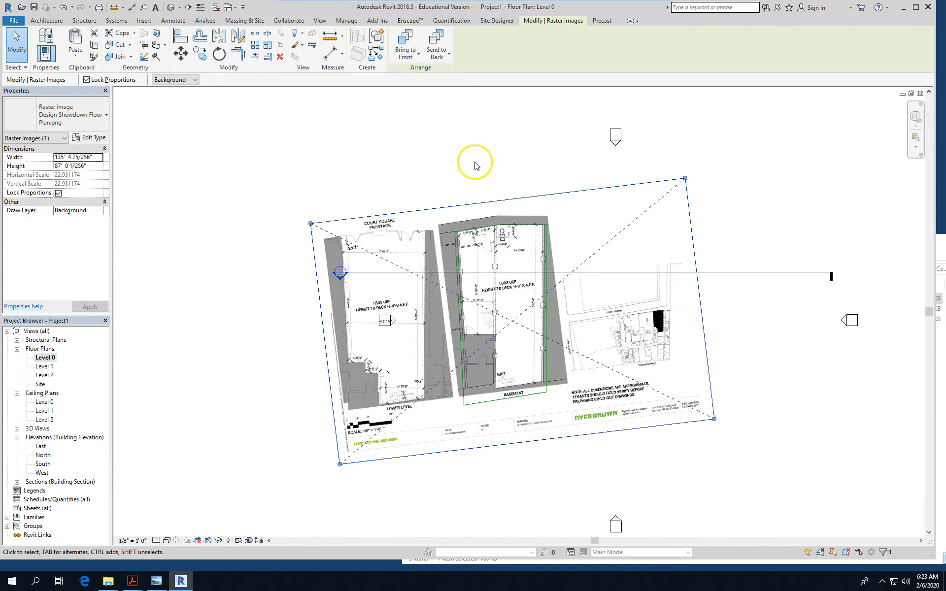
left_click(476, 165)
scroll(487, 316, "up", 2)
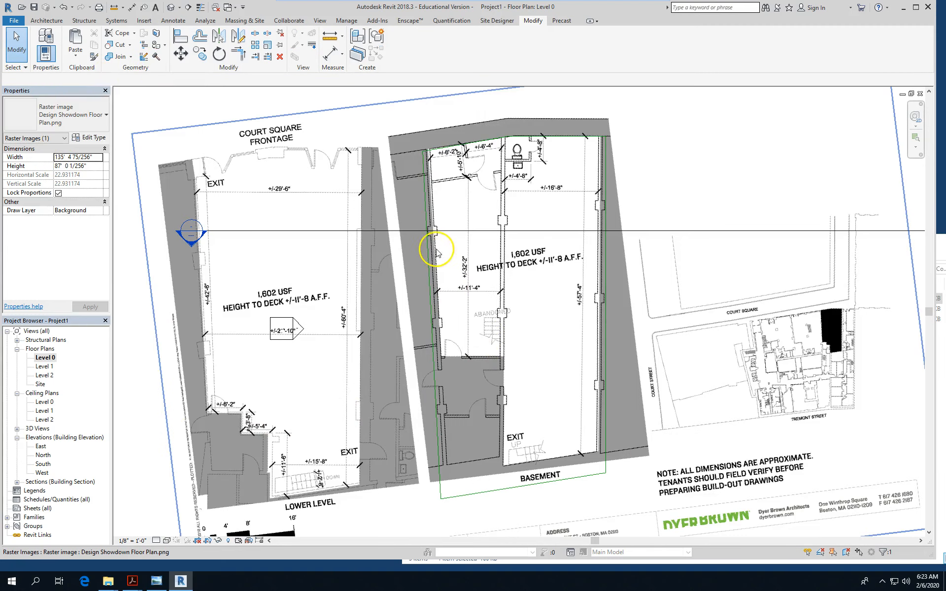
key("Escape")
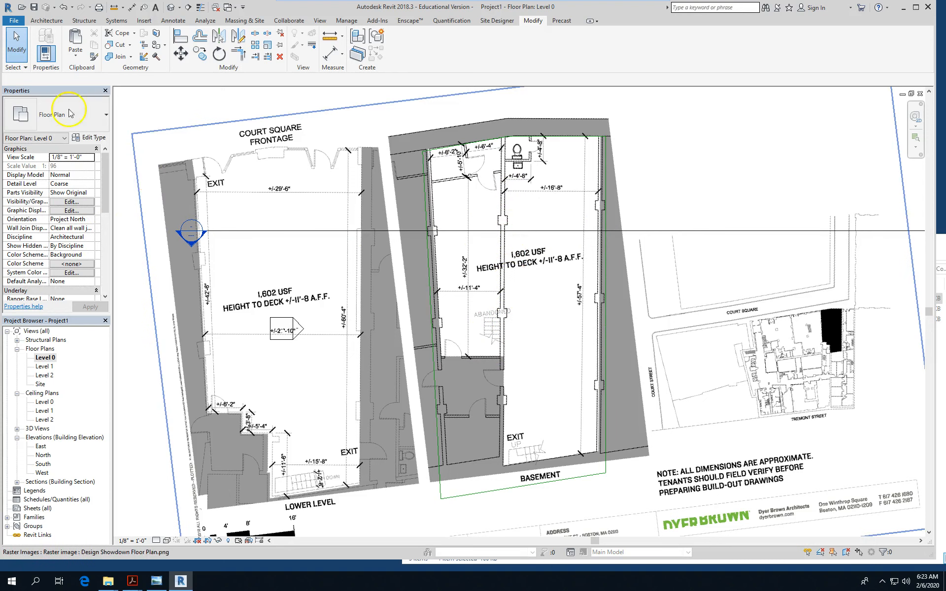
Place two 24" x 24" rectangular architectural columns over the upper and middle column marks on the basement's central wall
left_click(40, 22)
left_click(156, 52)
left_click(189, 103)
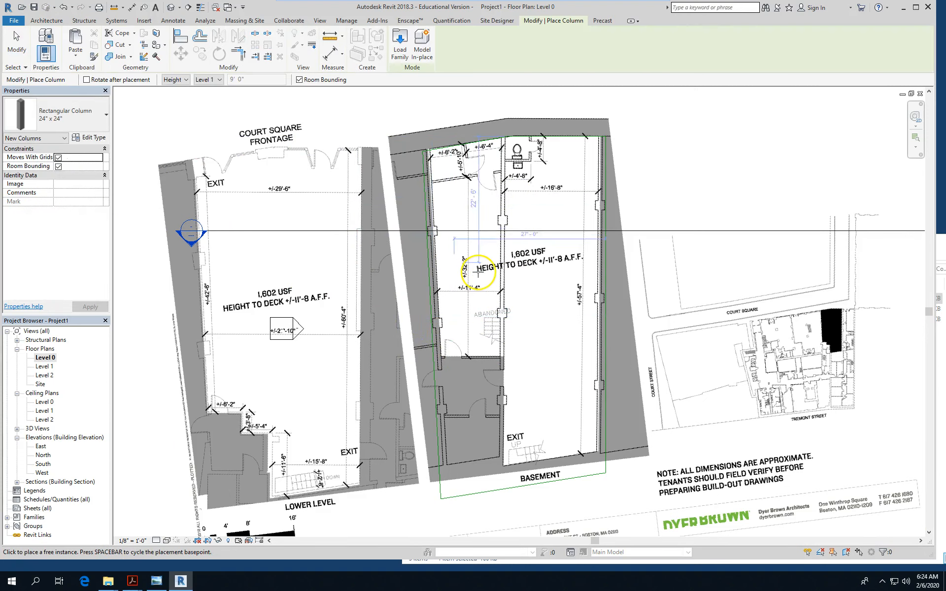
scroll(491, 231, "up", 2)
left_click(492, 231)
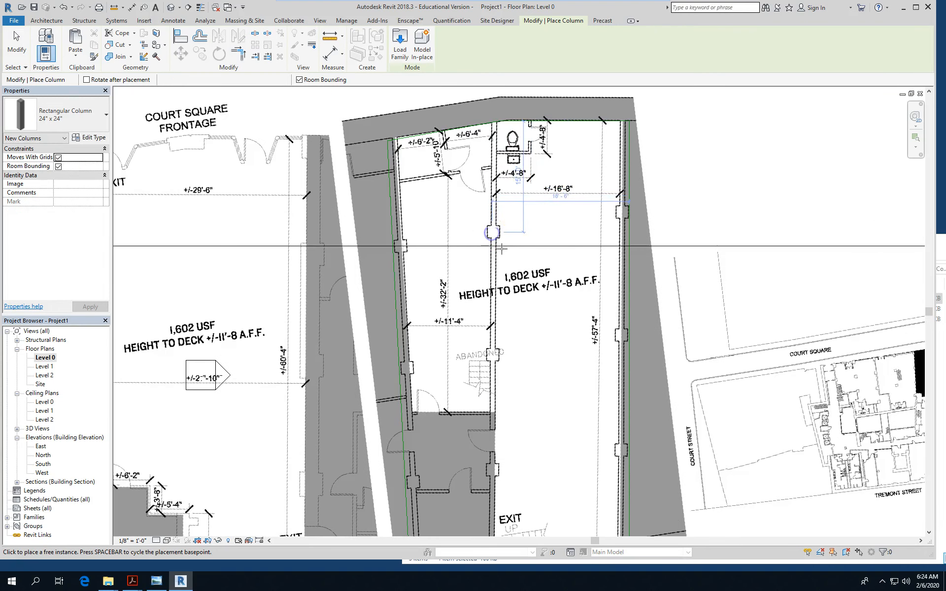
left_click(493, 355)
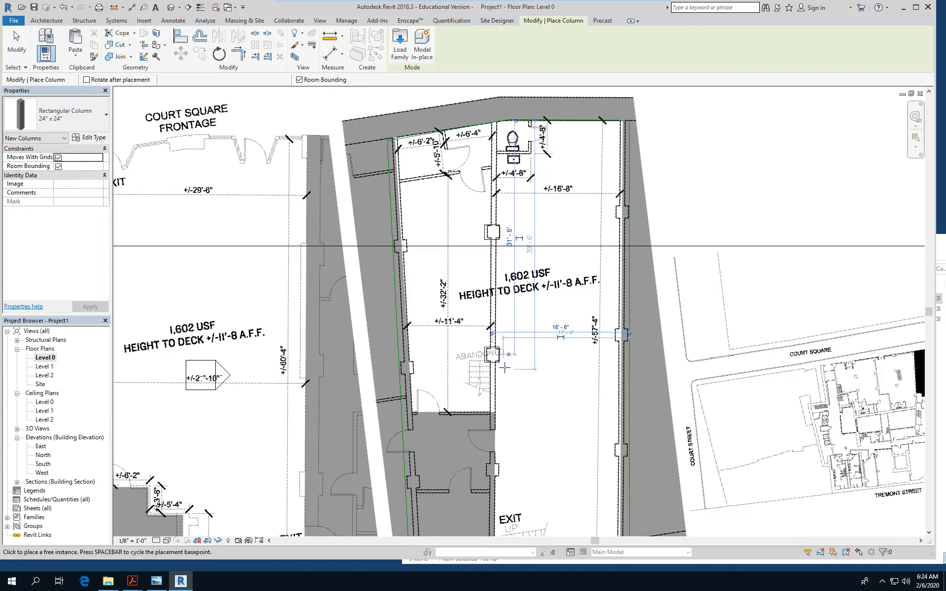
Place a third 24" x 24" column over the lowest column mark on the basement's central wall and finish column placement
scroll(436, 280, "up", 1)
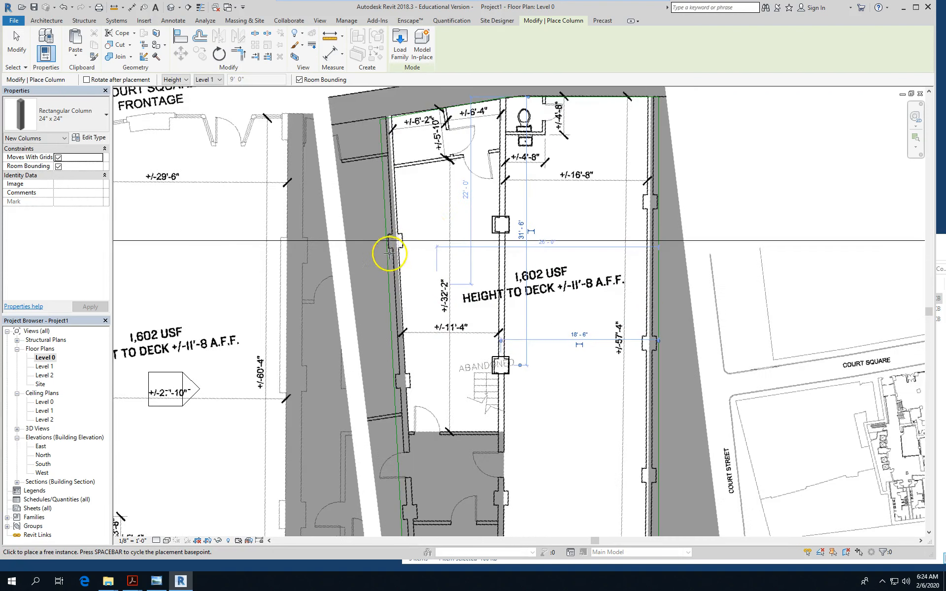
scroll(445, 235, "up", 1)
scroll(453, 219, "down", 2)
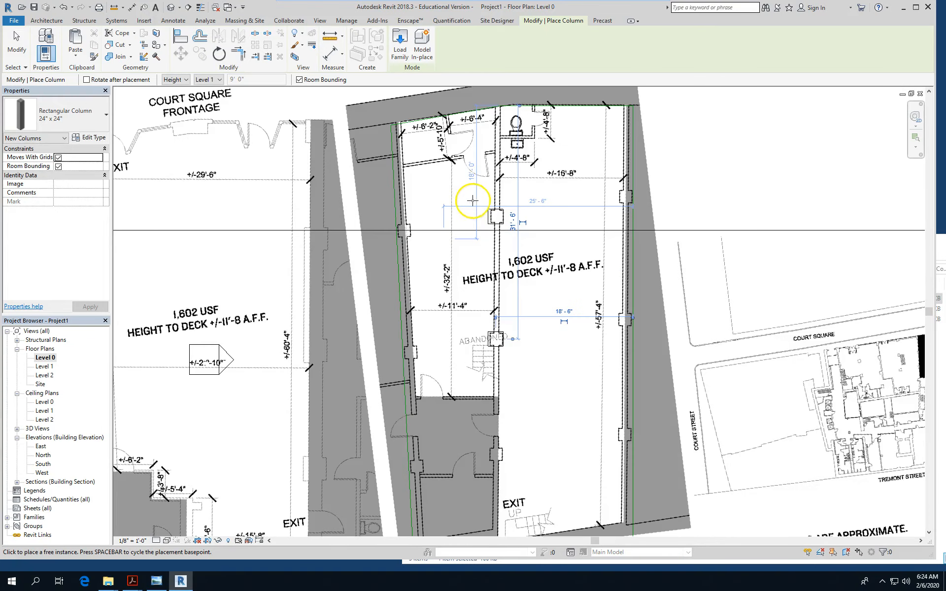
scroll(500, 416, "down", 3)
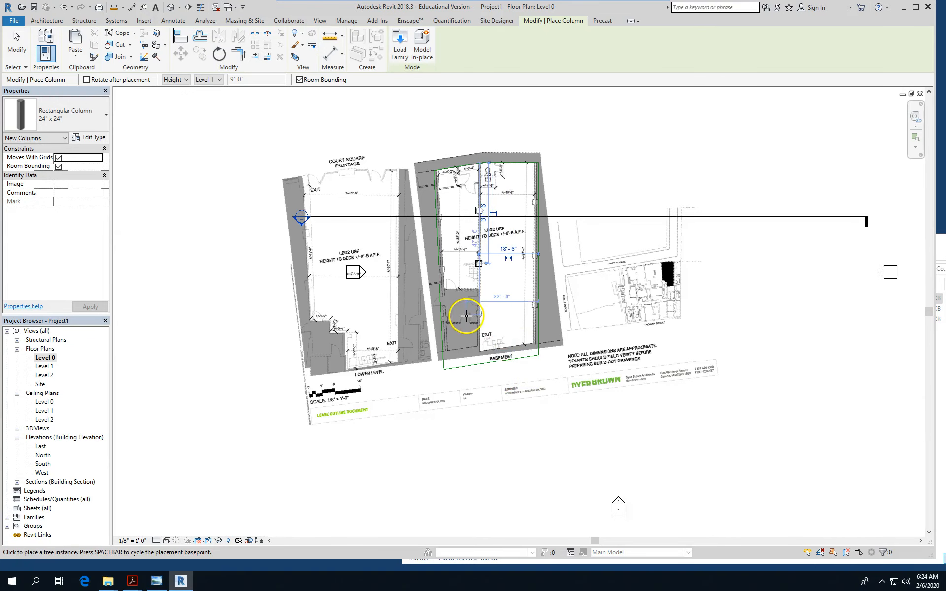
scroll(480, 320, "up", 1)
scroll(481, 317, "up", 1)
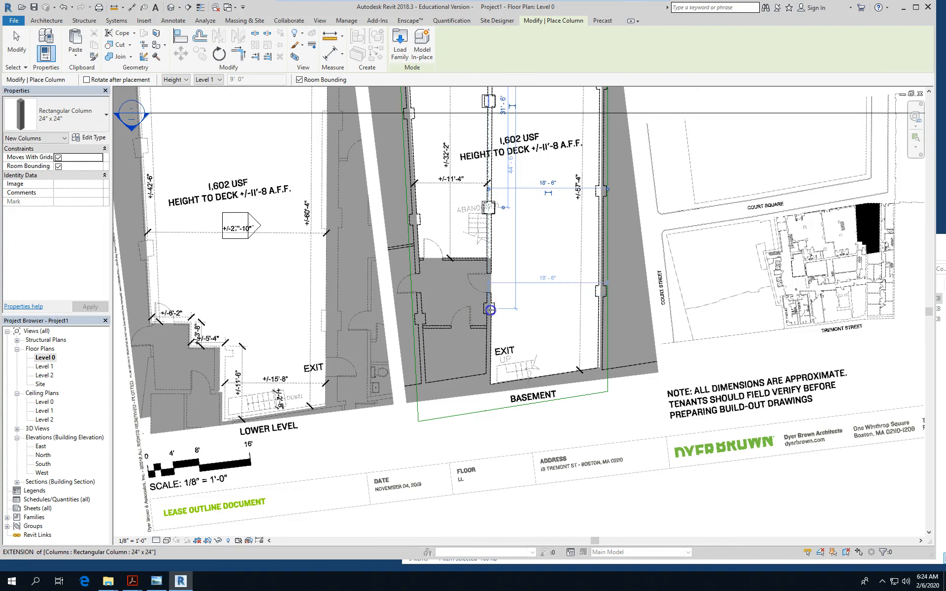
left_click(490, 310)
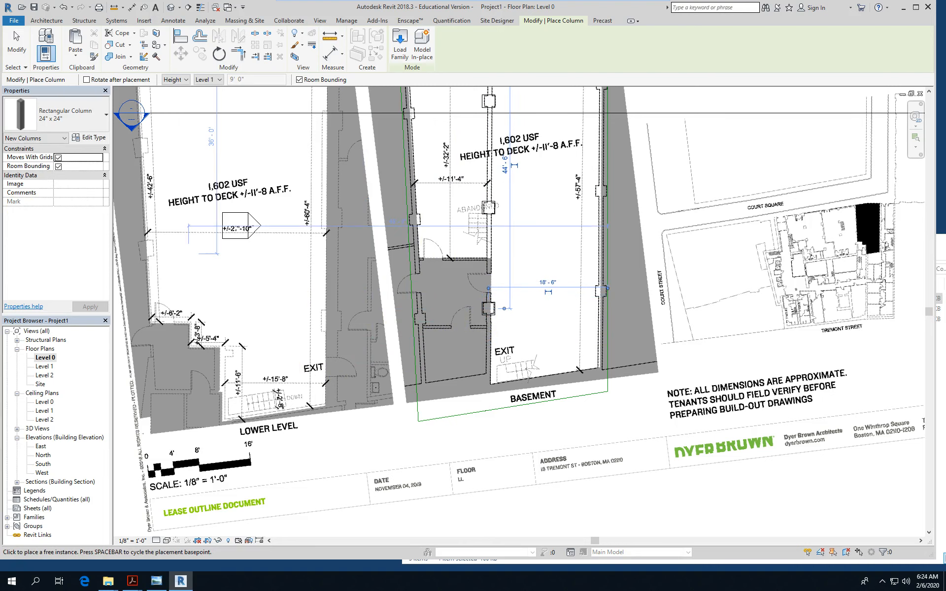
left_click(16, 42)
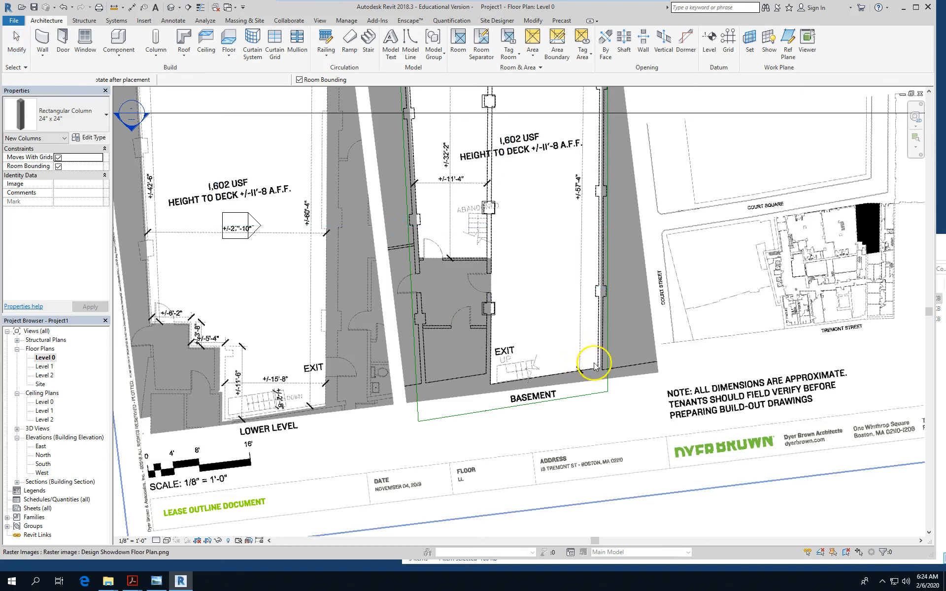
Open the Level 1 floor plan and select every 24" x 24" rectangular column visible in that view
scroll(229, 310, "down", 5)
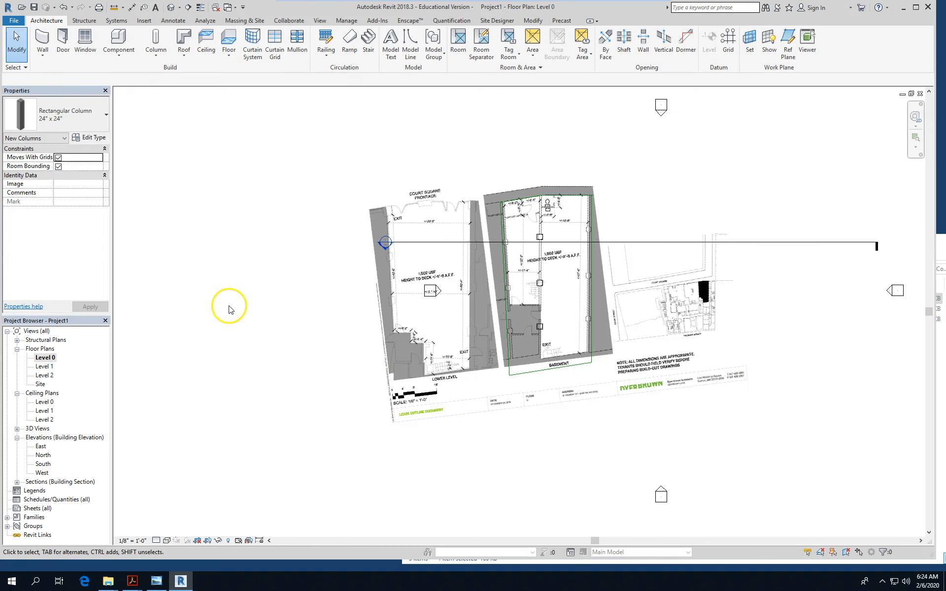
left_click(49, 367)
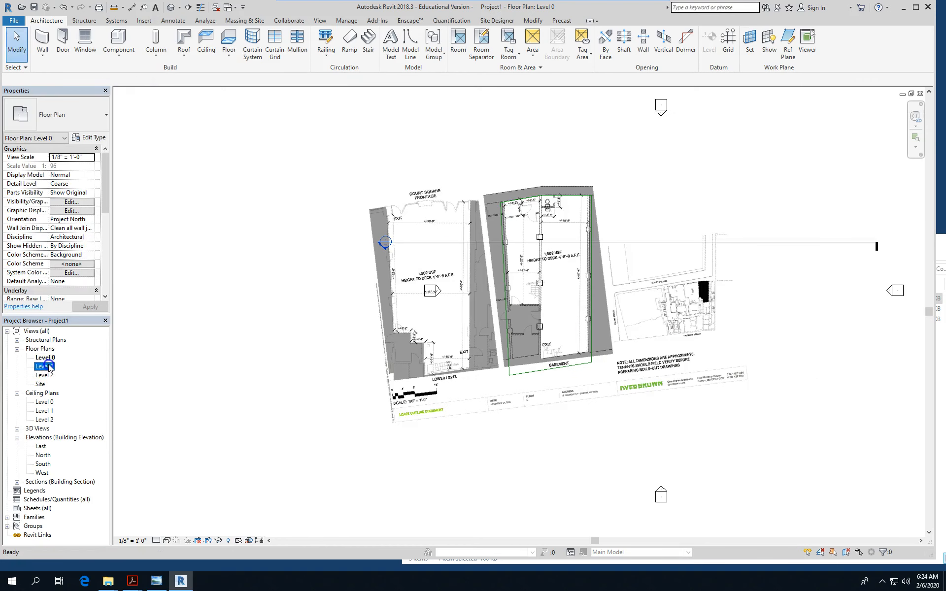
double_click(48, 367)
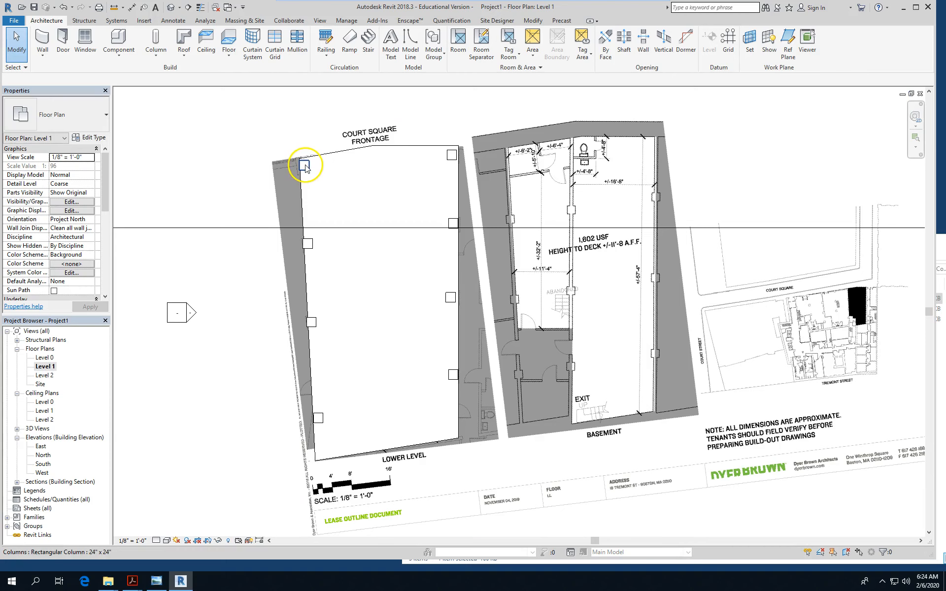
left_click(306, 167)
right_click(305, 165)
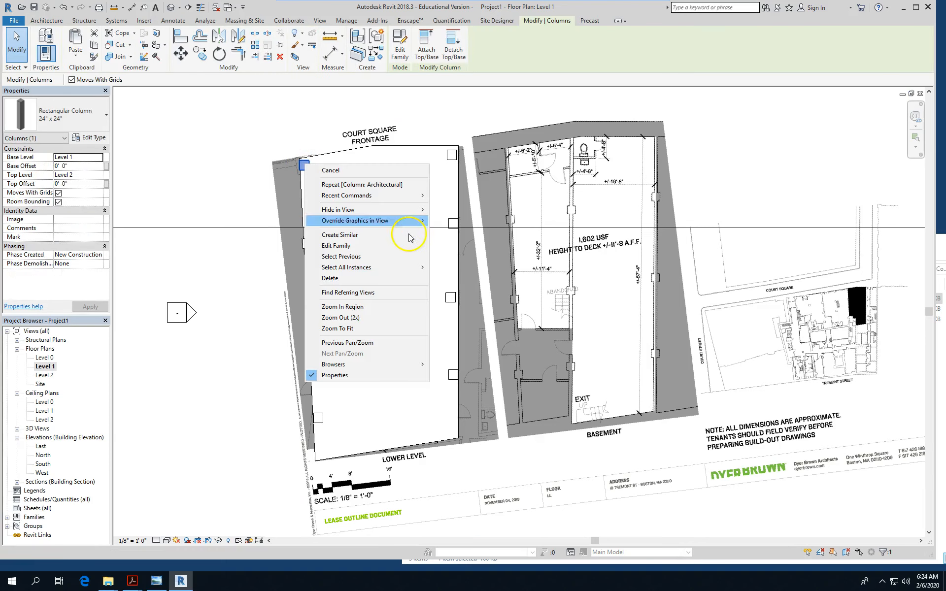
mouse_move(394, 267)
left_click(465, 267)
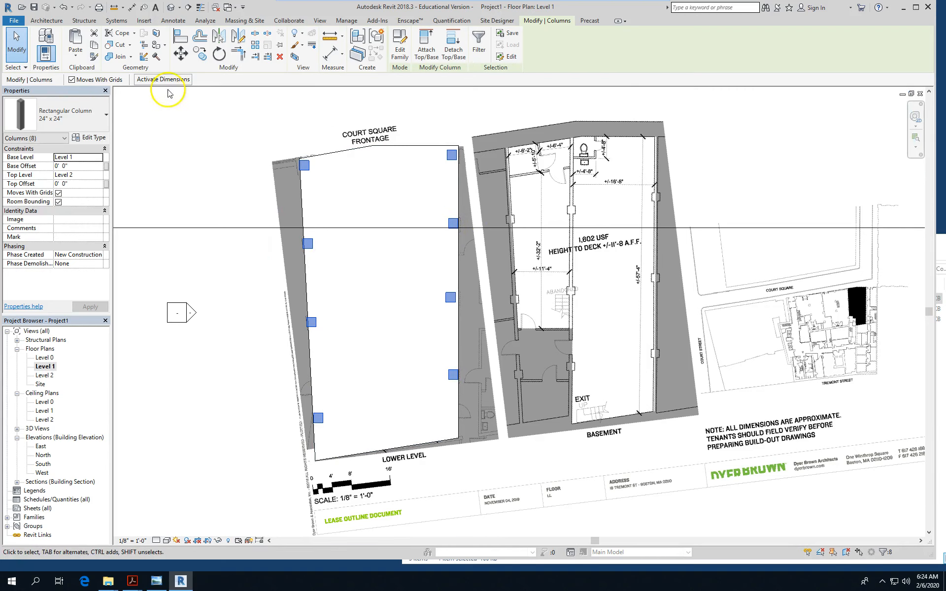
Copy the selected Level 1 columns and paste them into the Level 0 floor plan aligned to the current view
left_click(96, 46)
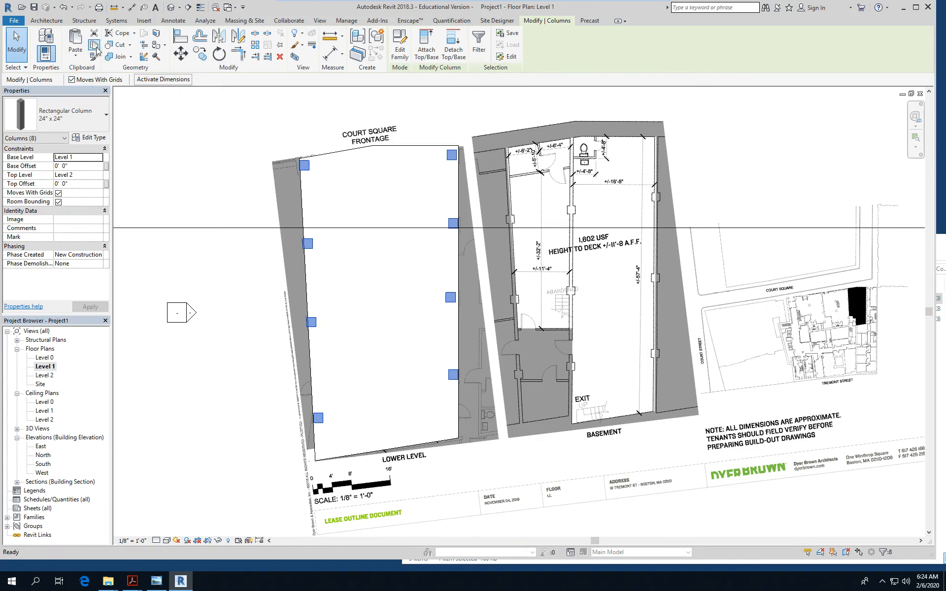
left_click(369, 263)
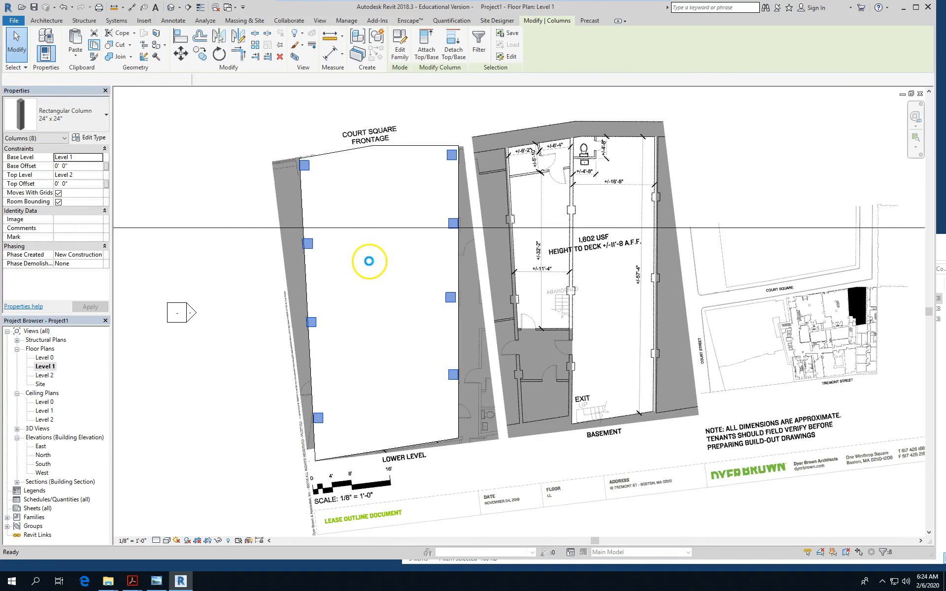
key("ctrl+Tab")
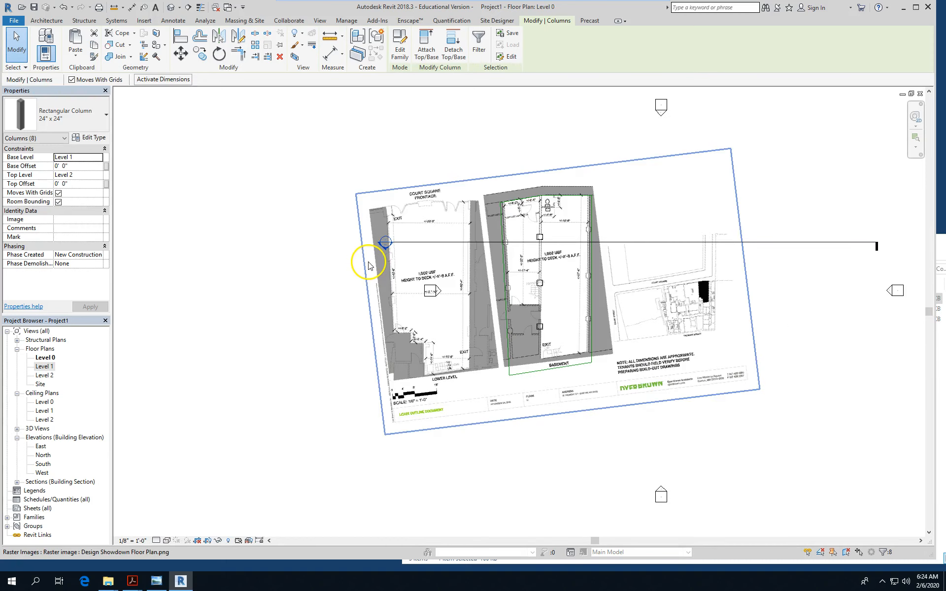
left_click(74, 53)
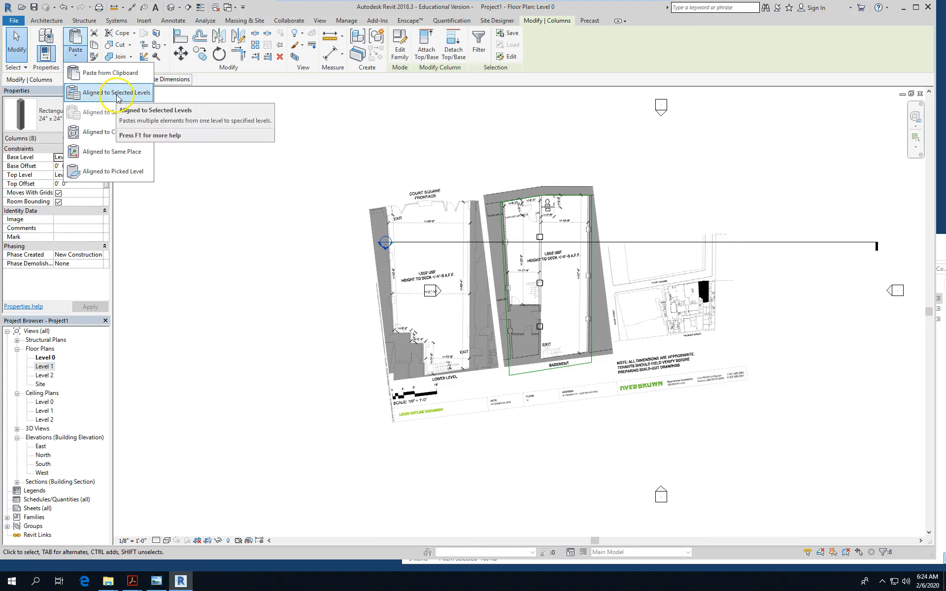
left_click(123, 132)
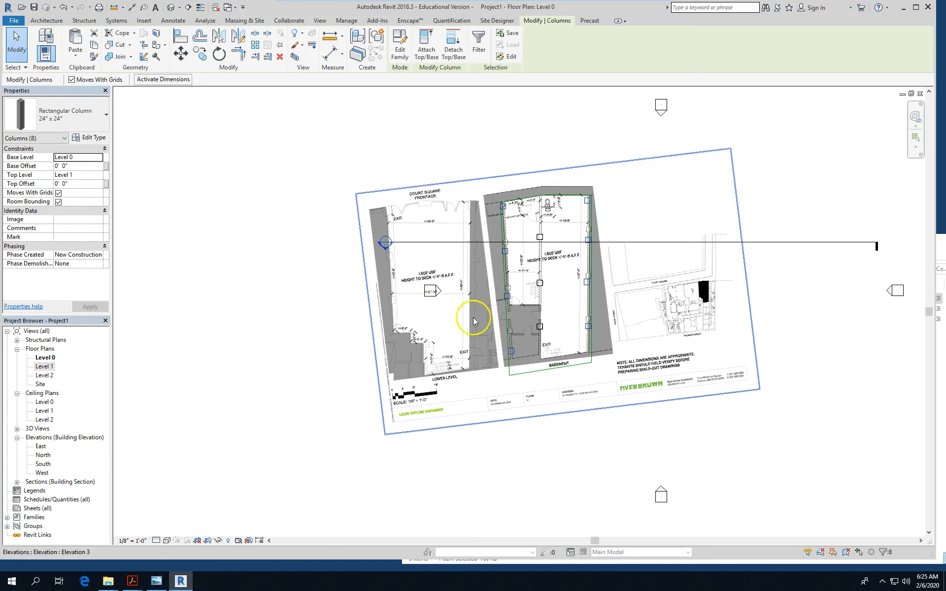
Compare the pasted columns' positions with the column marks on the basement and lower level plans
scroll(542, 270, "up", 3)
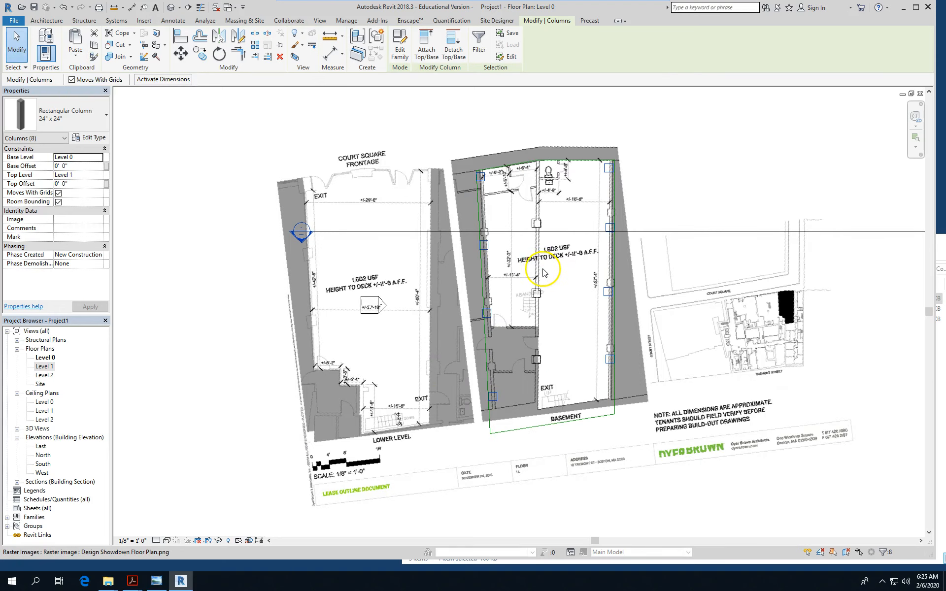
scroll(542, 274, "up", 1)
scroll(541, 276, "up", 1)
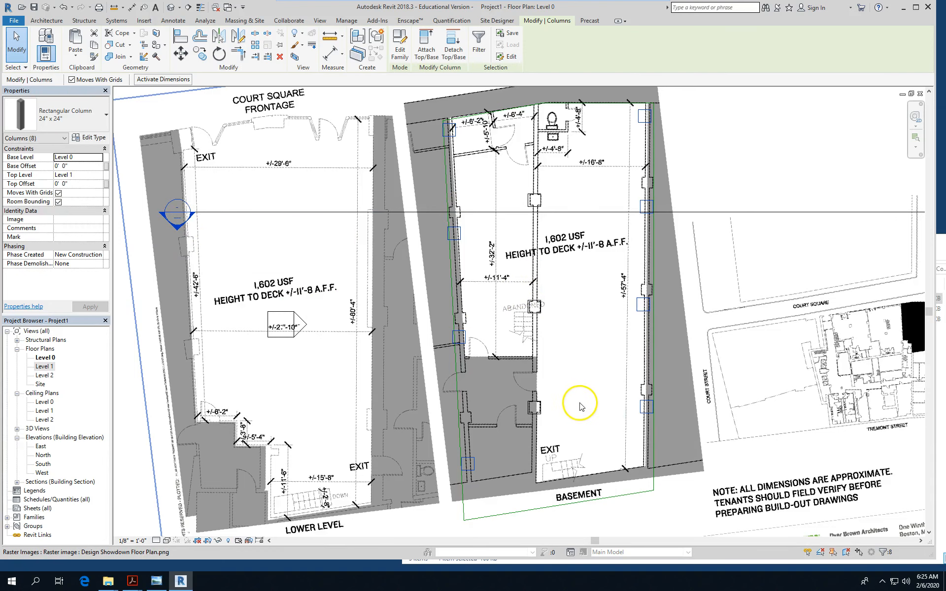
scroll(578, 397, "down", 1)
scroll(578, 393, "down", 1)
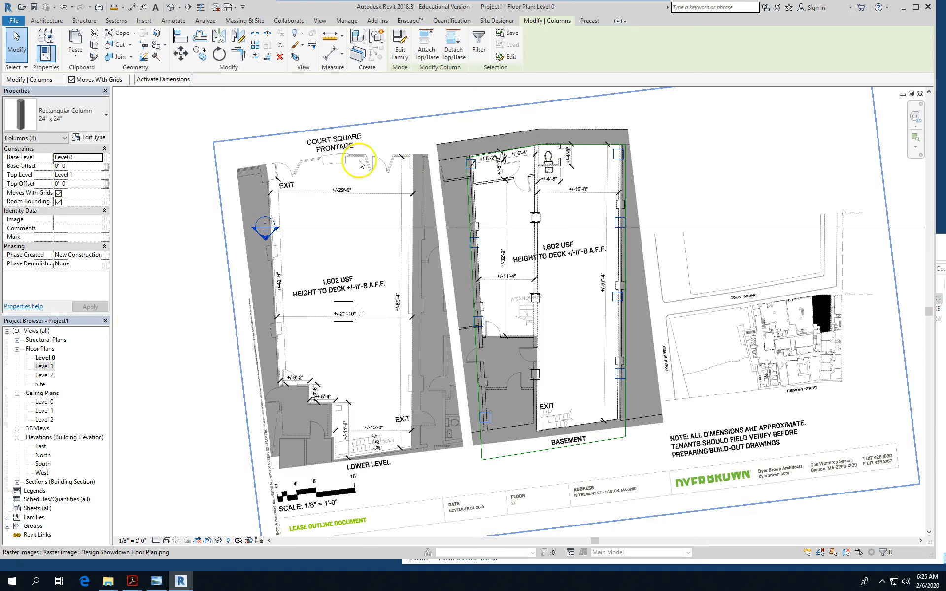
scroll(245, 188, "up", 2)
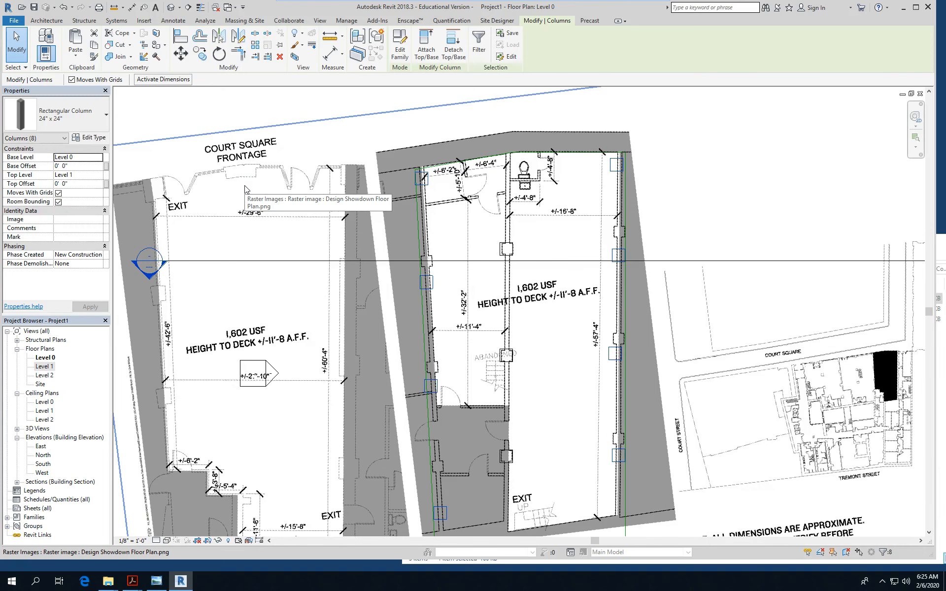
scroll(447, 154, "down", 1)
scroll(446, 151, "down", 1)
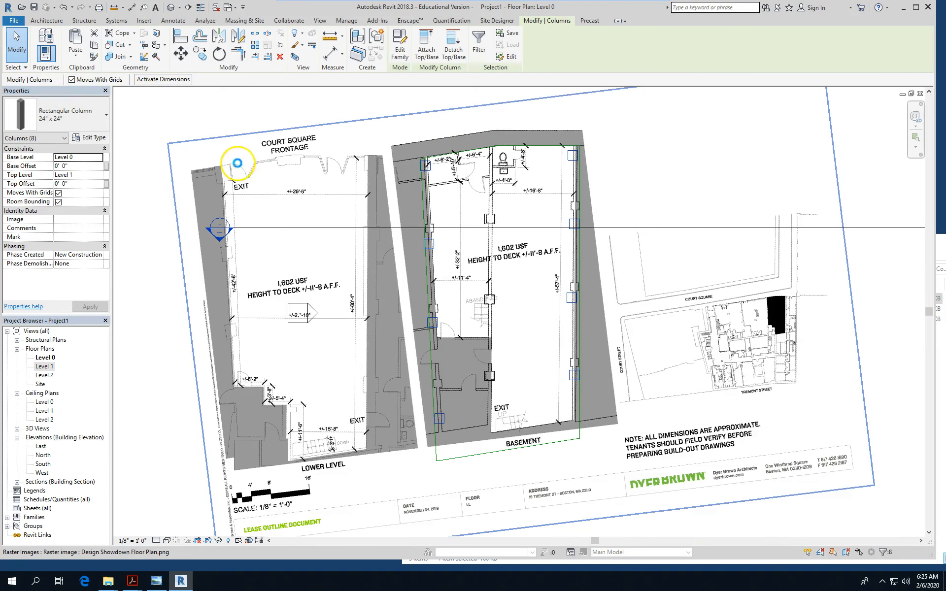
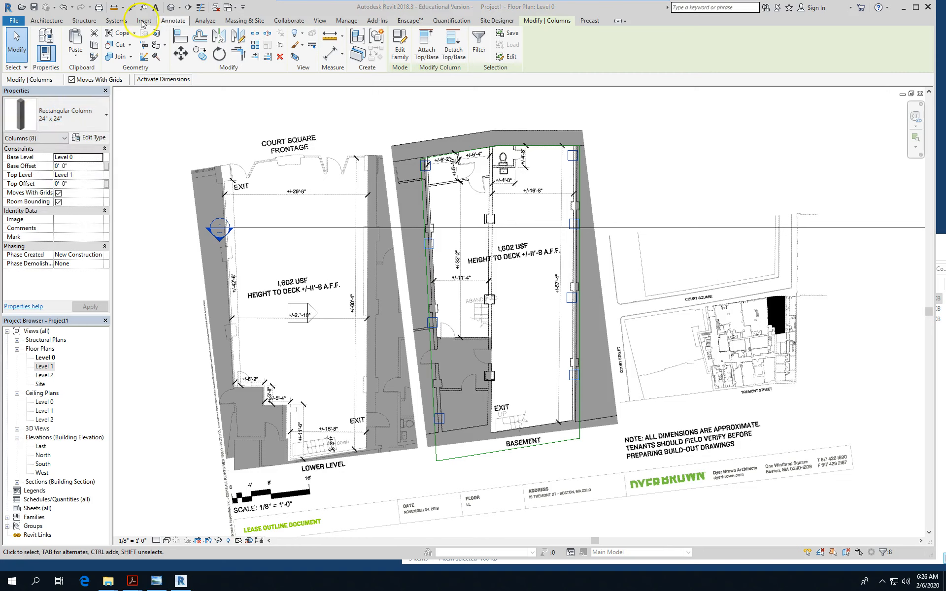
Start a new wall on Level 0 using the Generic - 12" basic wall type
left_click(42, 24)
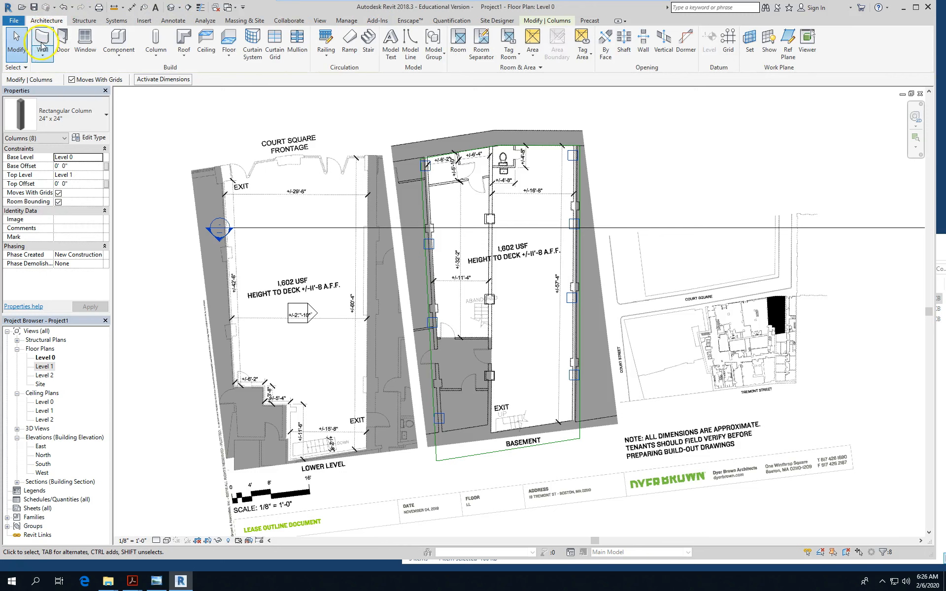
left_click(45, 43)
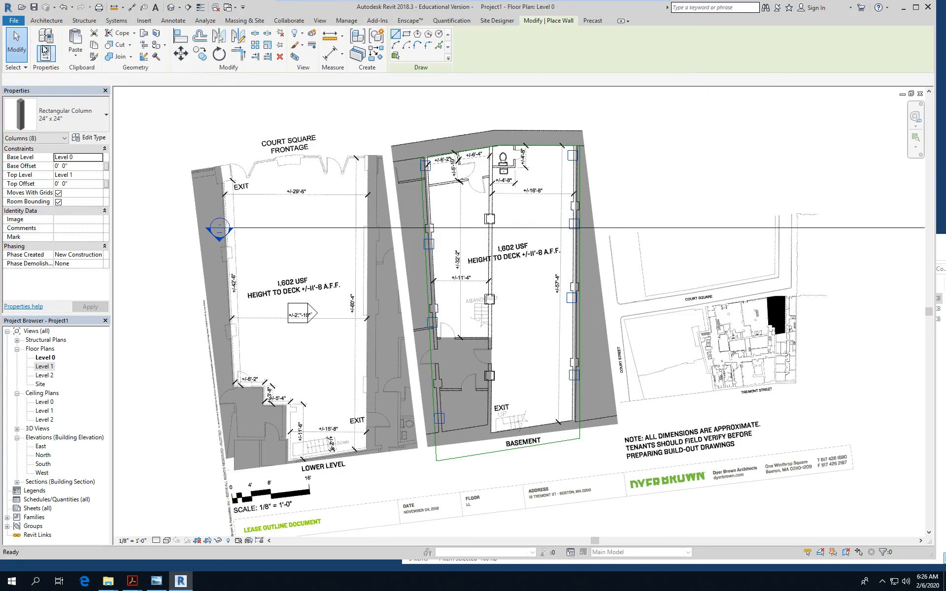
left_click(83, 119)
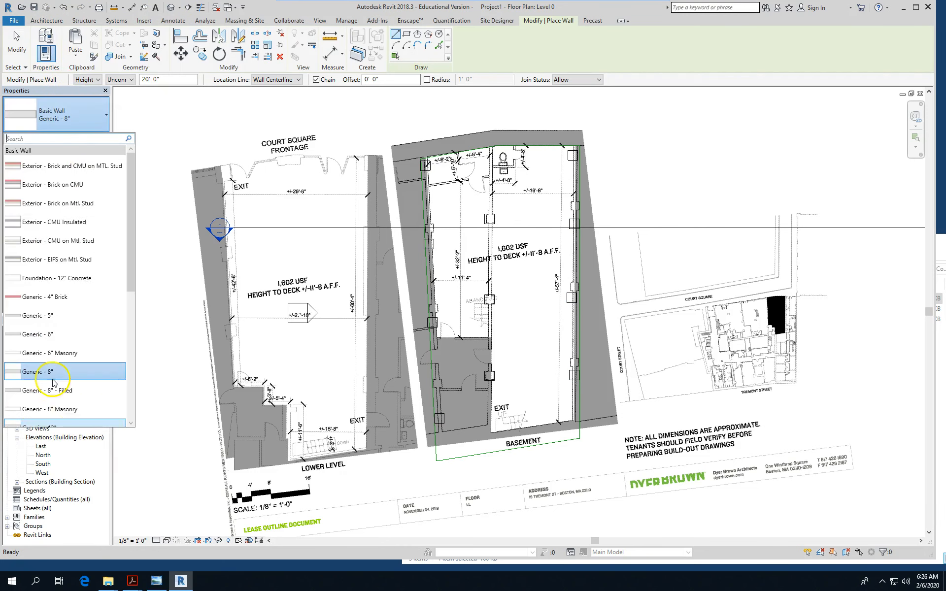
left_click_drag(130, 281, 126, 319)
left_click(48, 344)
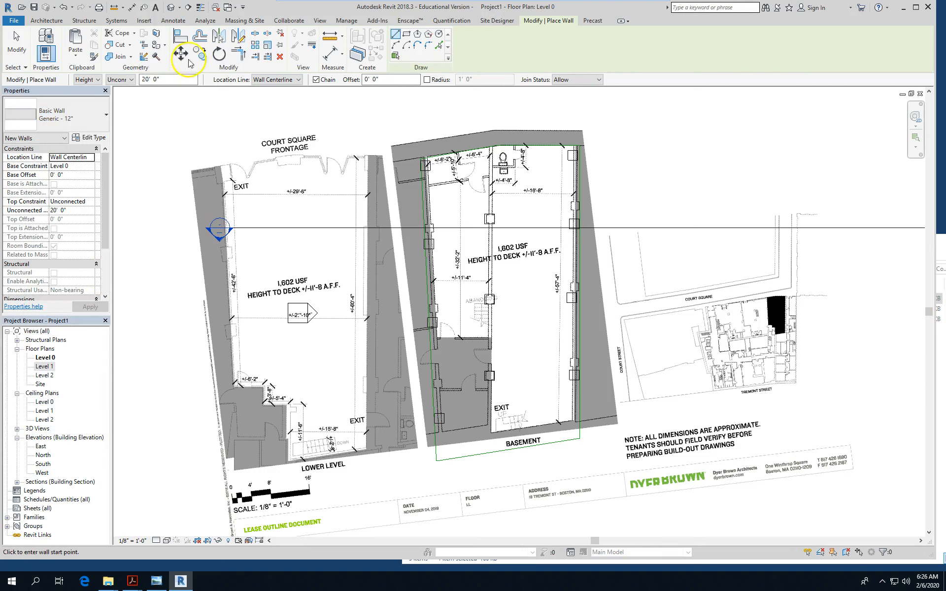
Set the new wall's location line to Finish Face: Exterior and its height up to Level 1
left_click(275, 80)
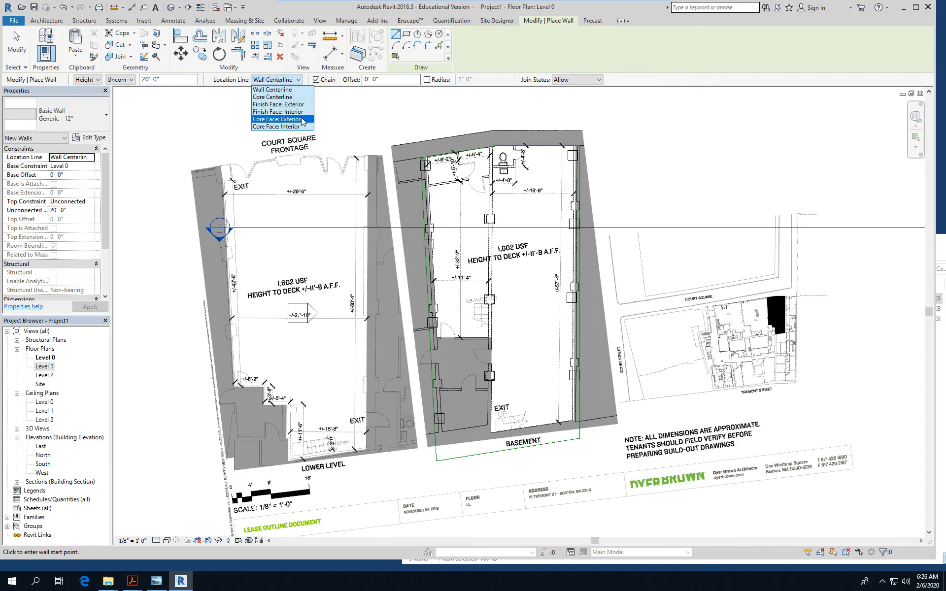
left_click(300, 105)
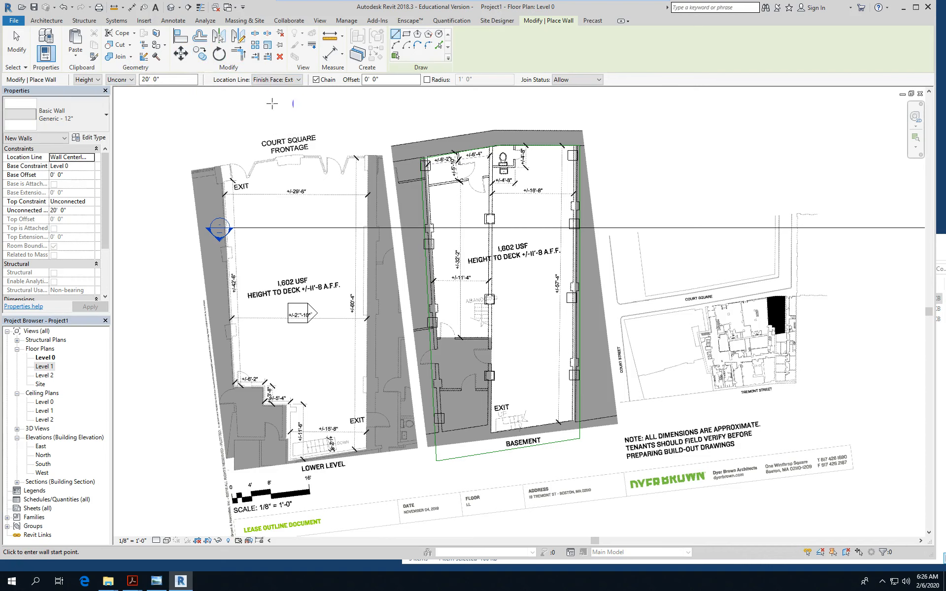
left_click(126, 80)
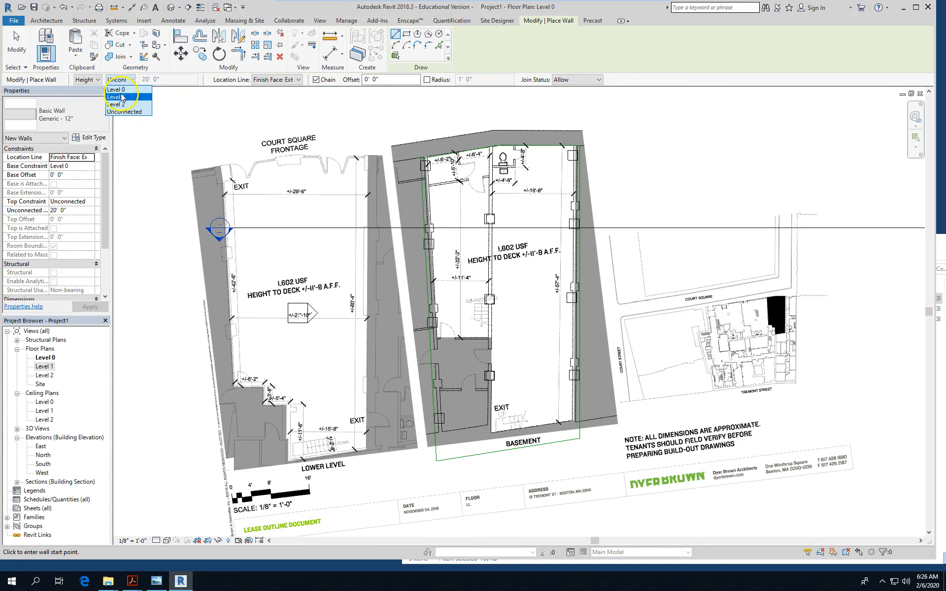
left_click(128, 82)
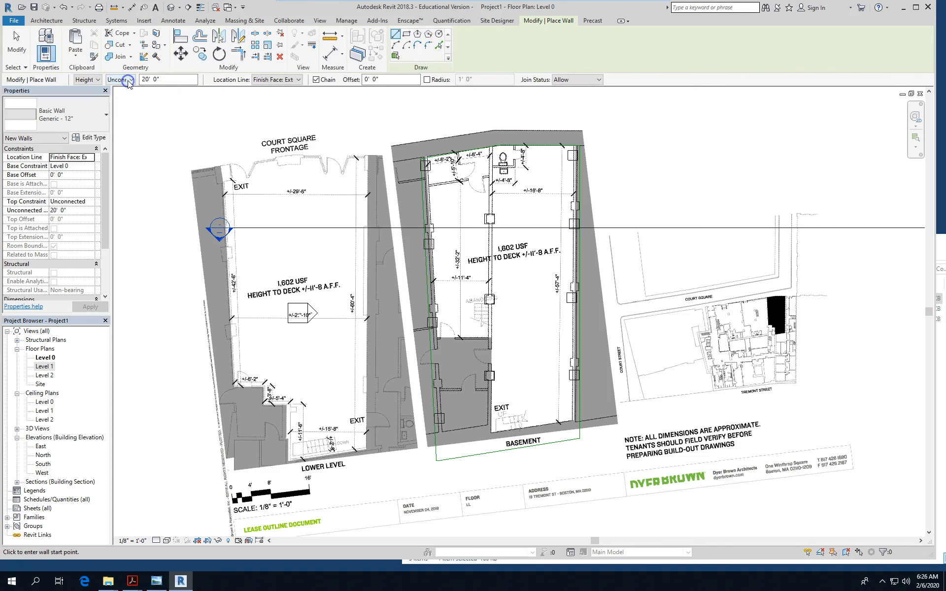
left_click(132, 80)
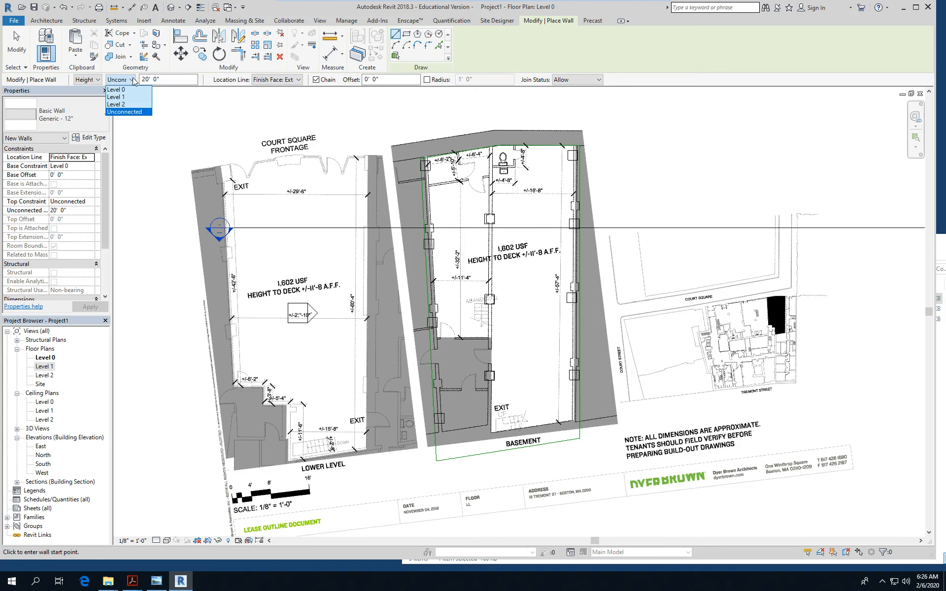
left_click(116, 97)
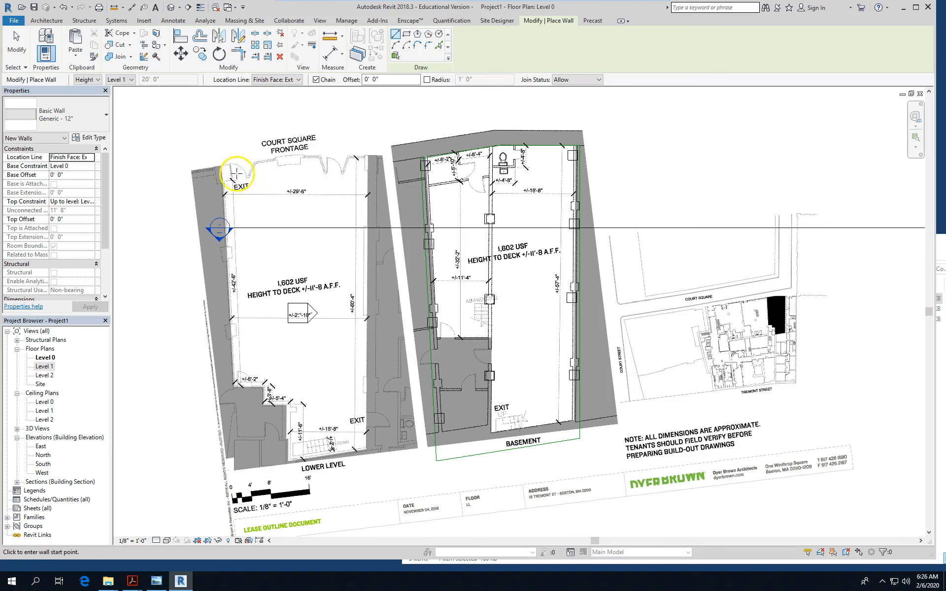
Draw two chained walls along the green outline's top edge: a slanted one about 15'-4" long, and a horizontal one to the right corner
scroll(235, 175, "up", 1)
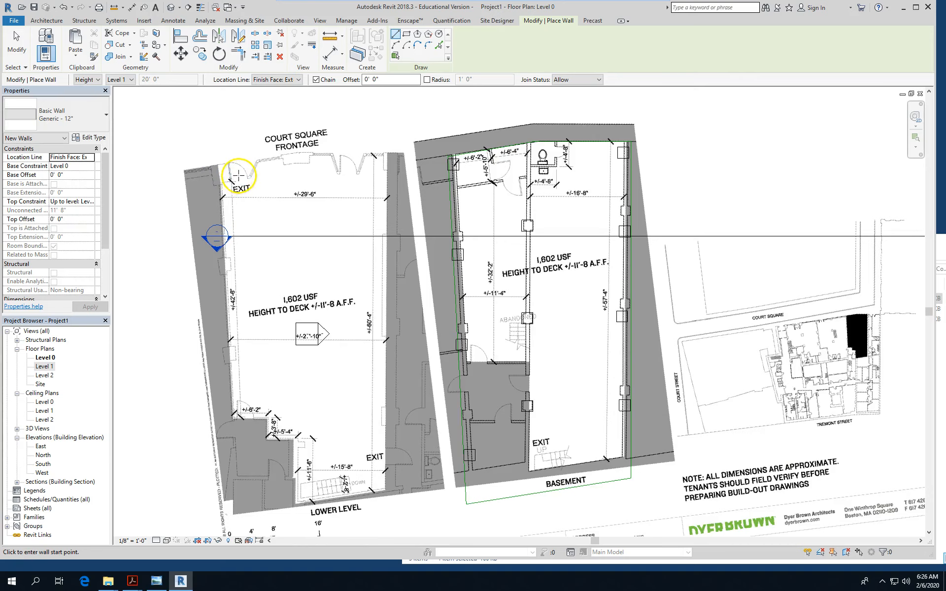
scroll(236, 176, "up", 2)
scroll(141, 196, "down", 1)
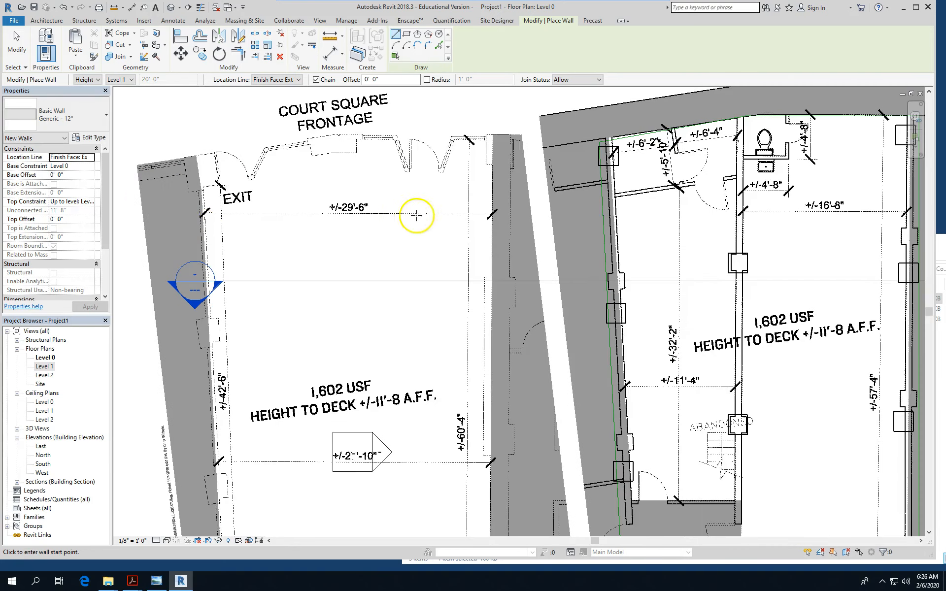
scroll(671, 148, "down", 1)
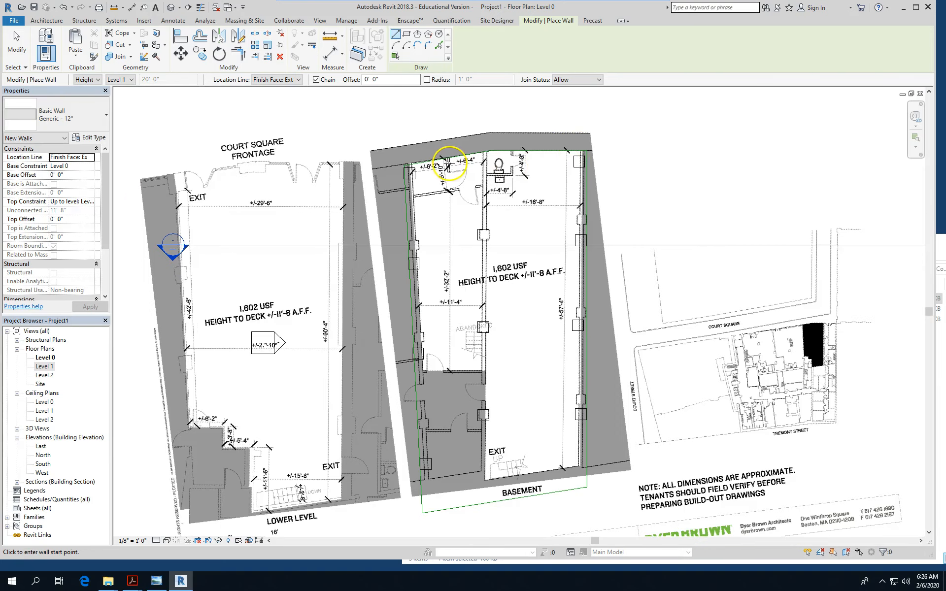
scroll(436, 164, "up", 1)
scroll(408, 166, "up", 2)
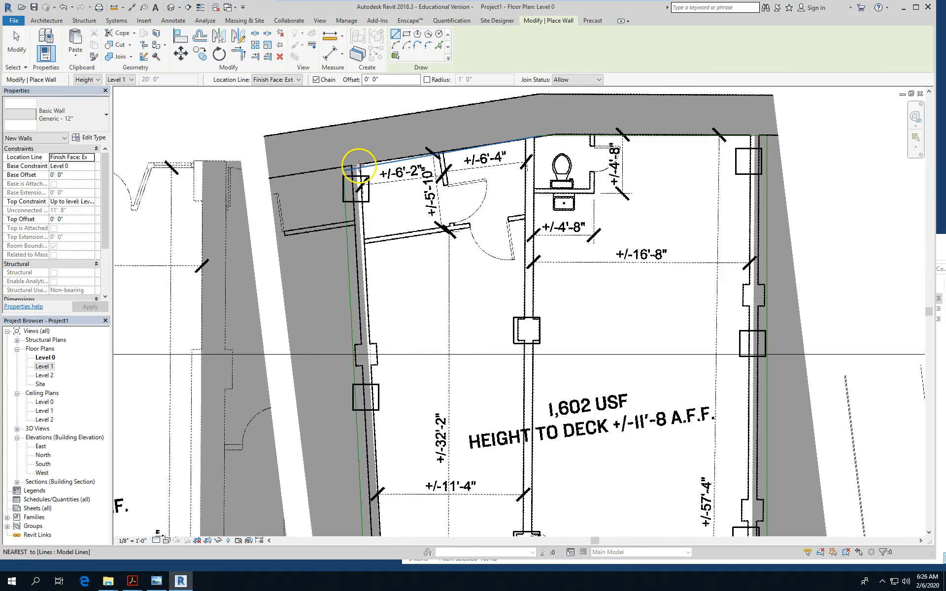
left_click(358, 166)
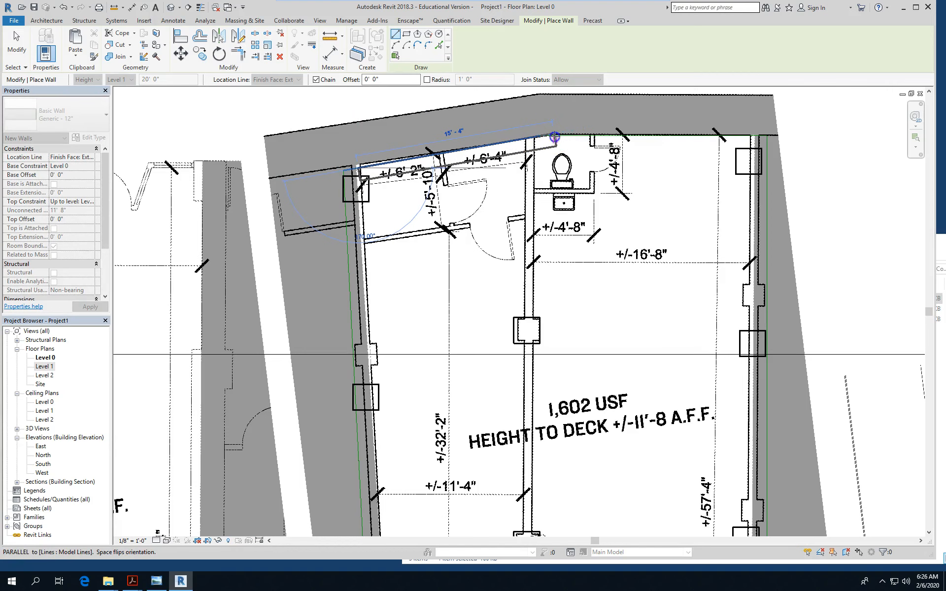
left_click(554, 137)
scroll(830, 133, "down", 2)
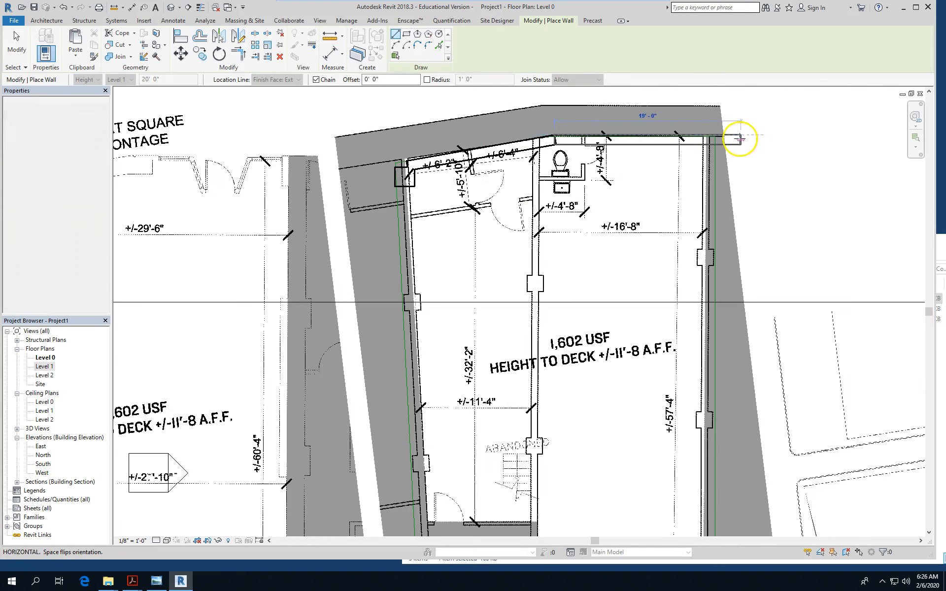
left_click(712, 133)
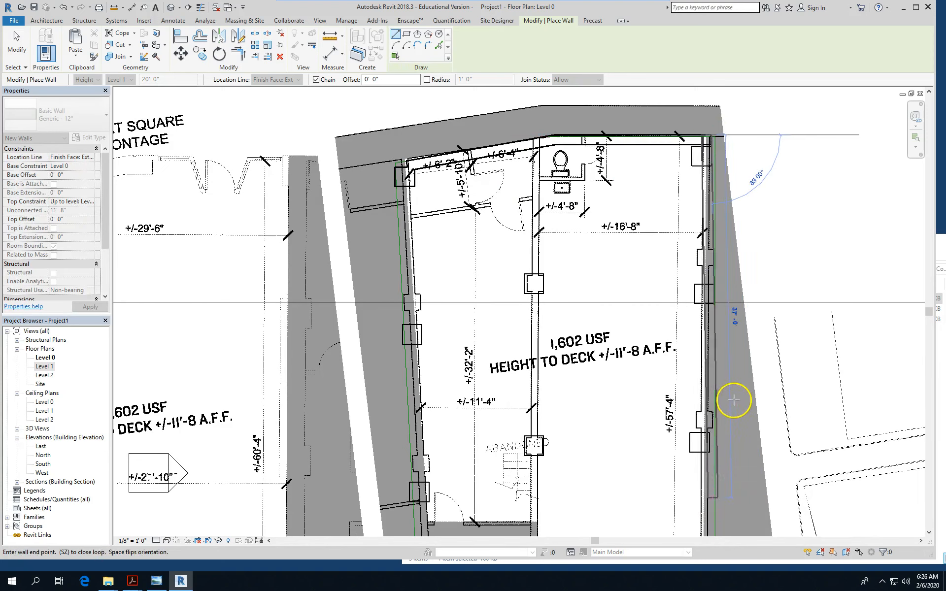
Continue the wall chain down the basement's right side to its lower corner, and along the lower edge about 18'-6" to the central partition
scroll(667, 259, "down", 2)
scroll(667, 257, "down", 2)
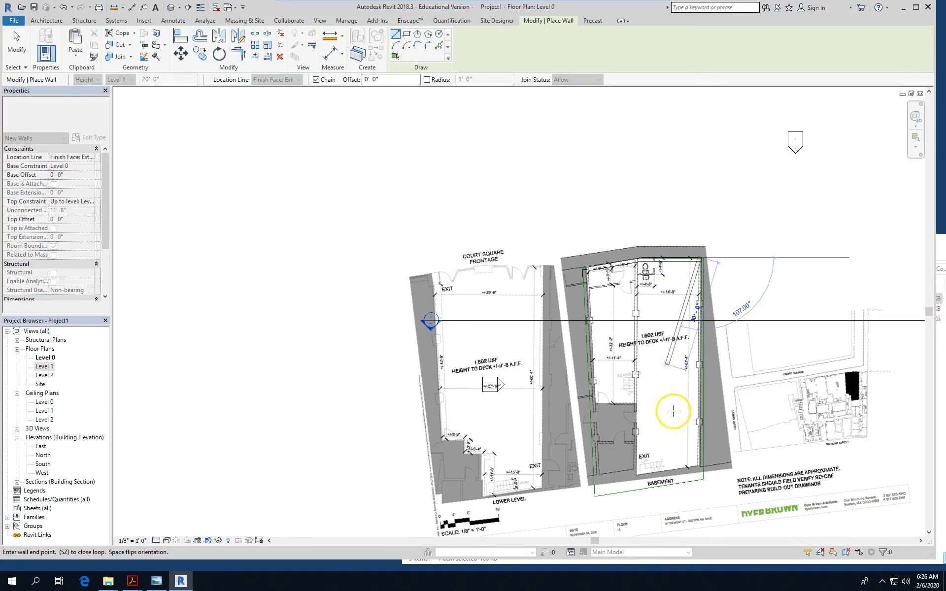
scroll(695, 467, "up", 3)
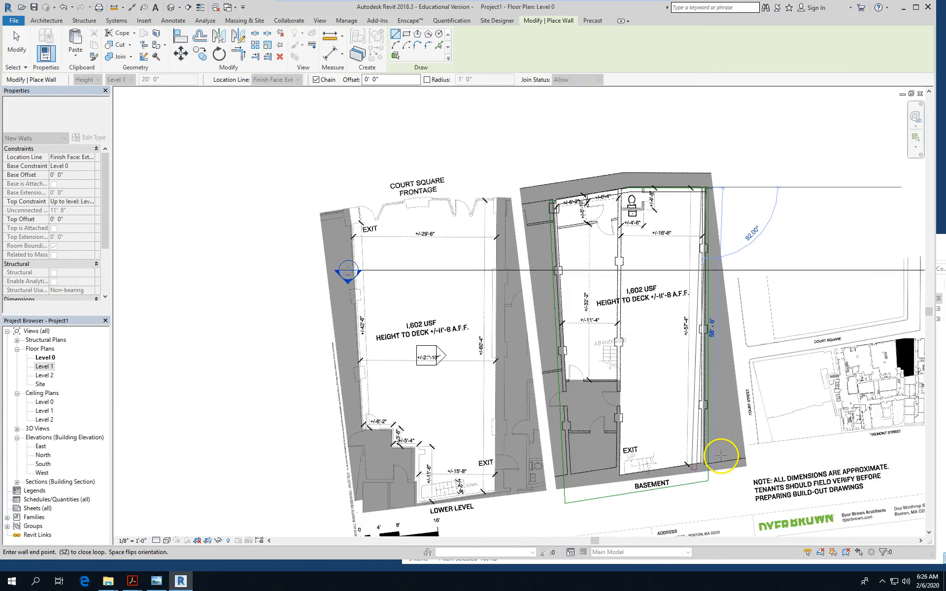
left_click(711, 463)
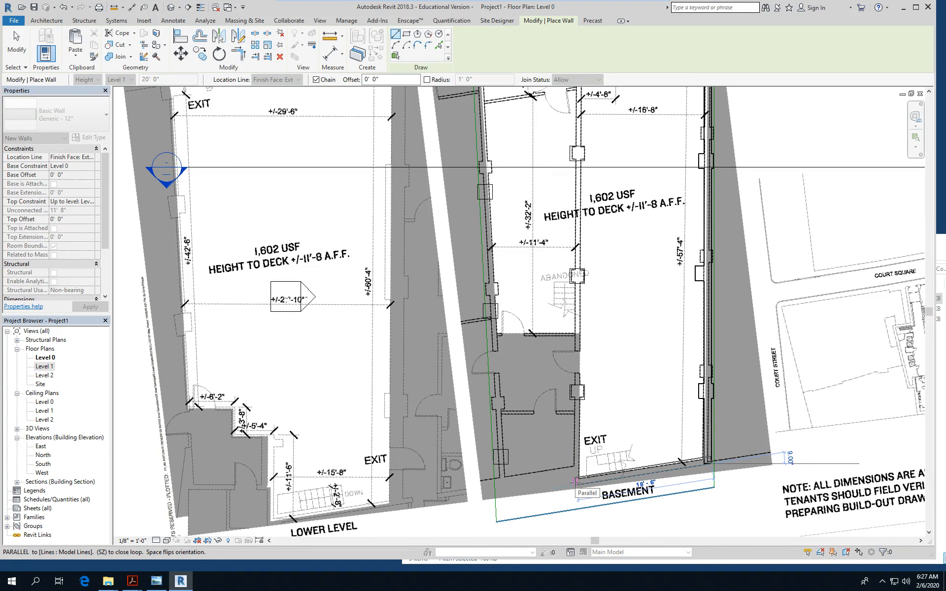
left_click(575, 482)
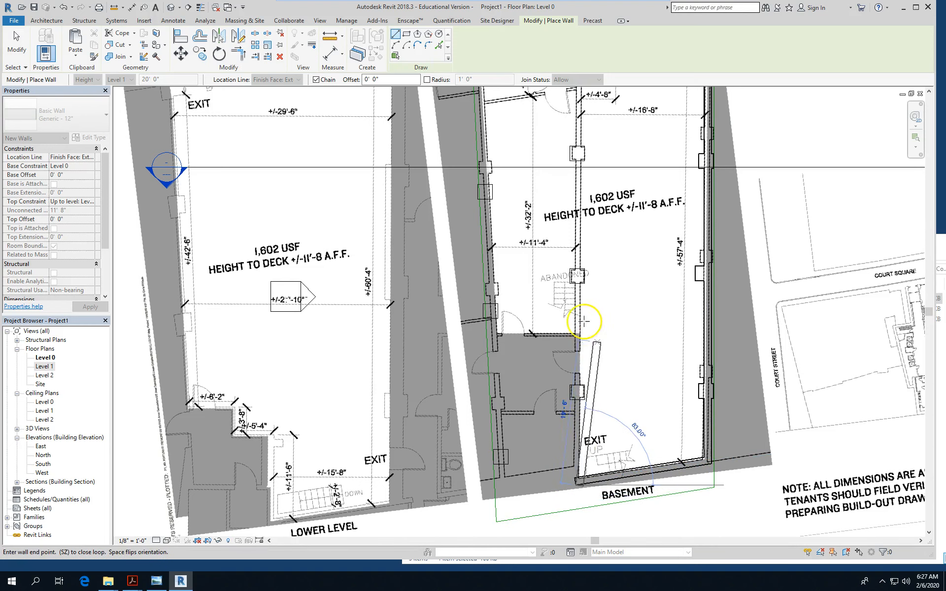
Draw a vertical wall about 59'-11" long along the central partition up to the upper wall, and end the wall chain
scroll(569, 335, "down", 2)
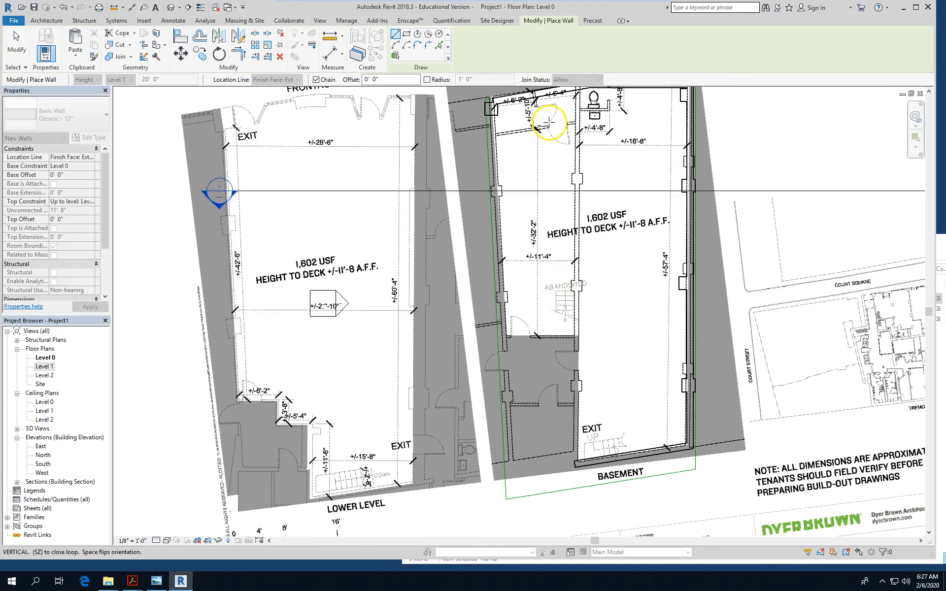
scroll(545, 123, "down", 2)
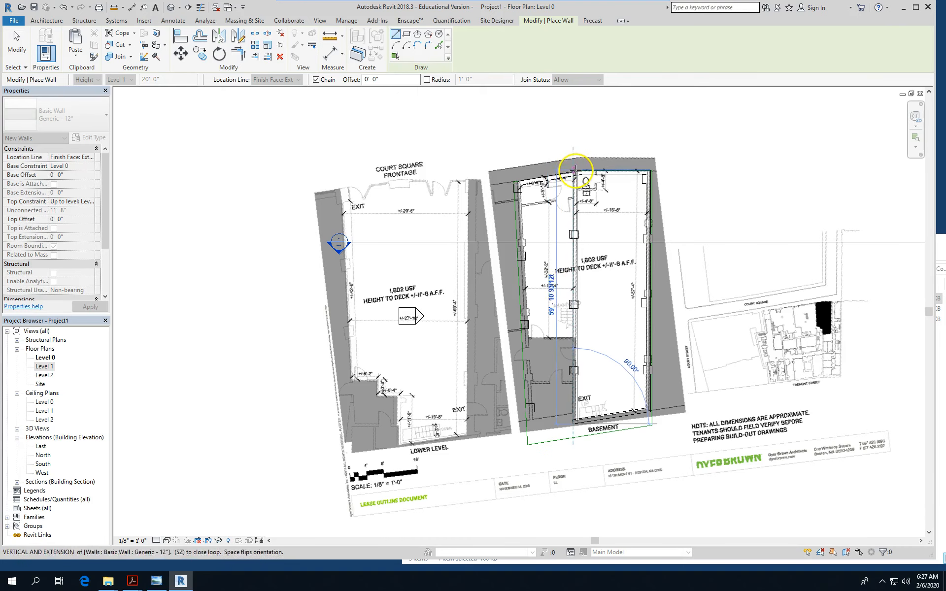
left_click(573, 174)
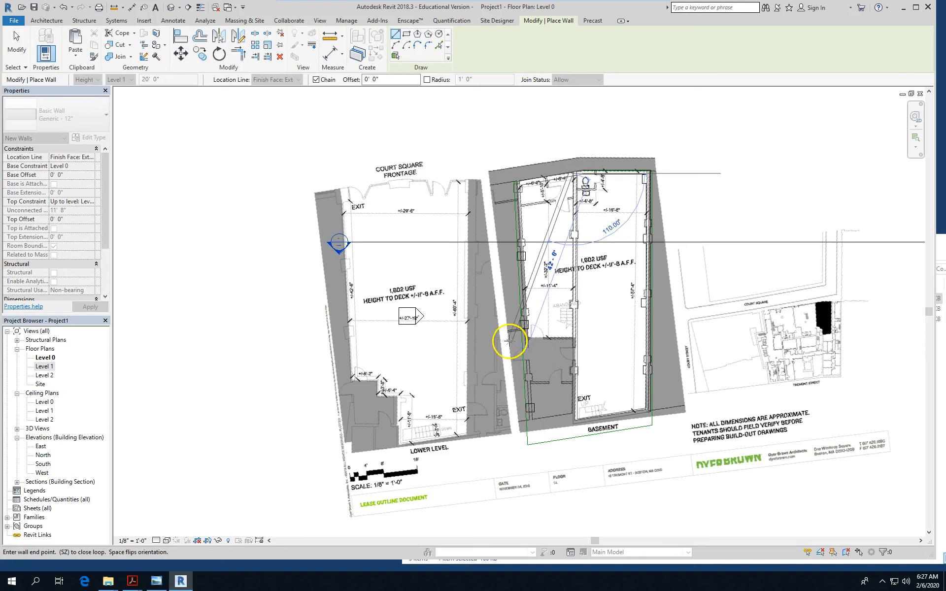
key("Escape")
key("Escape")
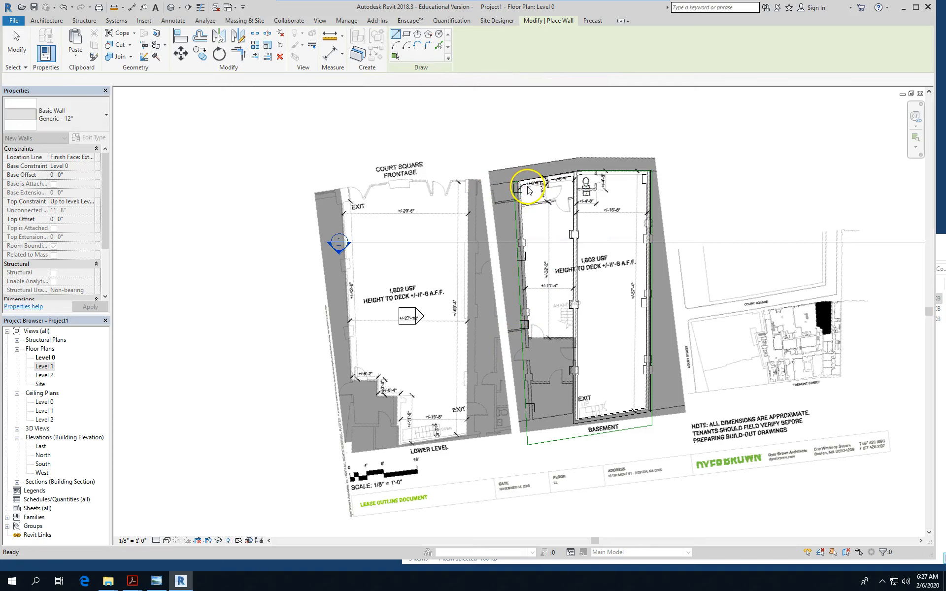
Restart the Generic - 12" wall with its location line set to Wall Centerline
scroll(527, 189, "up", 3)
scroll(527, 190, "up", 3)
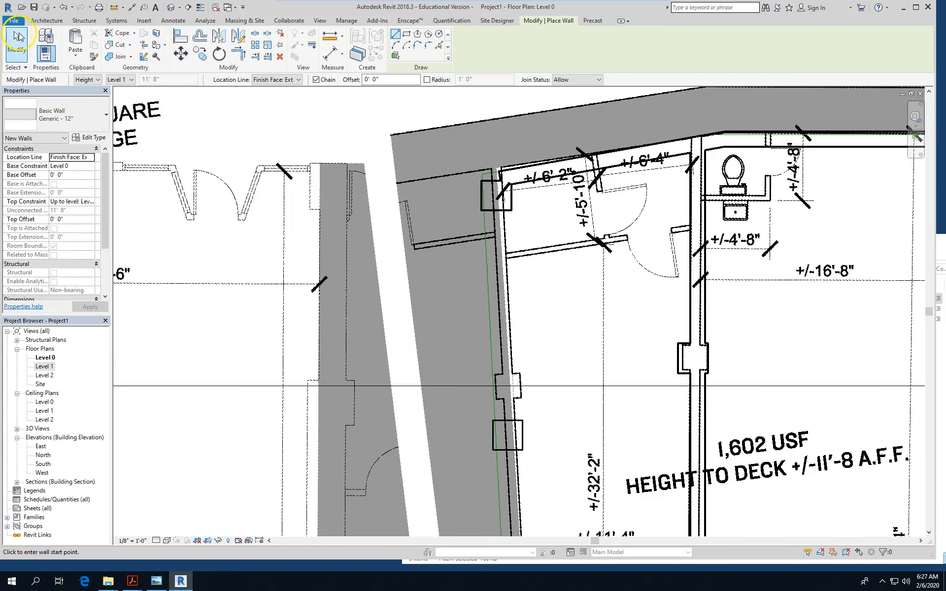
left_click(47, 20)
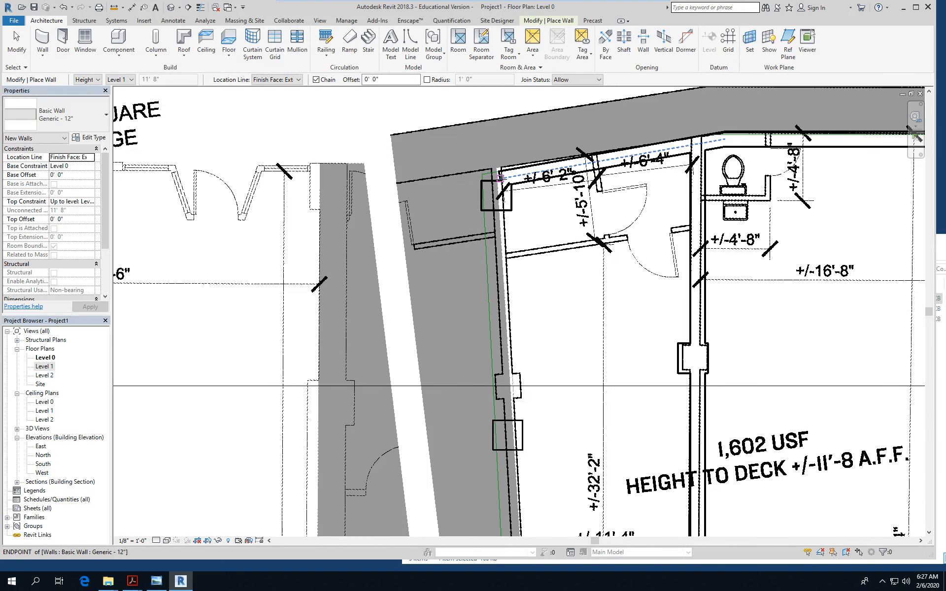
scroll(470, 132, "down", 1)
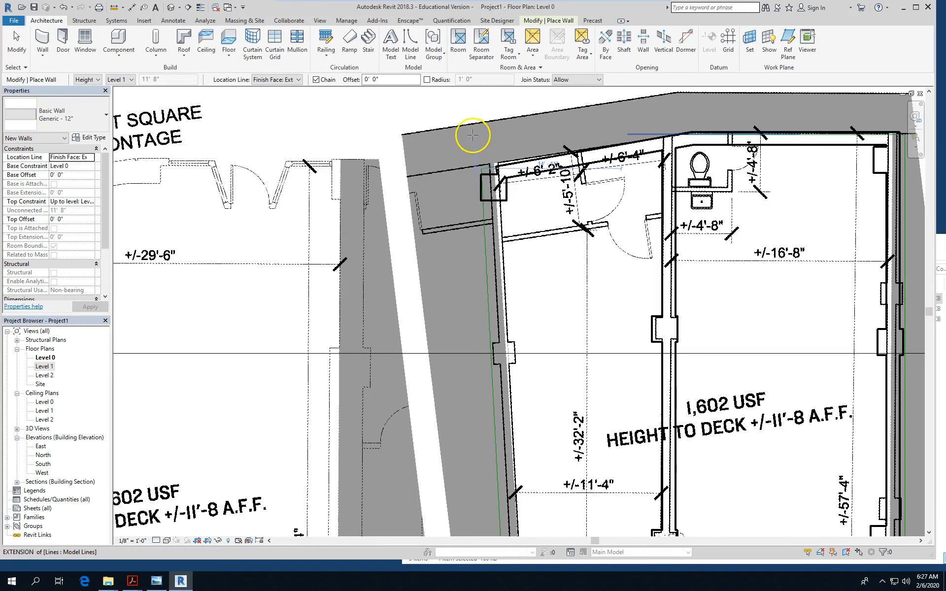
scroll(472, 134, "down", 1)
scroll(412, 74, "down", 1)
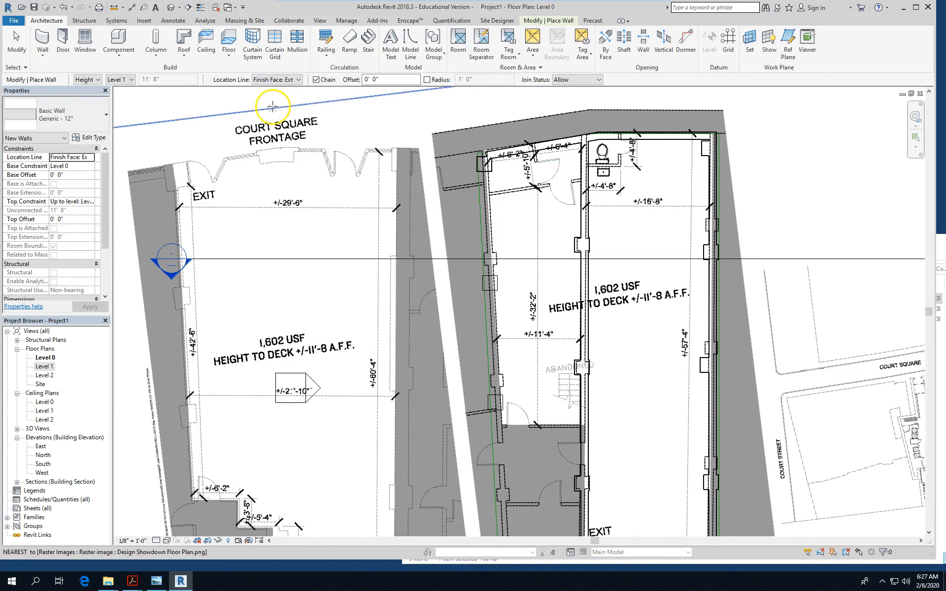
key("Escape")
left_click(43, 40)
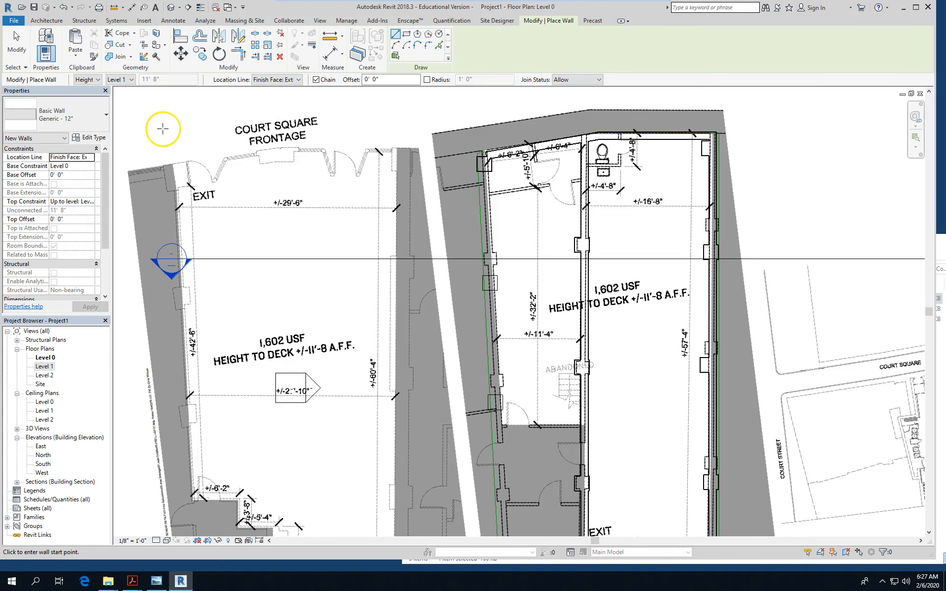
left_click(286, 79)
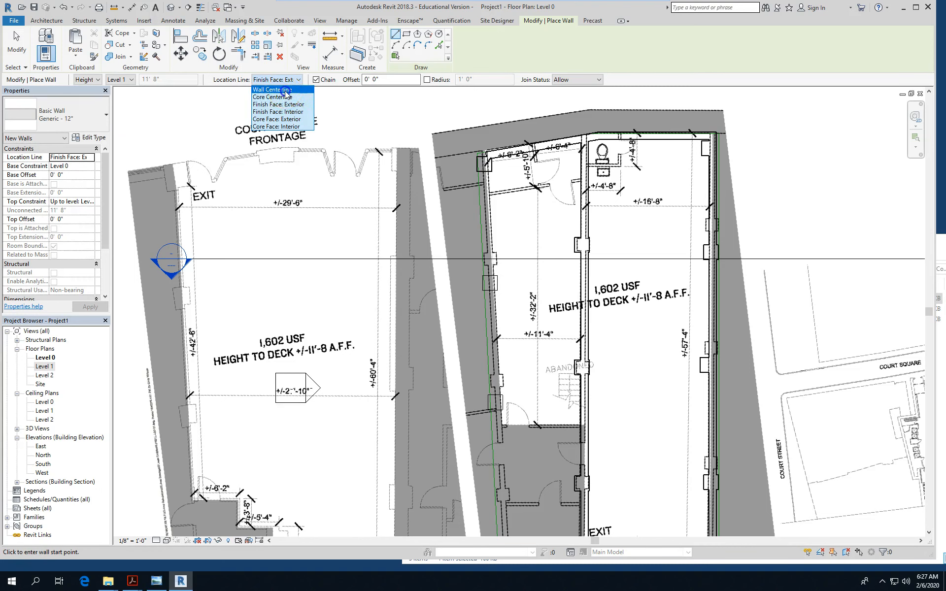
left_click(274, 90)
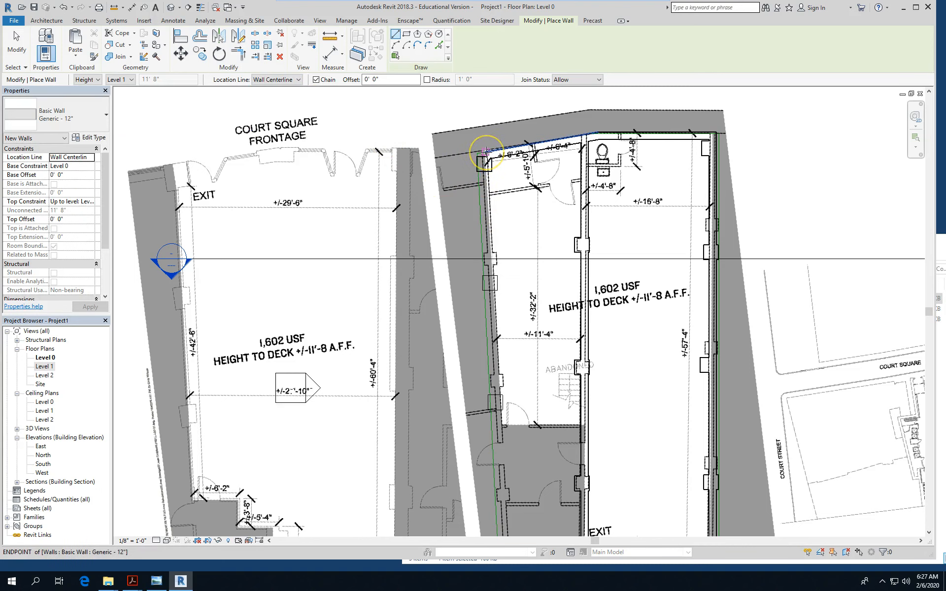
Draw the left side wall about 58'-10" long from the upper-left wall endpoint, parallel to the green outline, down to the lower wall's extension
left_click(486, 153)
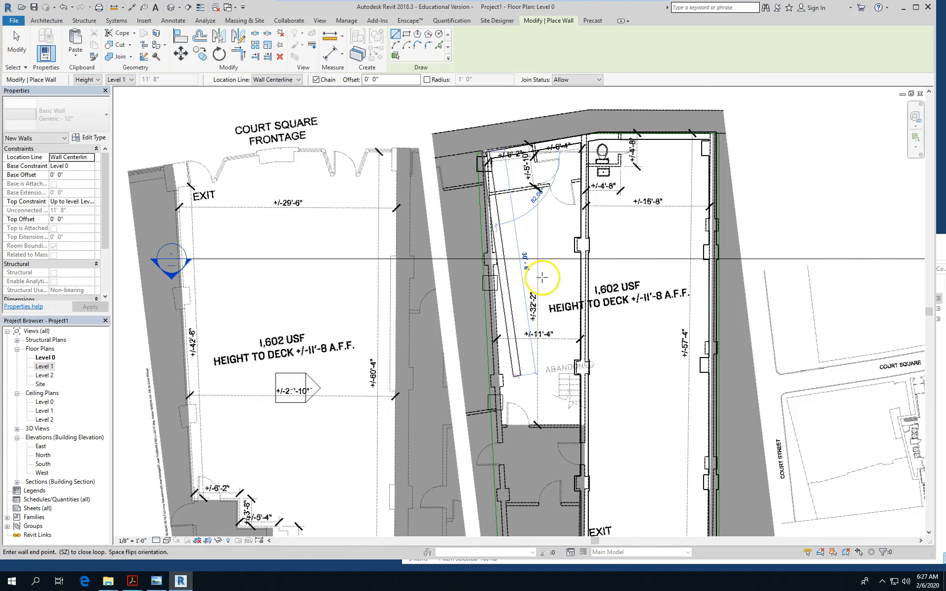
scroll(536, 276, "down", 1)
scroll(535, 276, "down", 3)
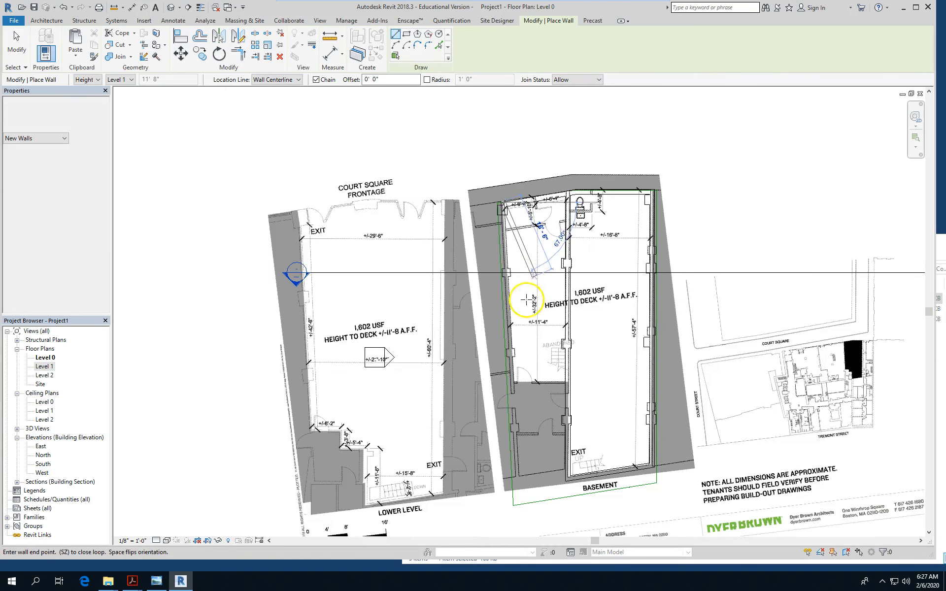
scroll(524, 399, "up", 1)
scroll(524, 399, "up", 2)
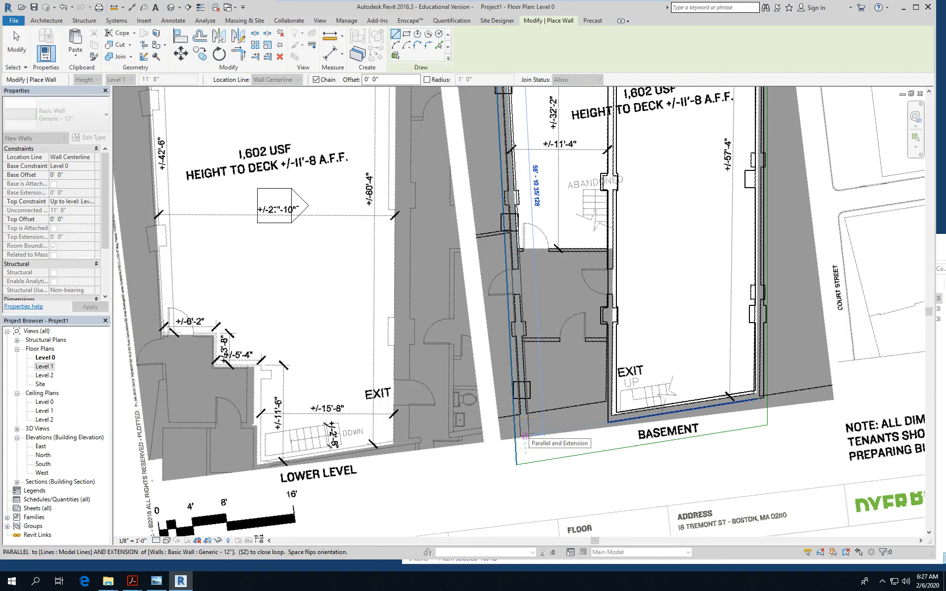
left_click(528, 433)
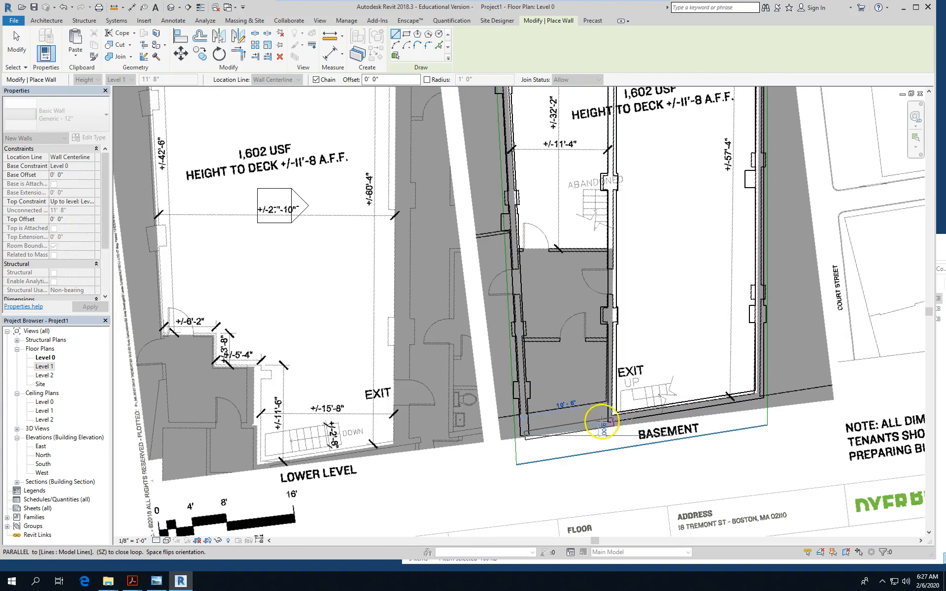
key("Escape")
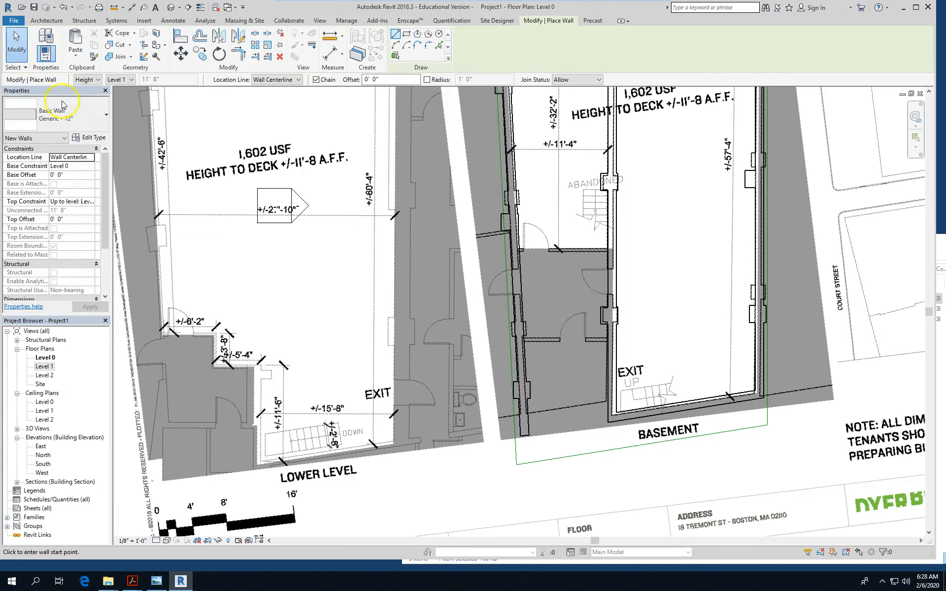
key("Escape")
Extend the lower wall's free end to meet the bottom end of the left side wall
left_click(621, 420)
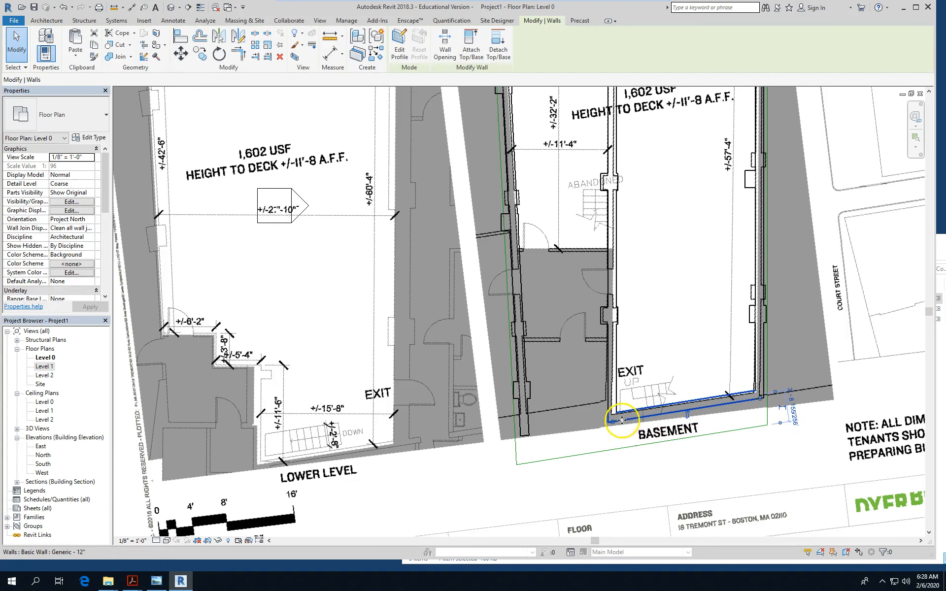
left_click_drag(613, 421, 525, 436)
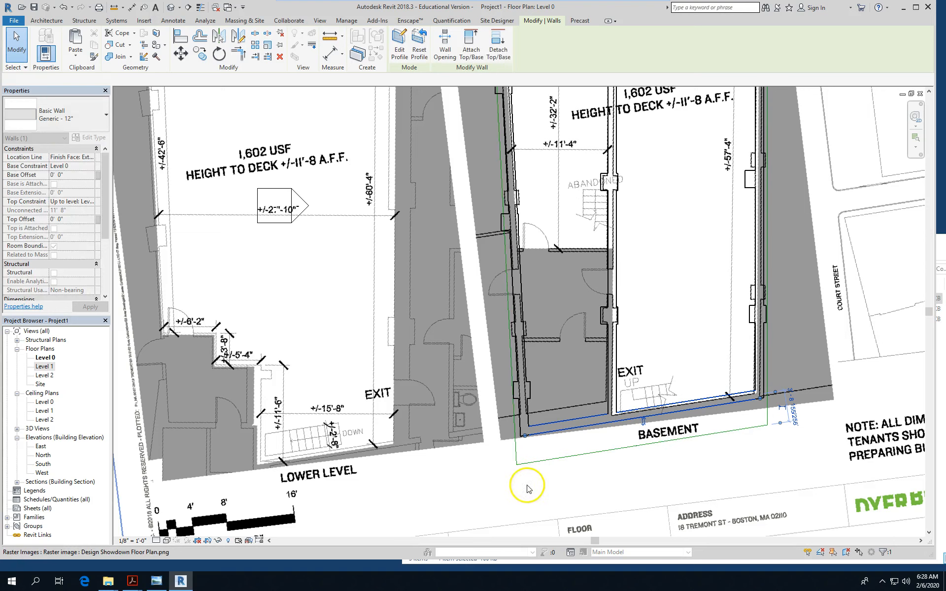
left_click(465, 438)
scroll(472, 447, "down", 3)
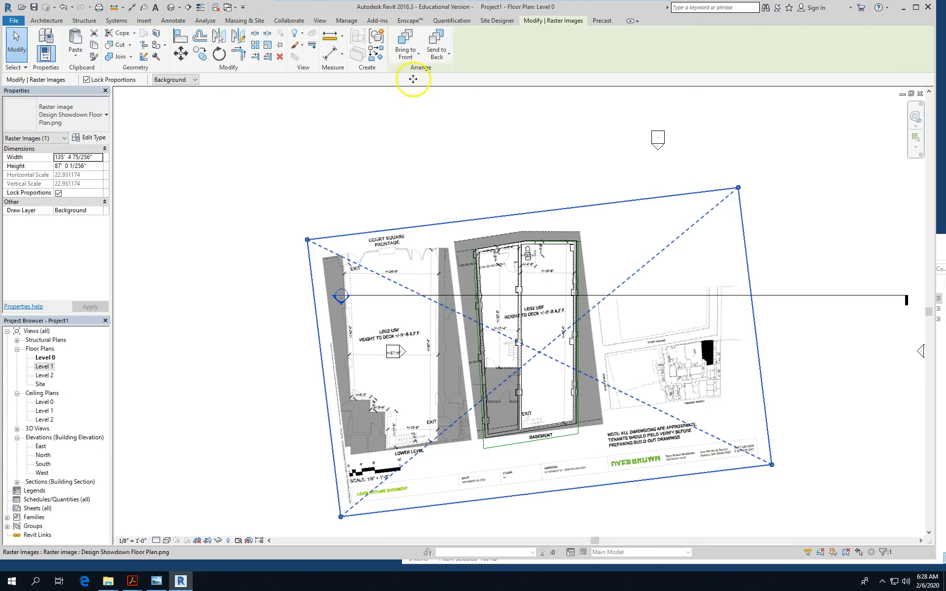
left_click(15, 35)
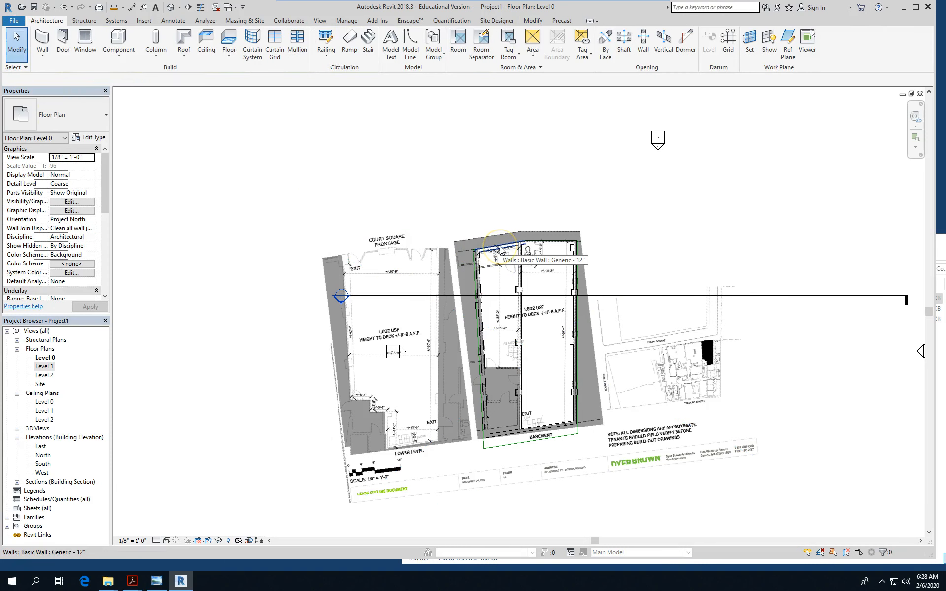
Select the whole chain of basement perimeter walls and copy it to the clipboard
key("Tab")
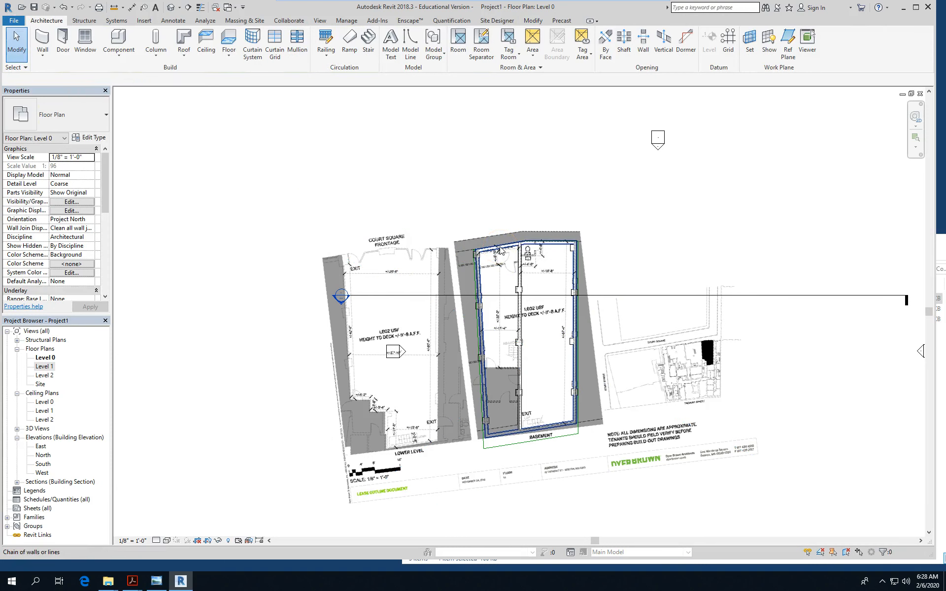
left_click(499, 248)
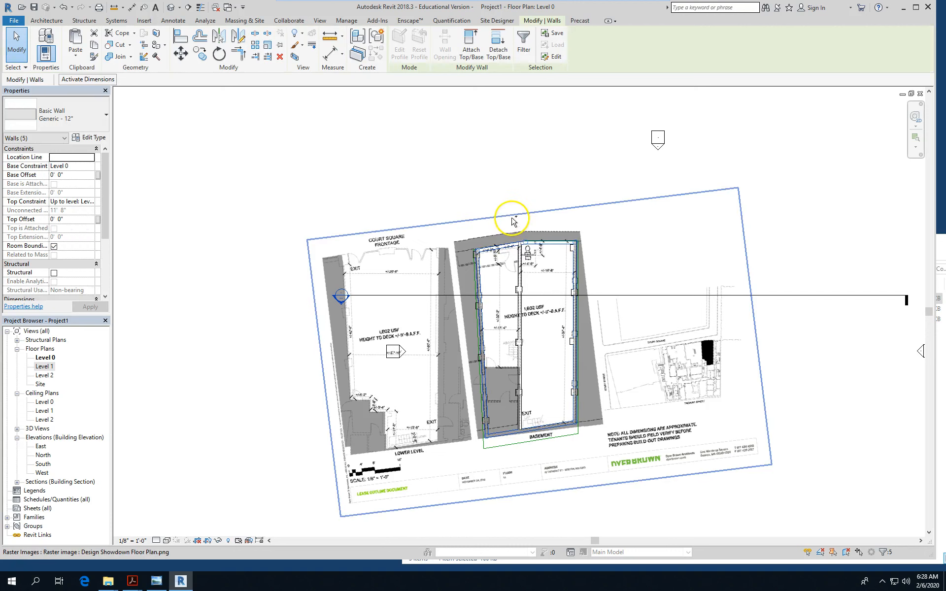
left_click(93, 47)
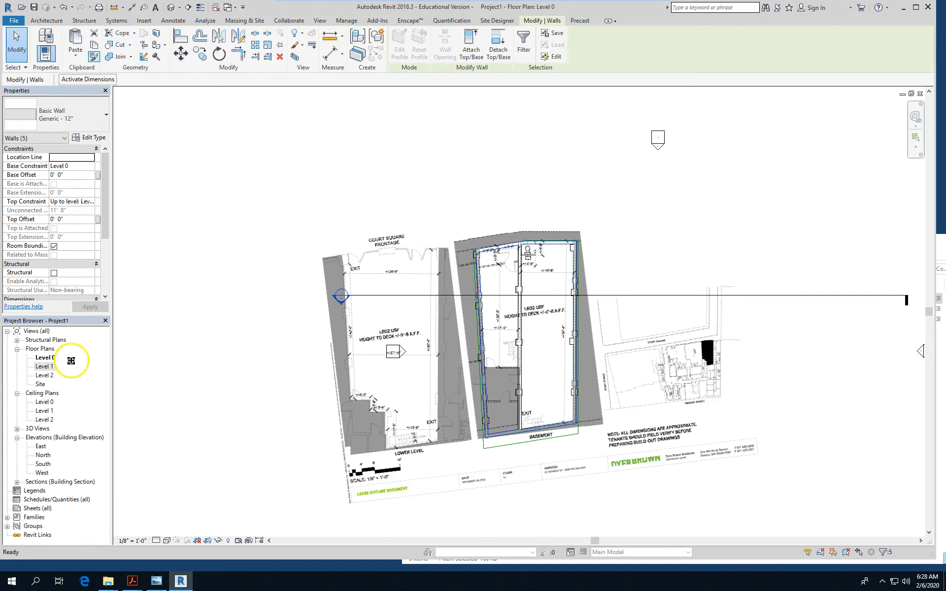
Open the Level 1 floor plan and paste the copied perimeter walls aligned to the current view
left_click(48, 367)
double_click(48, 366)
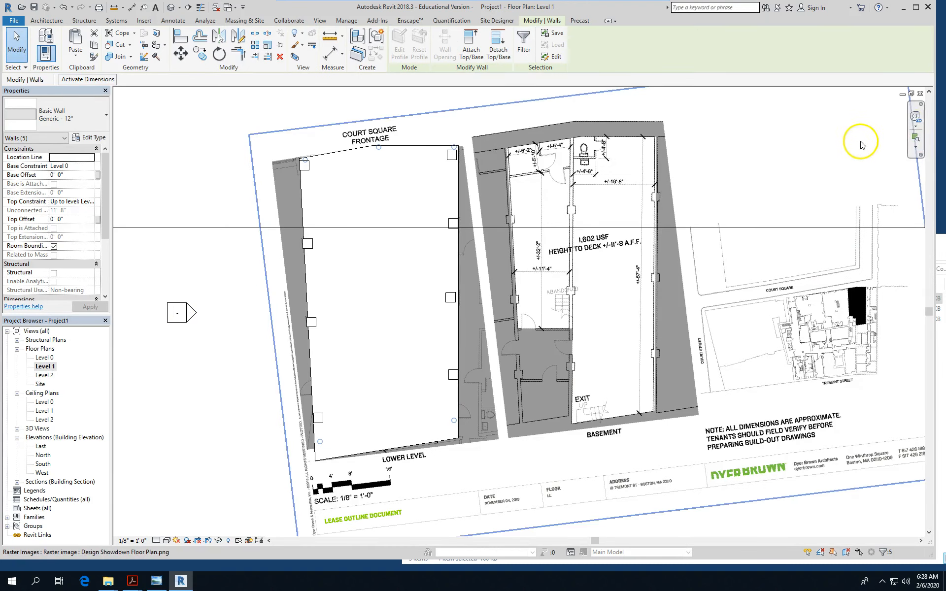
left_click(75, 52)
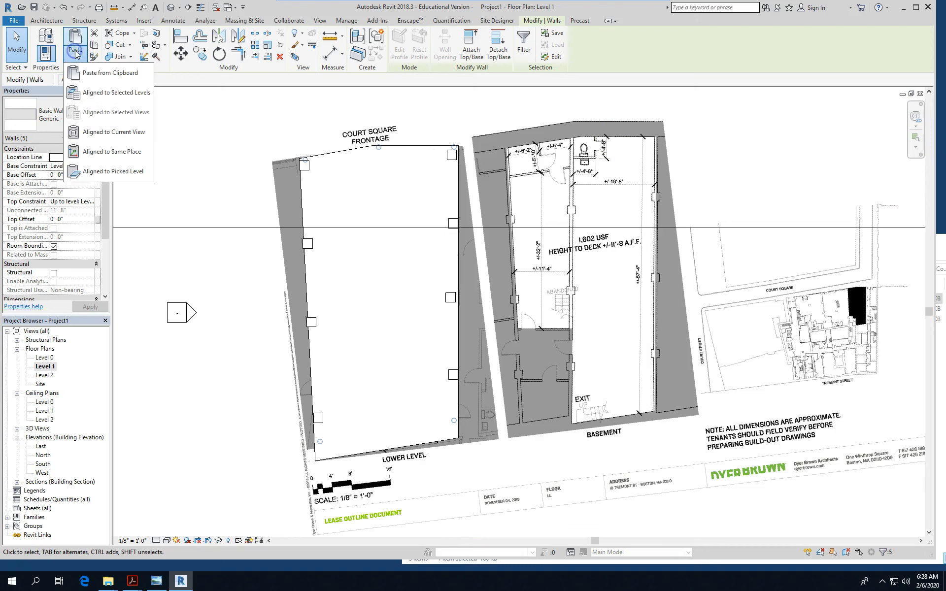
left_click(122, 139)
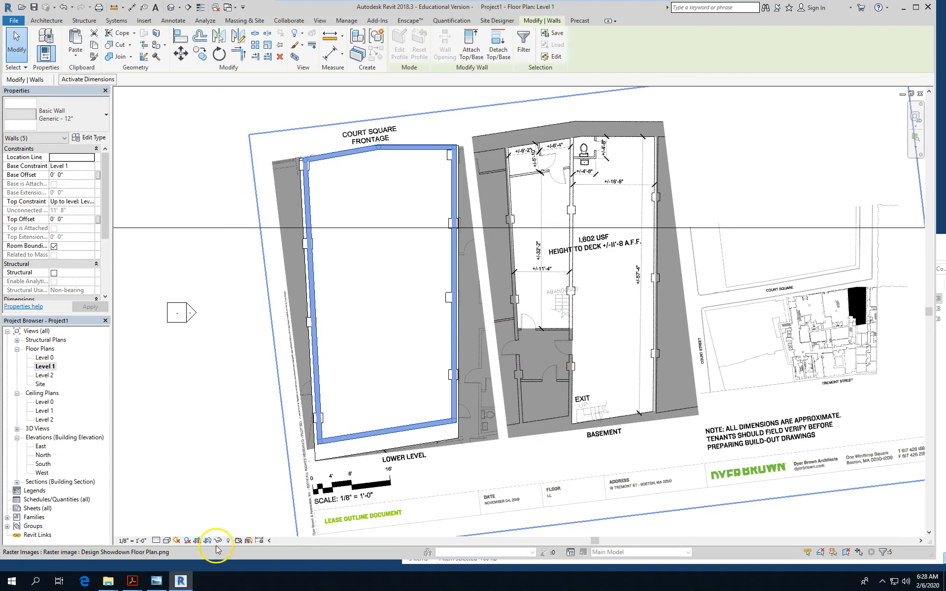
Set the Level 1 view's visual style to Wireframe and compare the pasted walls with the lower level plan near the stairs
left_click(167, 541)
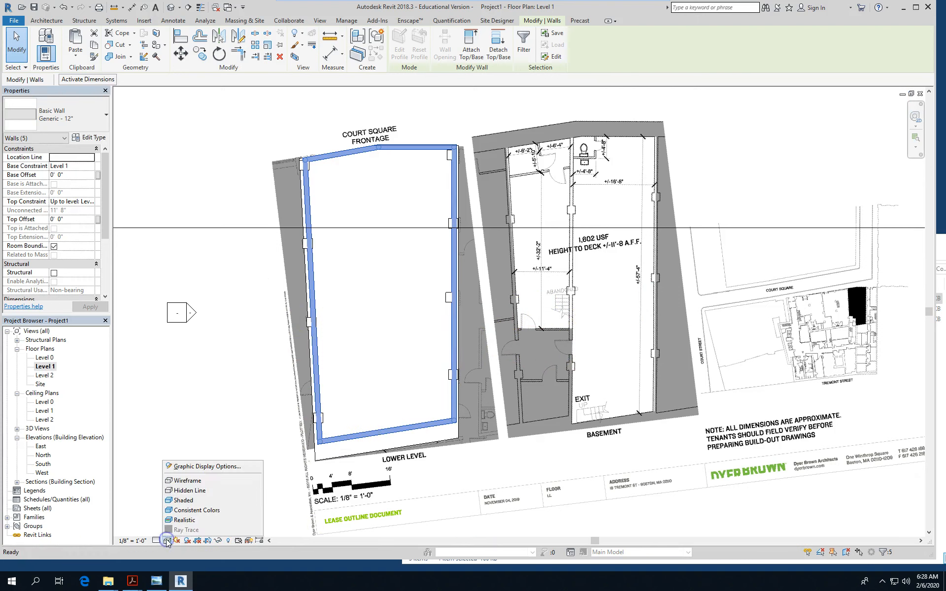
left_click(209, 482)
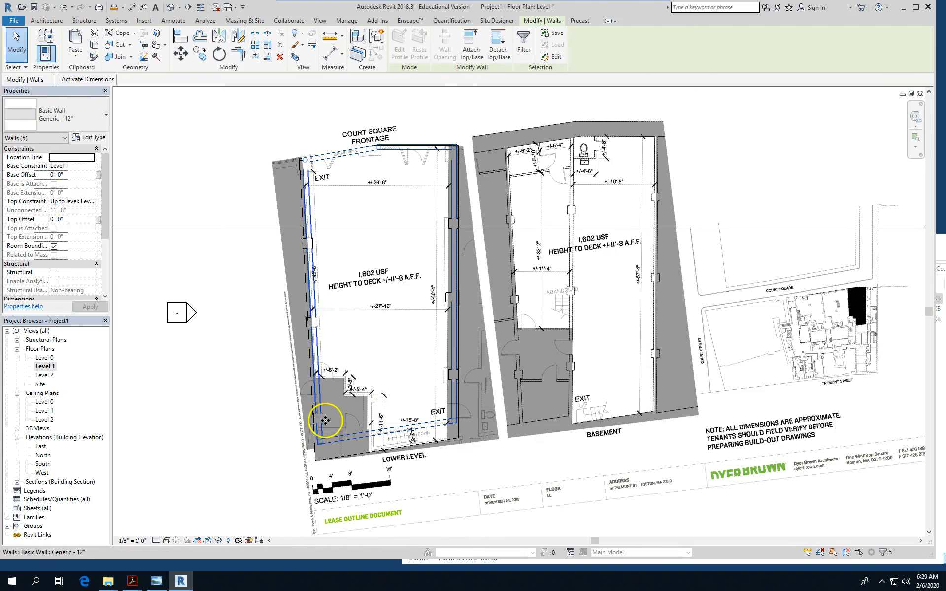
scroll(325, 419, "up", 2)
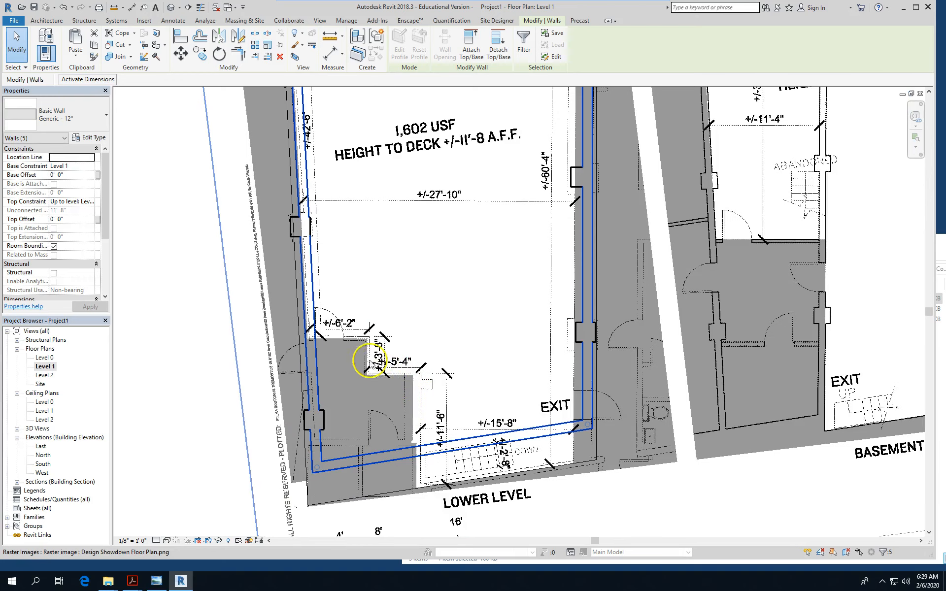
scroll(359, 402, "down", 2)
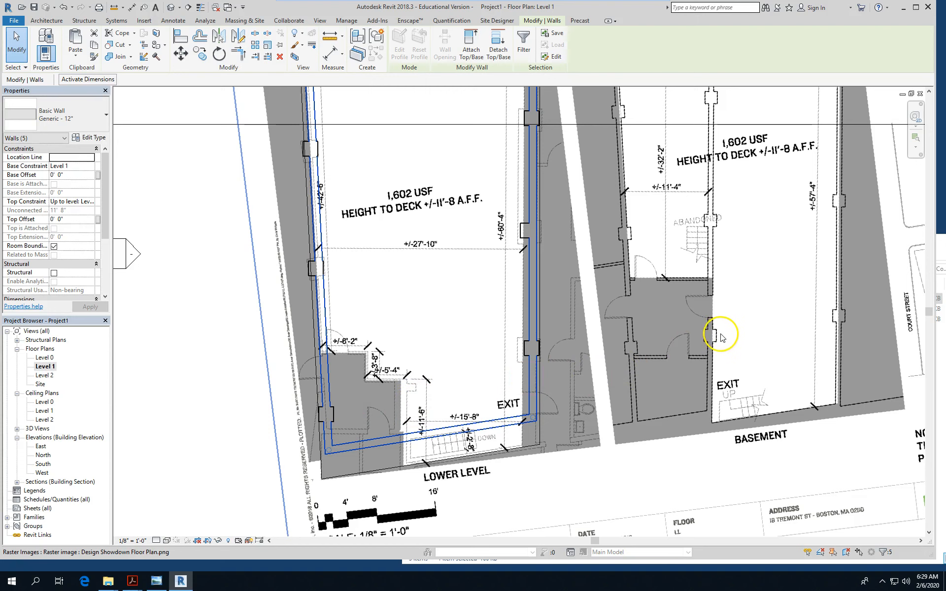
scroll(719, 340, "up", 1)
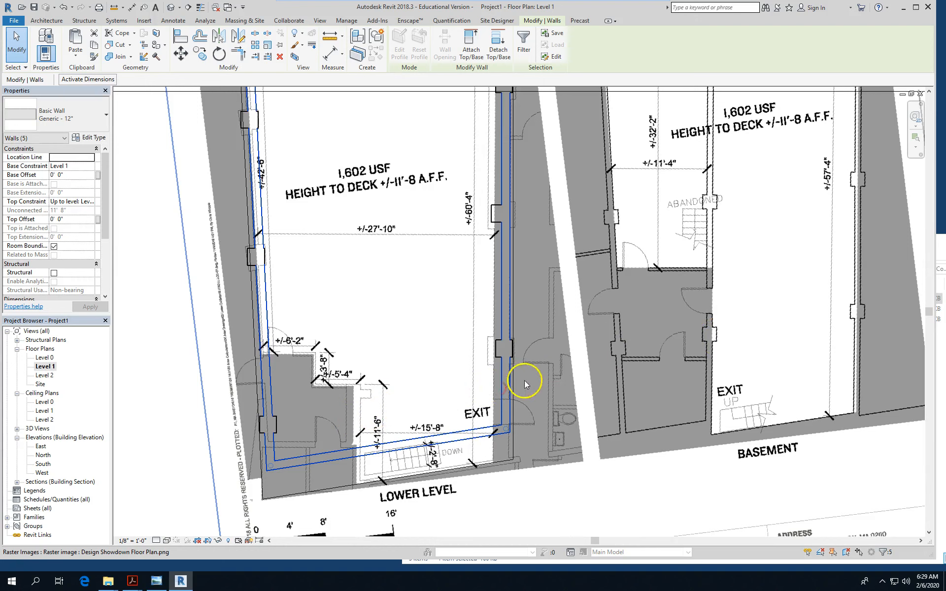
Copy the lower 24" x 24" column on the basement's interior wall from the Level 0 plan and paste it into Level 1 aligned to the current view
scroll(522, 381, "down", 1)
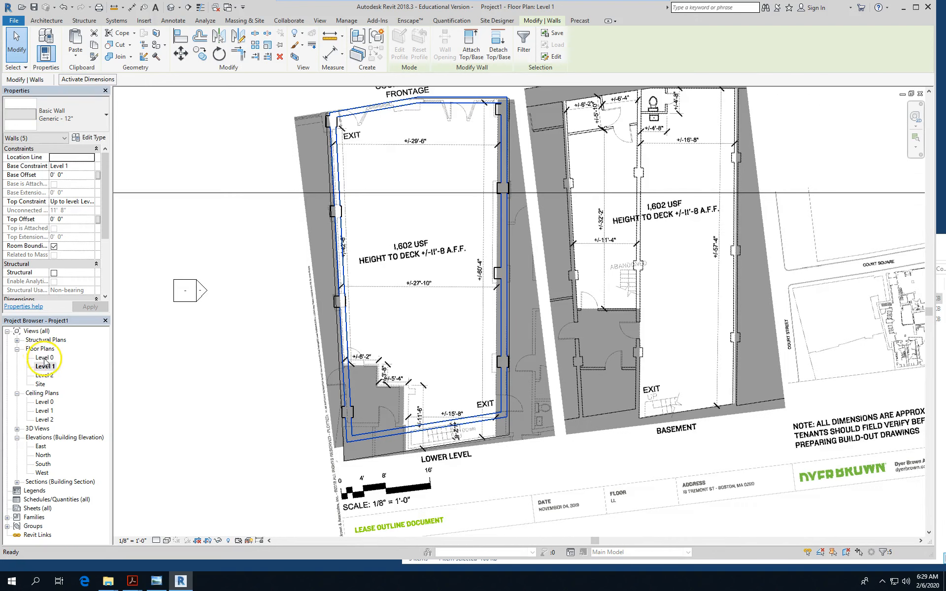
double_click(43, 358)
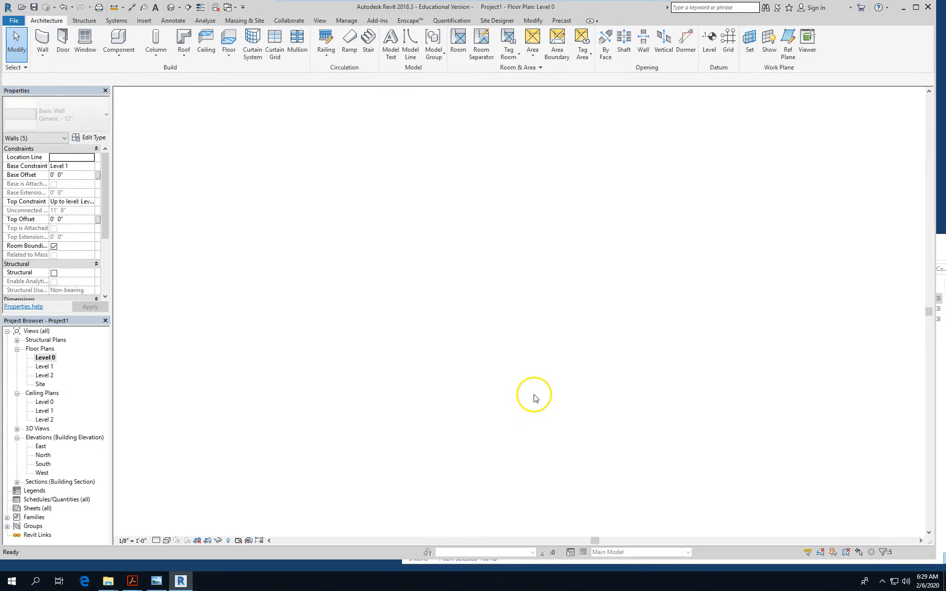
left_click(525, 402)
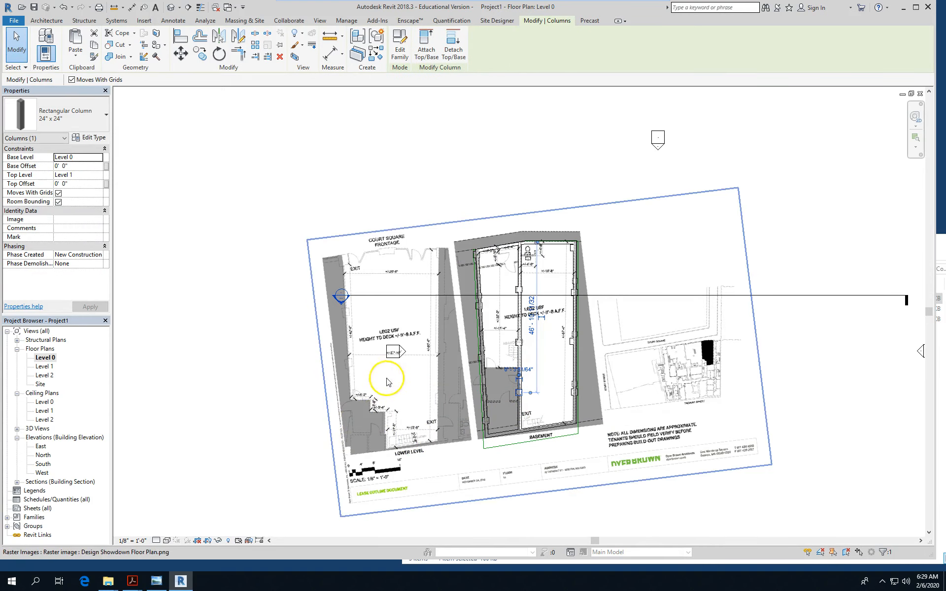
double_click(45, 367)
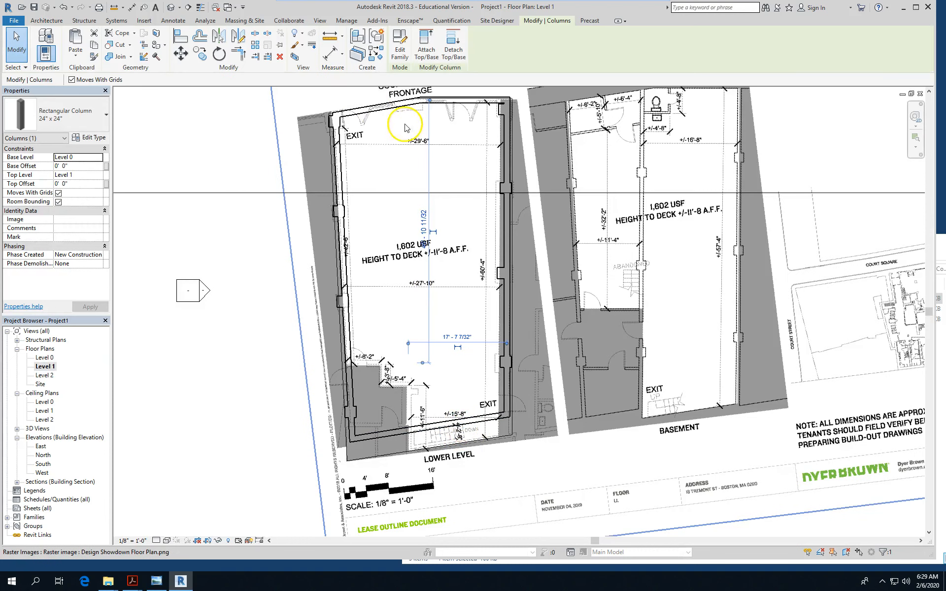
left_click(76, 58)
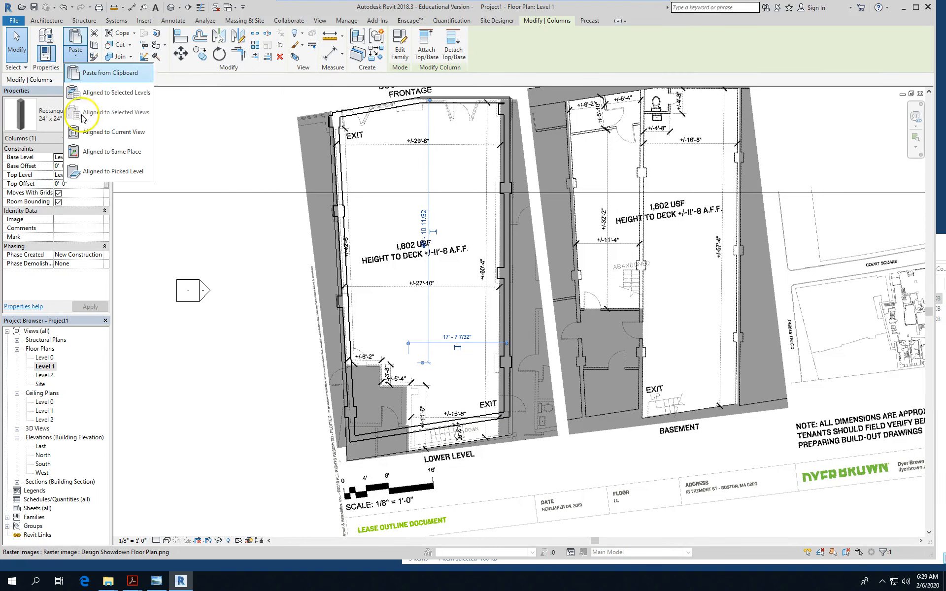
left_click(113, 133)
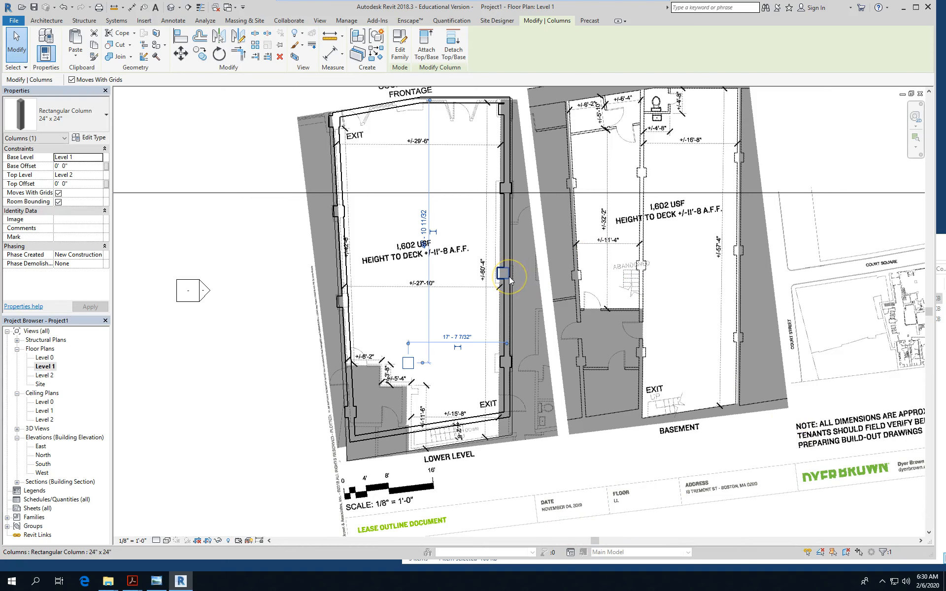
In the Level 0 plan, select the two upper 24" x 24" columns on the basement's interior wall and copy them to the clipboard
scroll(401, 244, "up", 2)
scroll(428, 345, "up", 1)
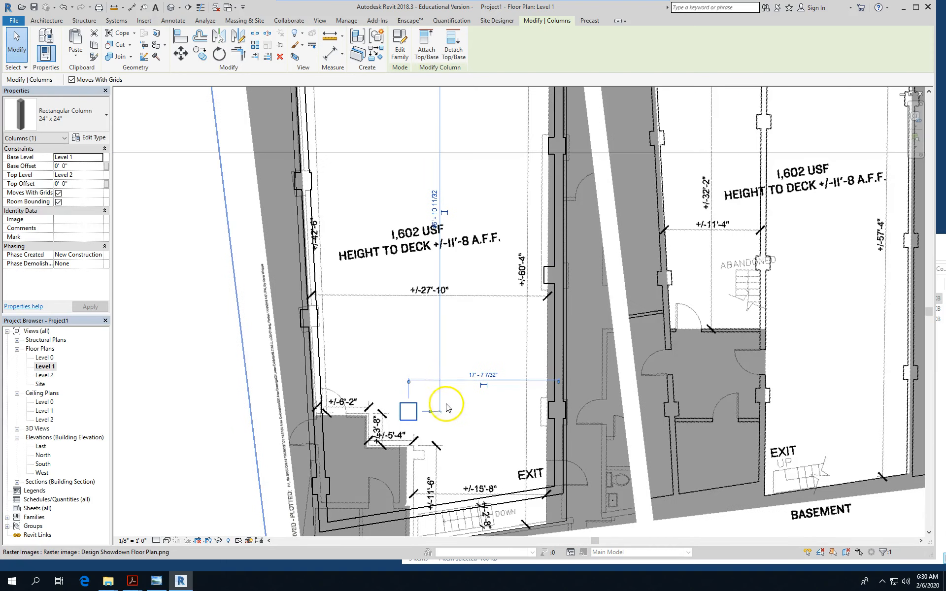
scroll(427, 408, "down", 3)
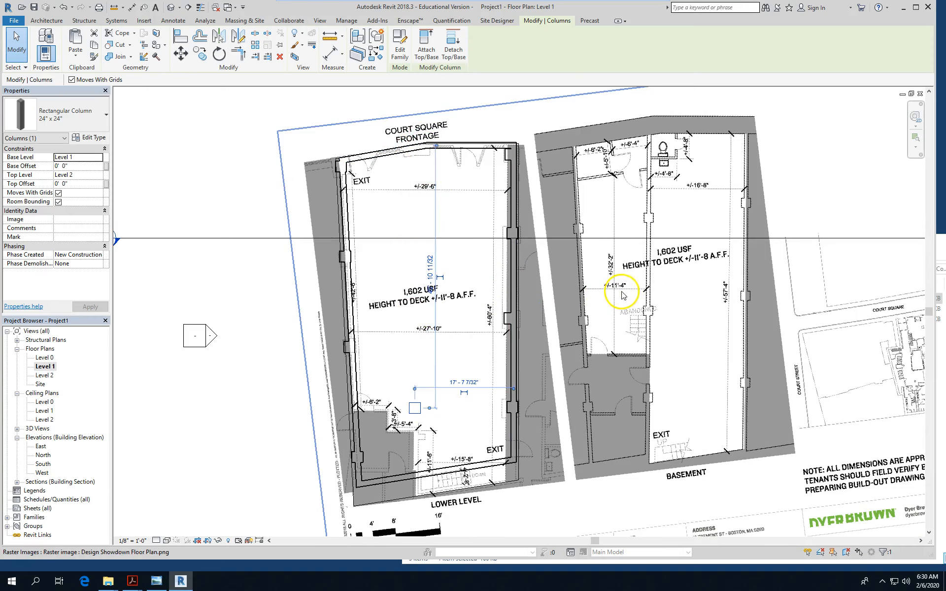
scroll(623, 295, "up", 2)
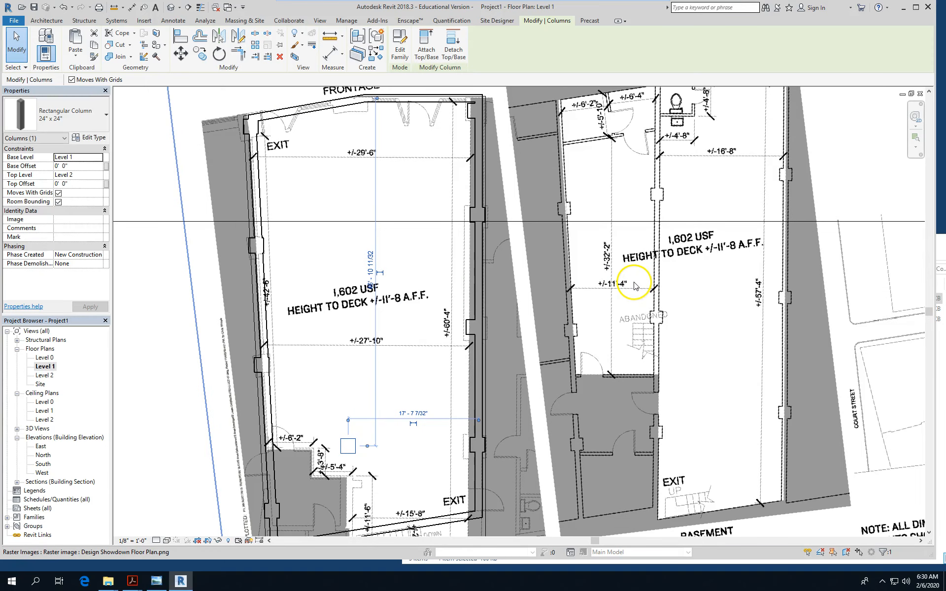
double_click(45, 358)
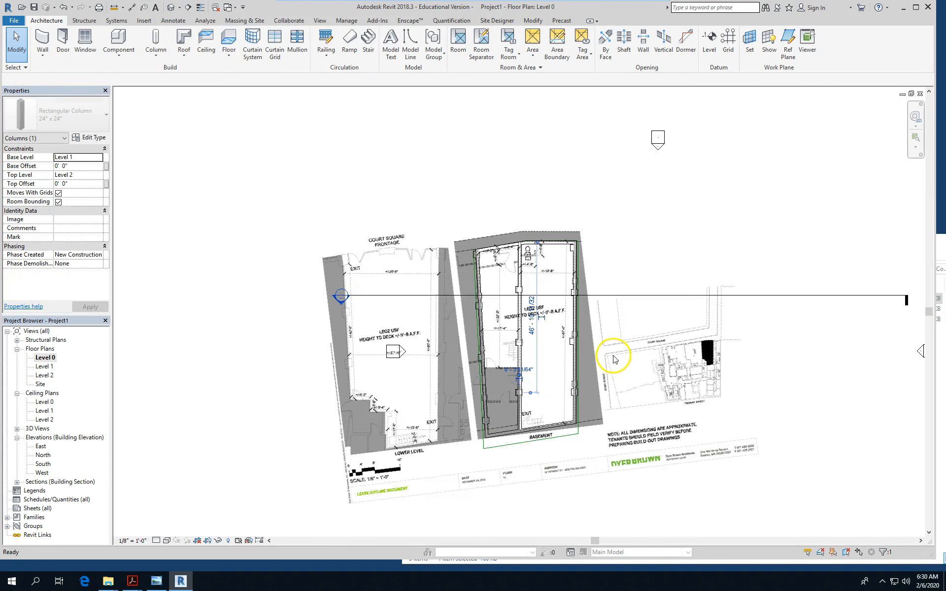
scroll(522, 378, "up", 2)
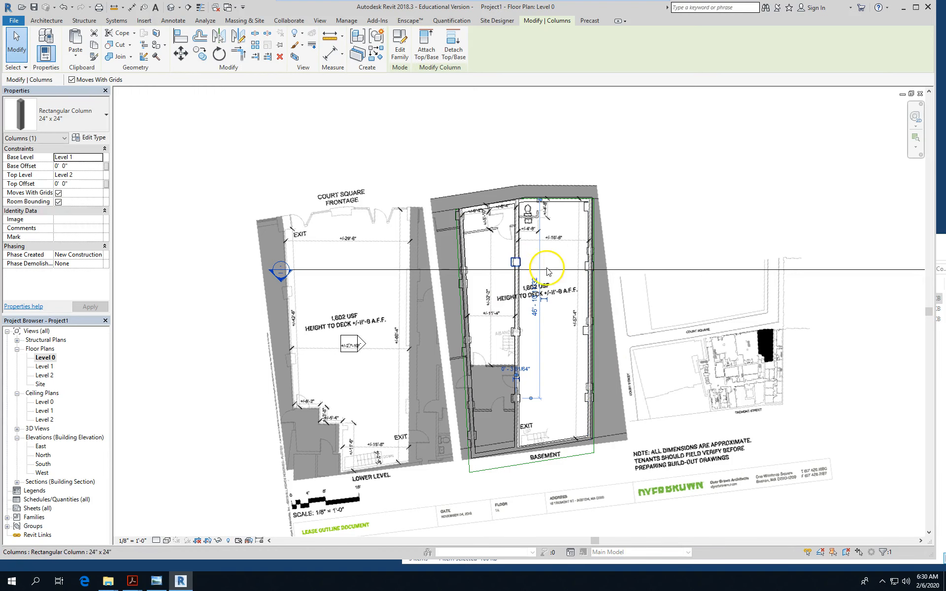
scroll(518, 263, "up", 1)
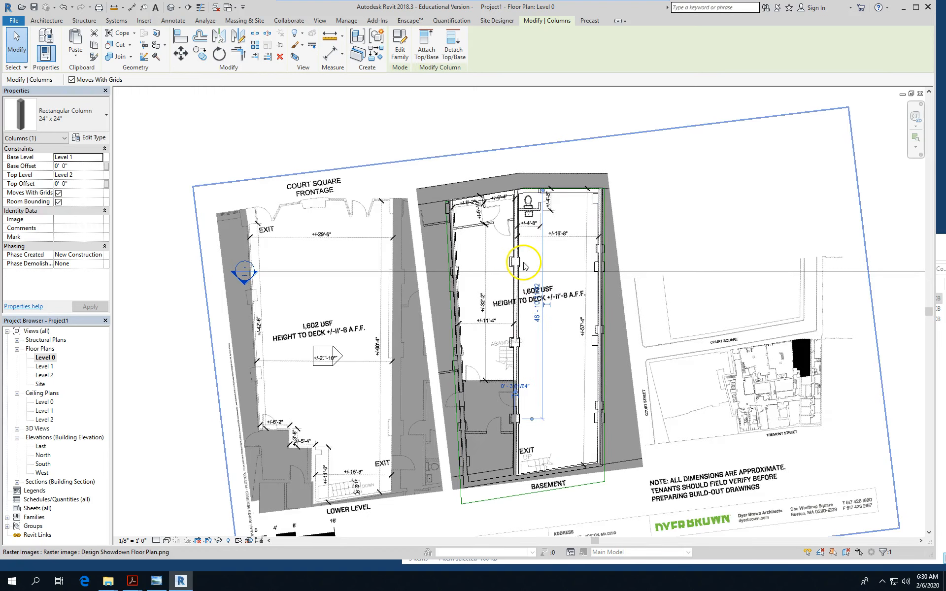
scroll(513, 264, "up", 2)
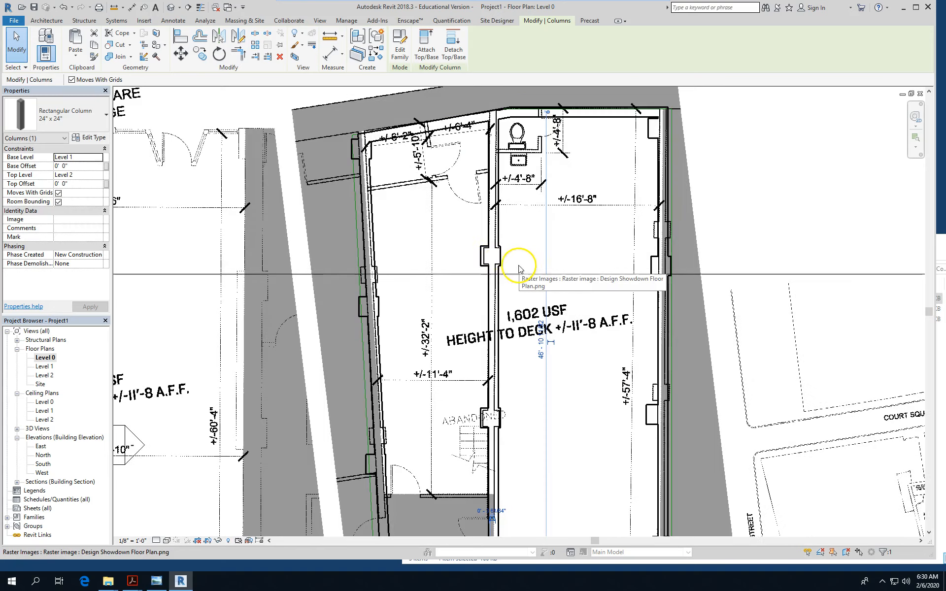
left_click(494, 257)
left_click(492, 418, "ctrl")
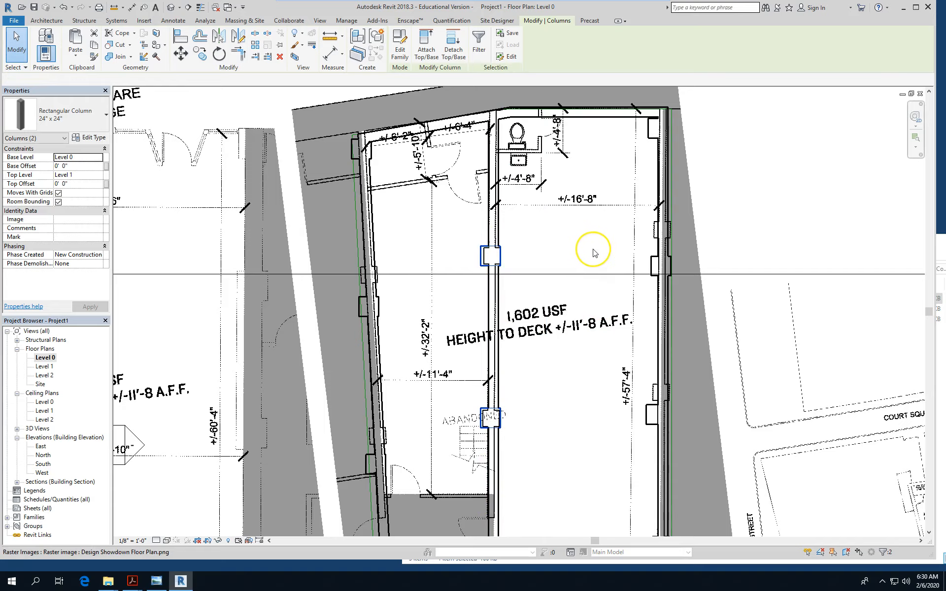
scroll(593, 253, "down", 3)
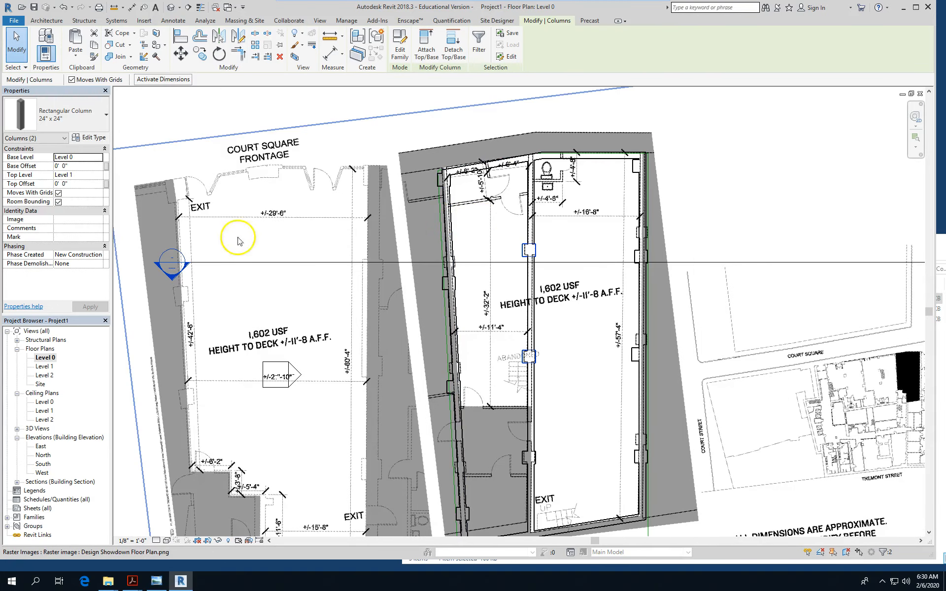
Open the Level 1 floor plan, paste the two copied columns aligned to the current view, and clear the selection
double_click(44, 366)
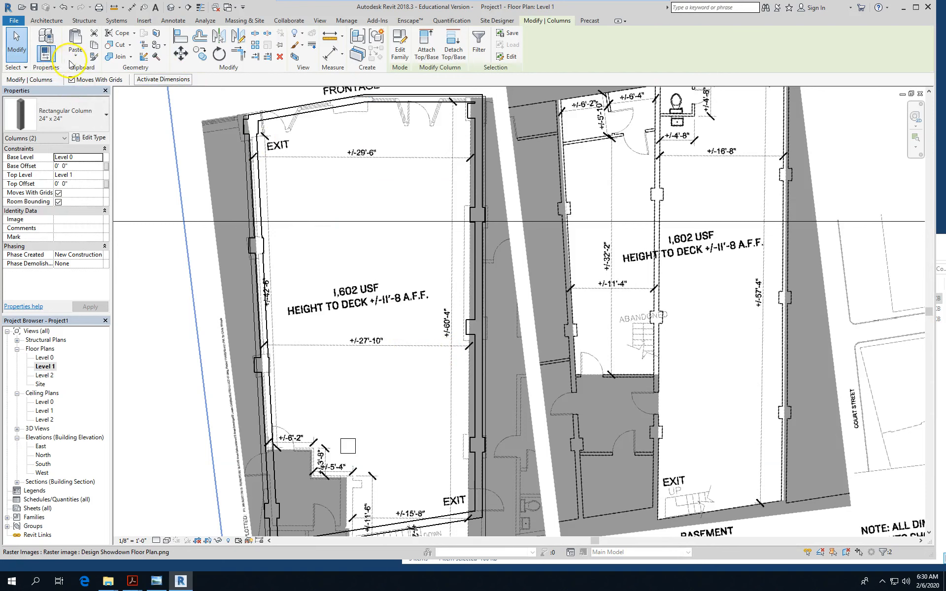
left_click(72, 59)
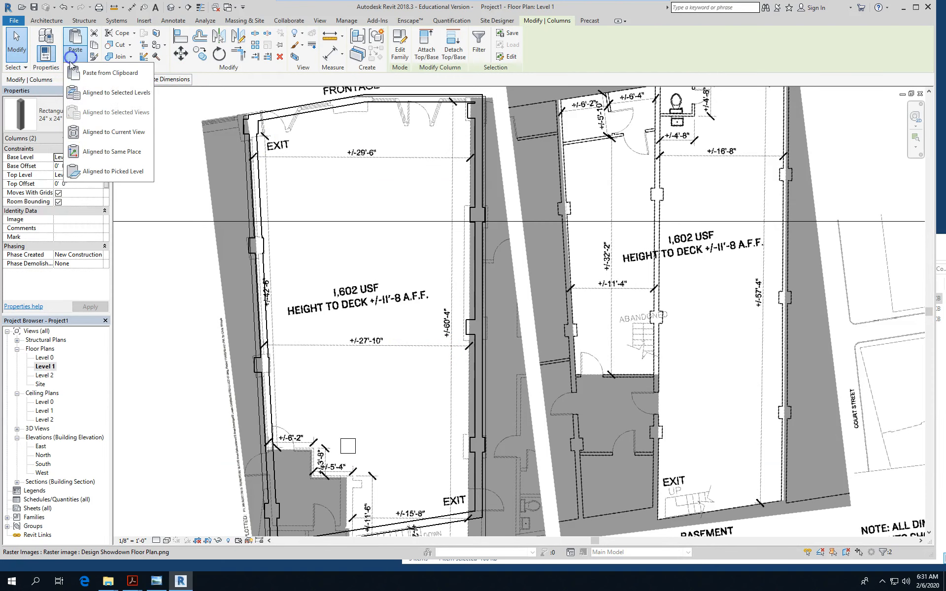
left_click(86, 132)
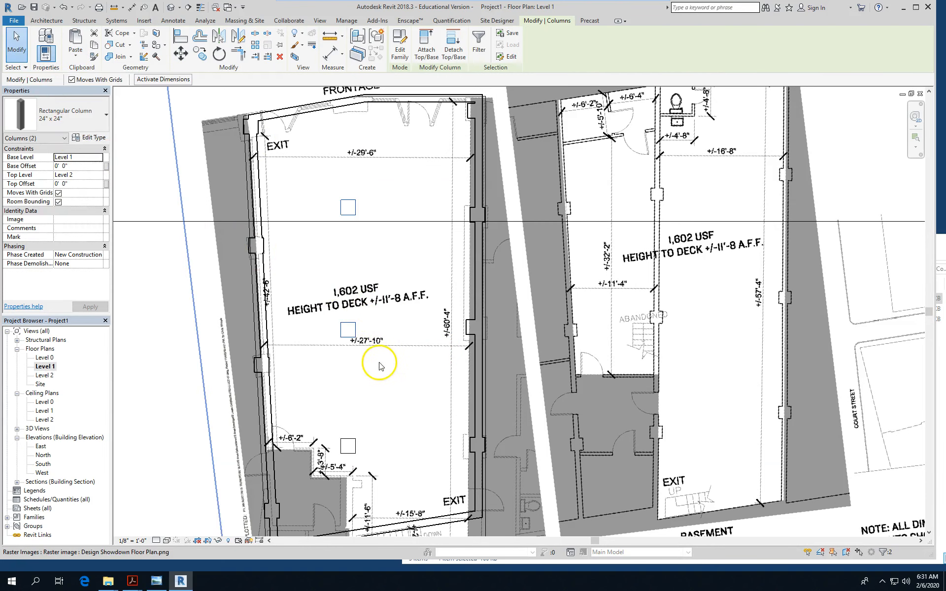
scroll(375, 345, "down", 1)
scroll(360, 251, "down", 1)
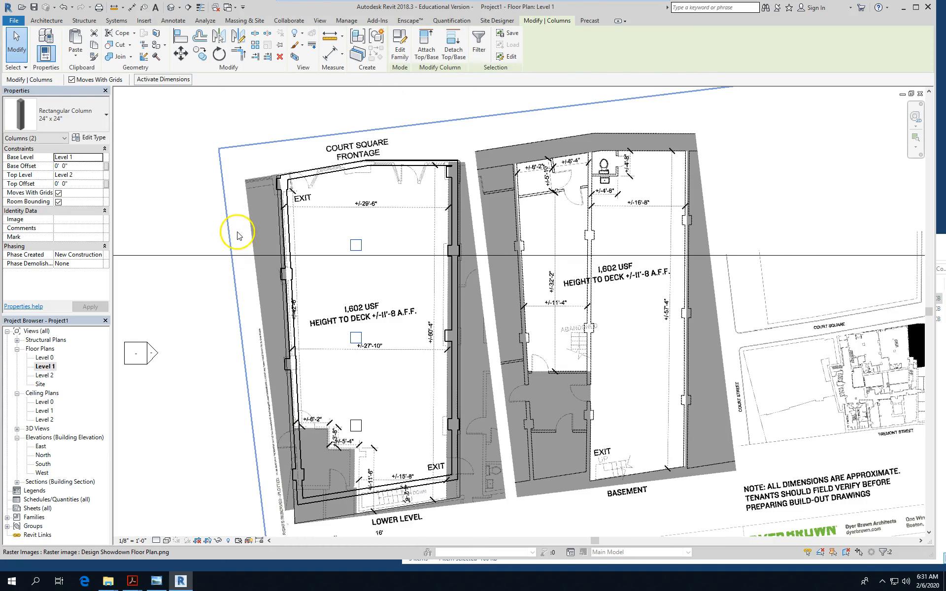
scroll(358, 177, "up", 2)
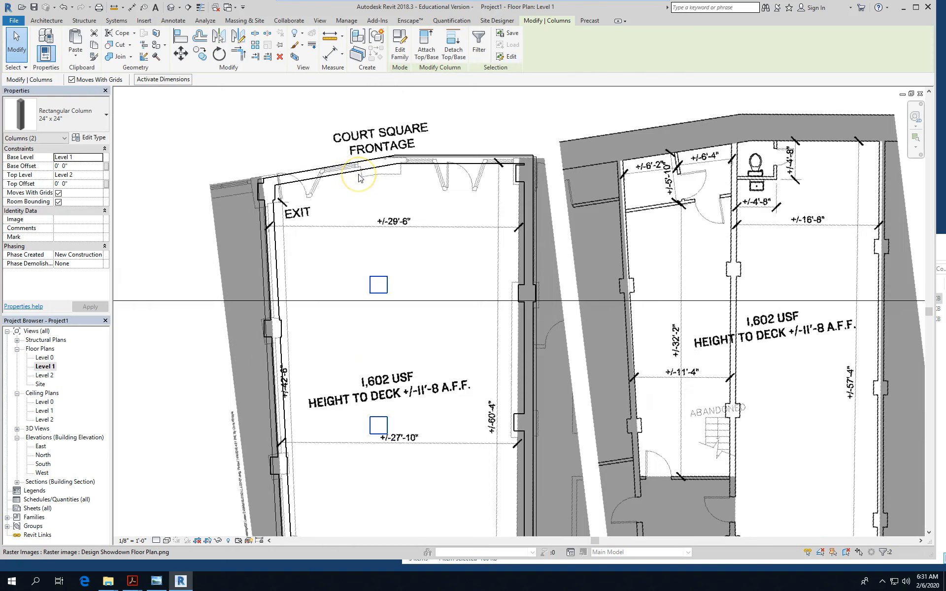
scroll(359, 177, "up", 3)
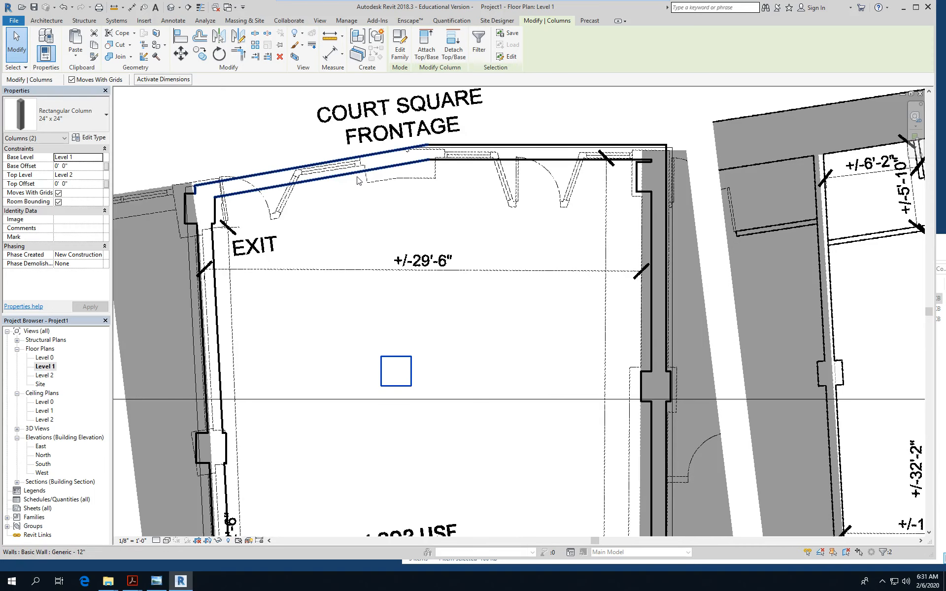
scroll(359, 185, "down", 3)
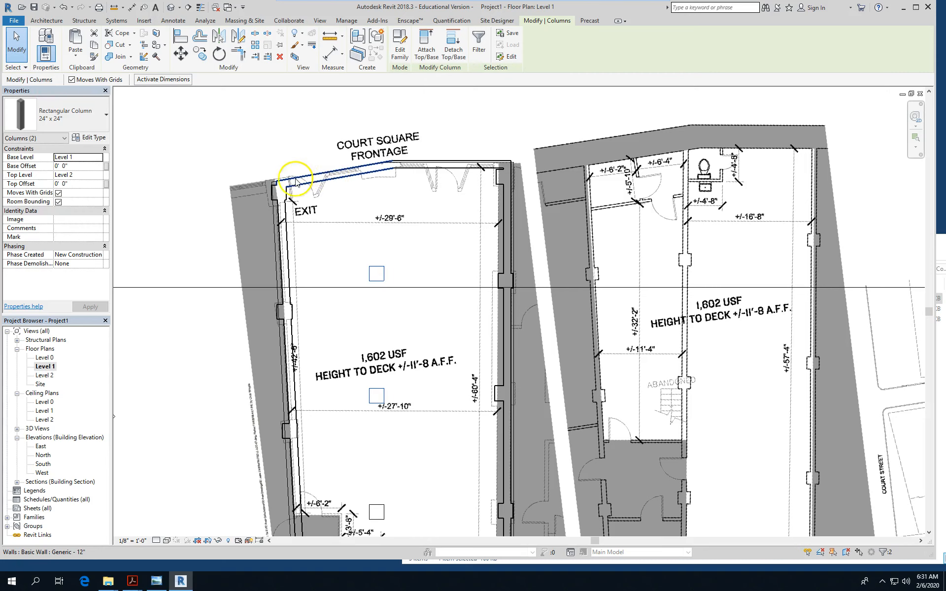
left_click(173, 220)
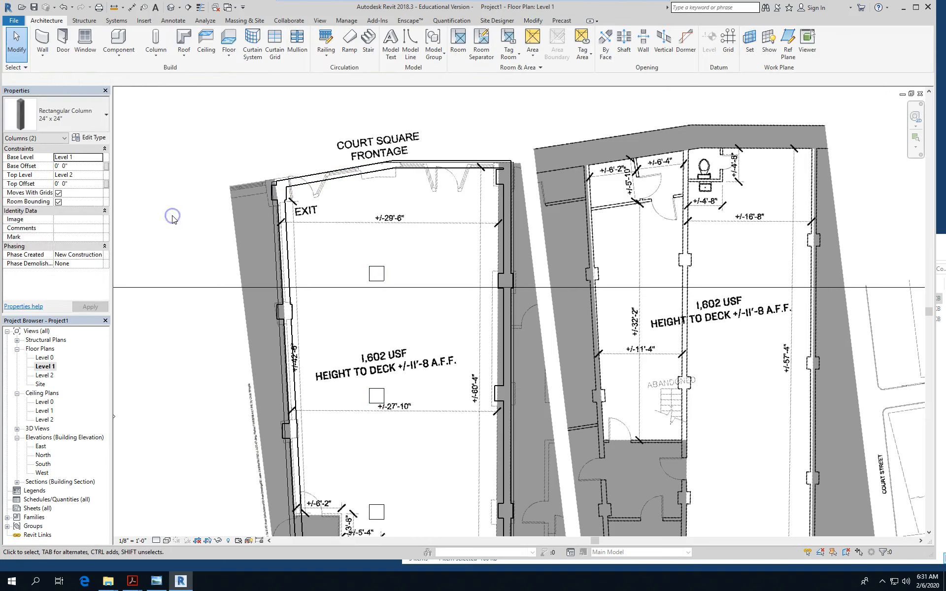
Start the Wall command in the Level 1 plan and choose the Curtain Wall 1 type for the Court Square frontage
scroll(280, 216, "up", 2)
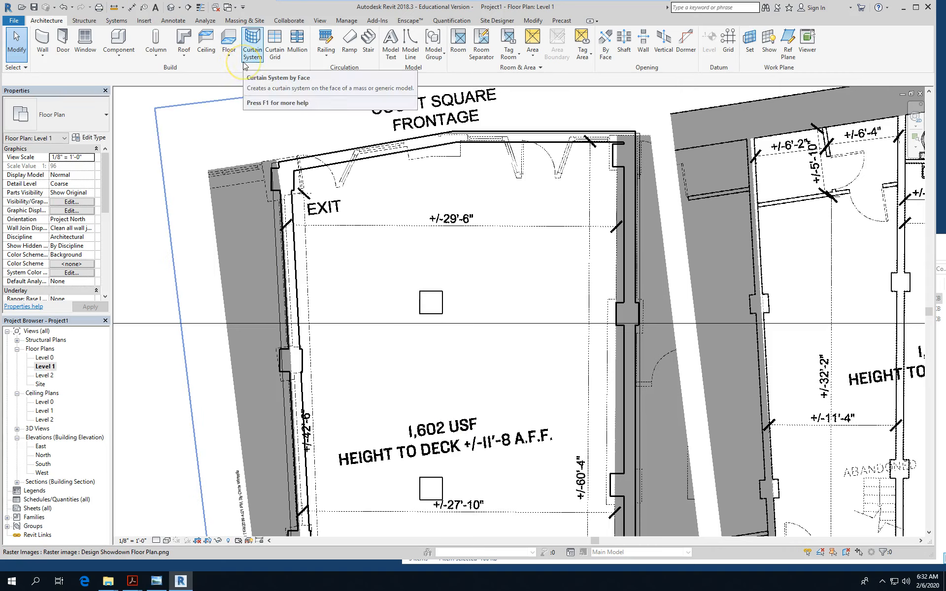
left_click(43, 39)
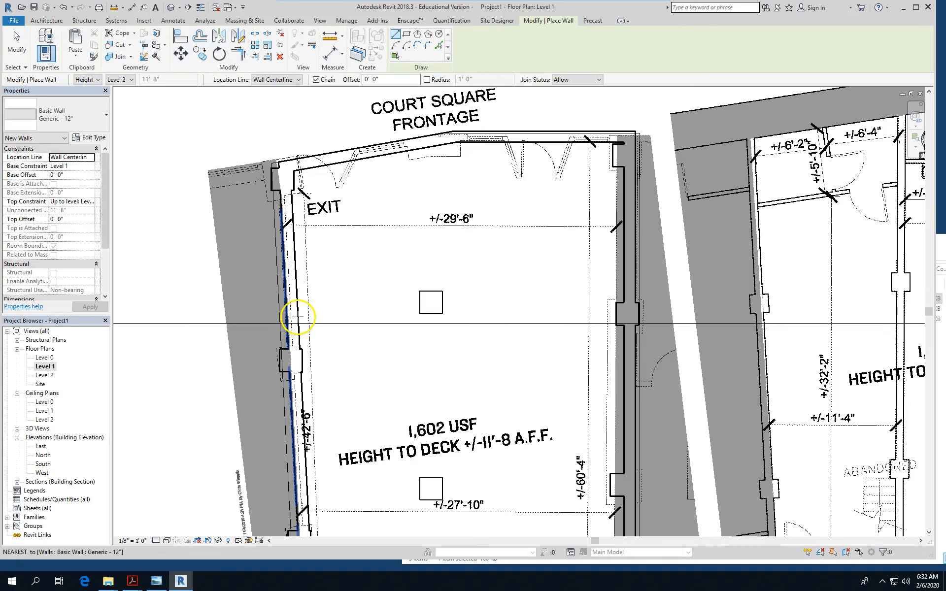
scroll(297, 314, "down", 1)
scroll(297, 314, "down", 1)
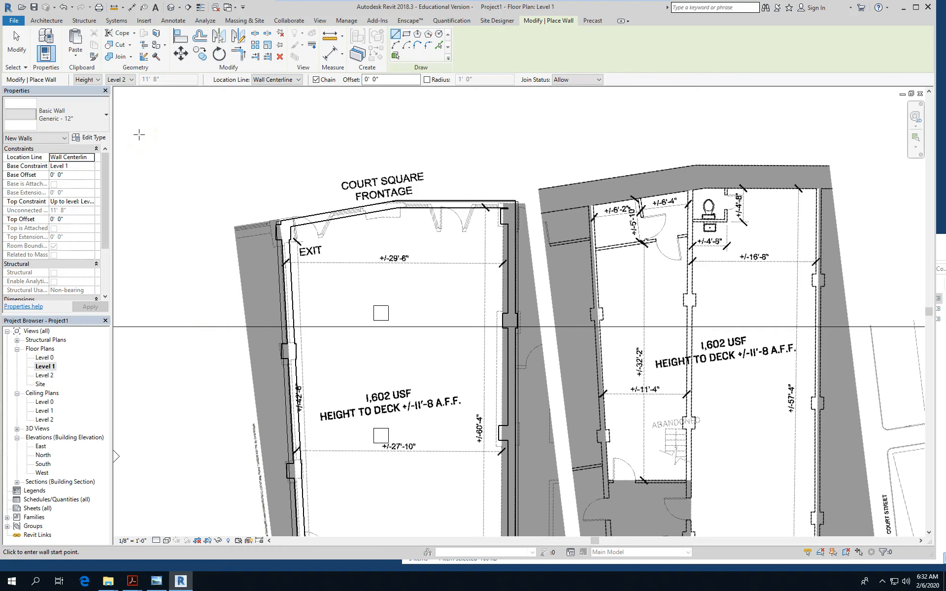
left_click(93, 120)
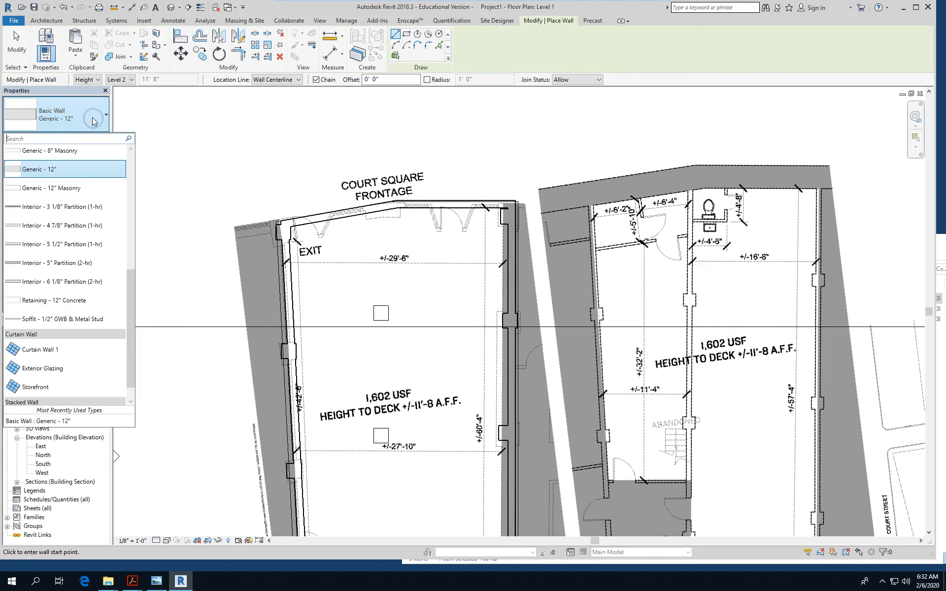
left_click(62, 347)
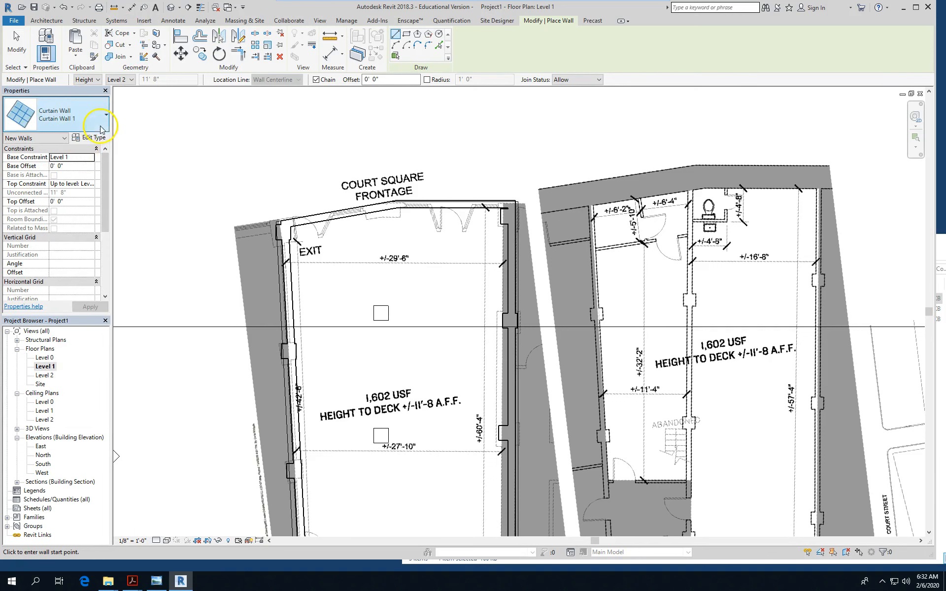
Open the type properties of Curtain Wall 1 and turn on Automatically Embed
left_click(91, 138)
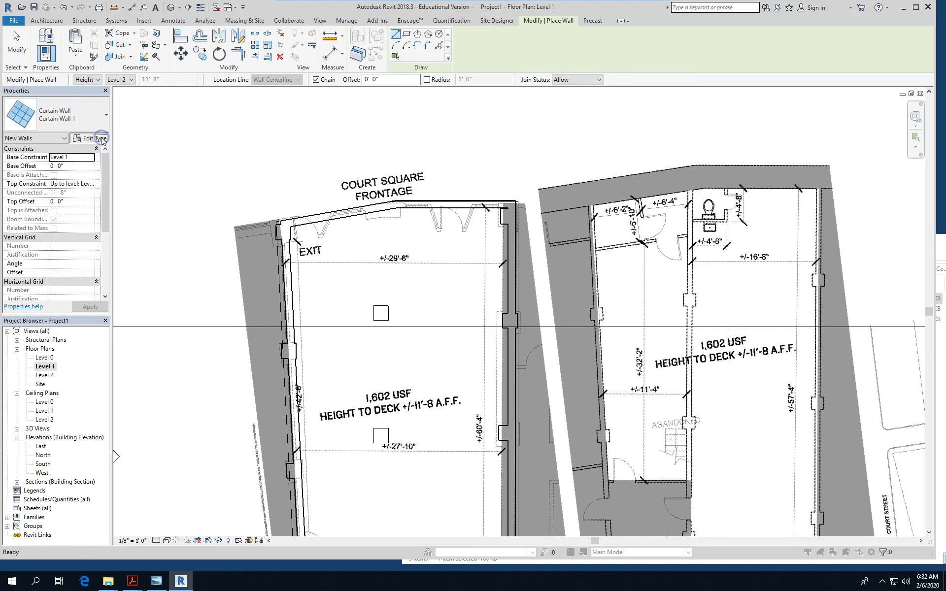
left_click(463, 244)
left_click(468, 245)
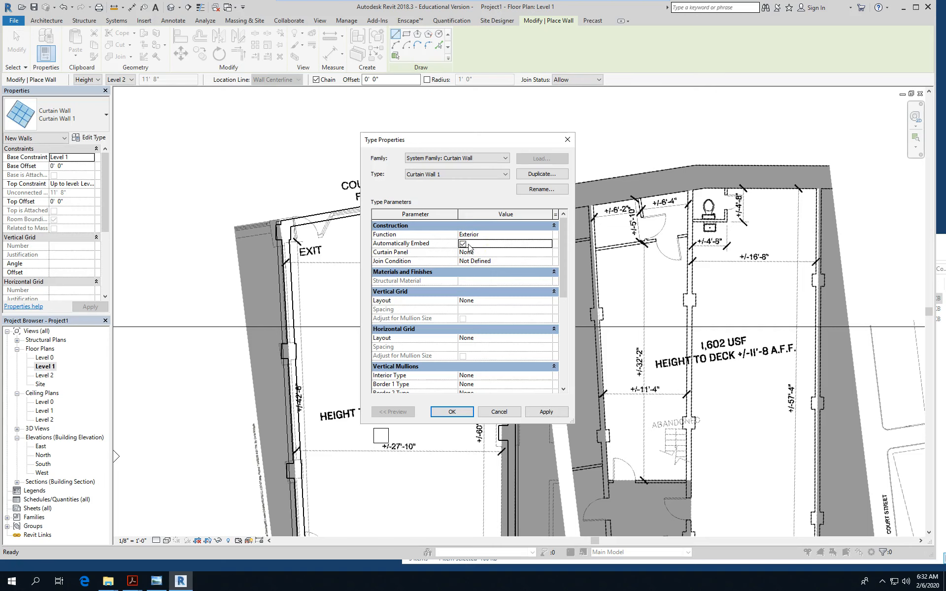
left_click(409, 378)
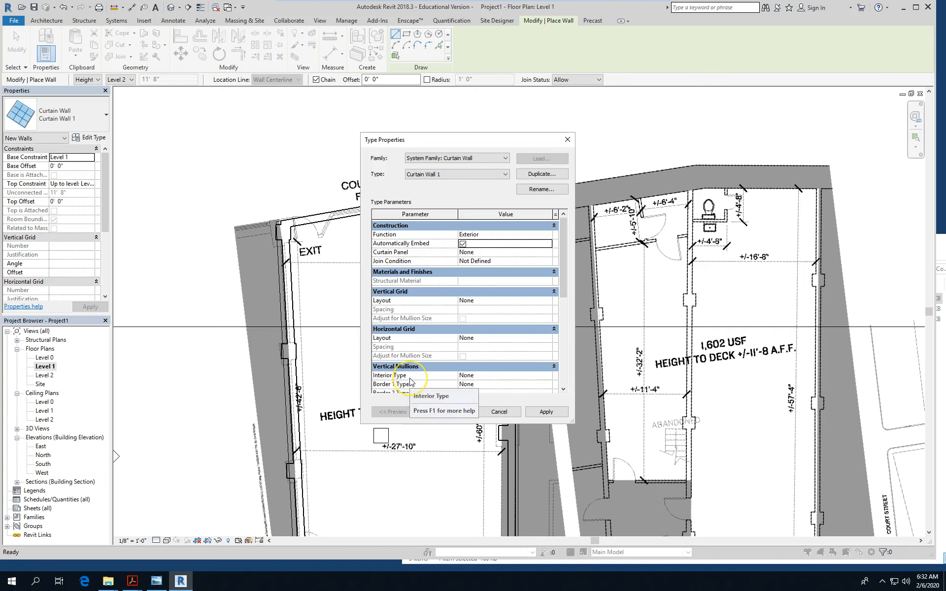